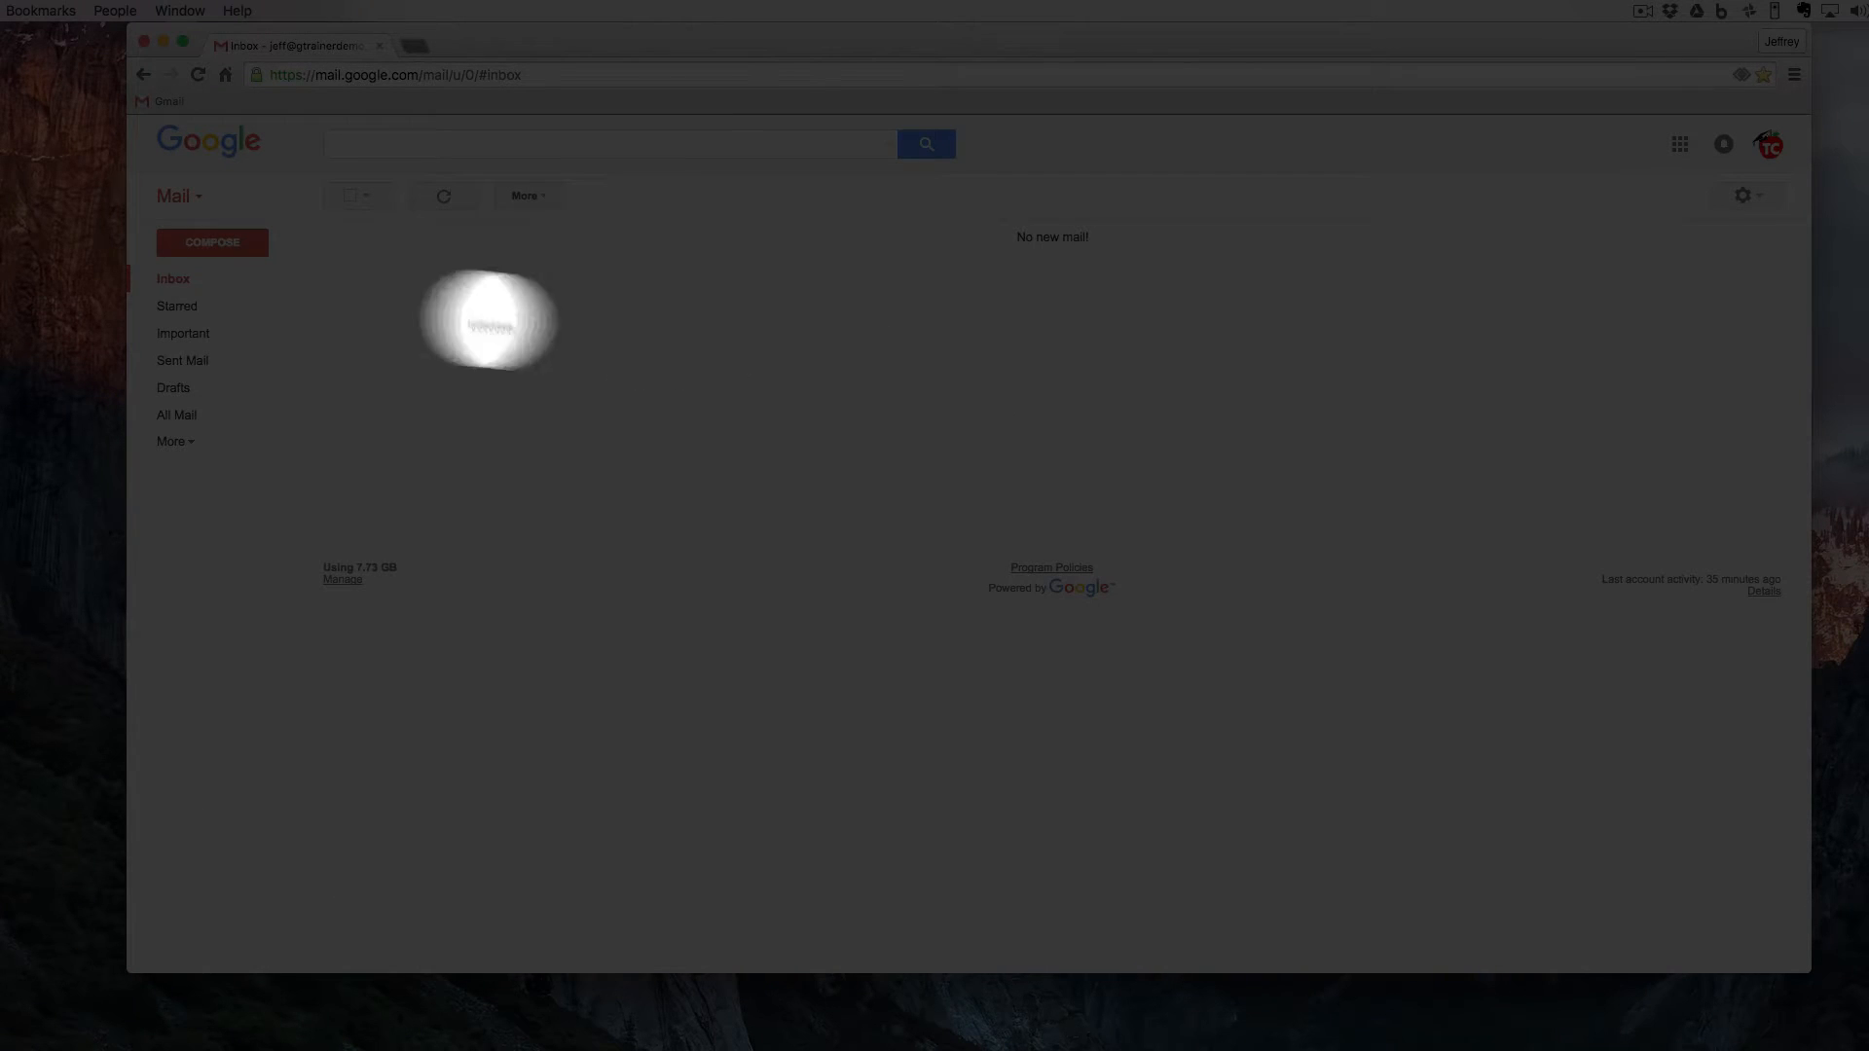
- Start a new message in full-screen view and enter the recipient's contact in the To field
click(205, 243)
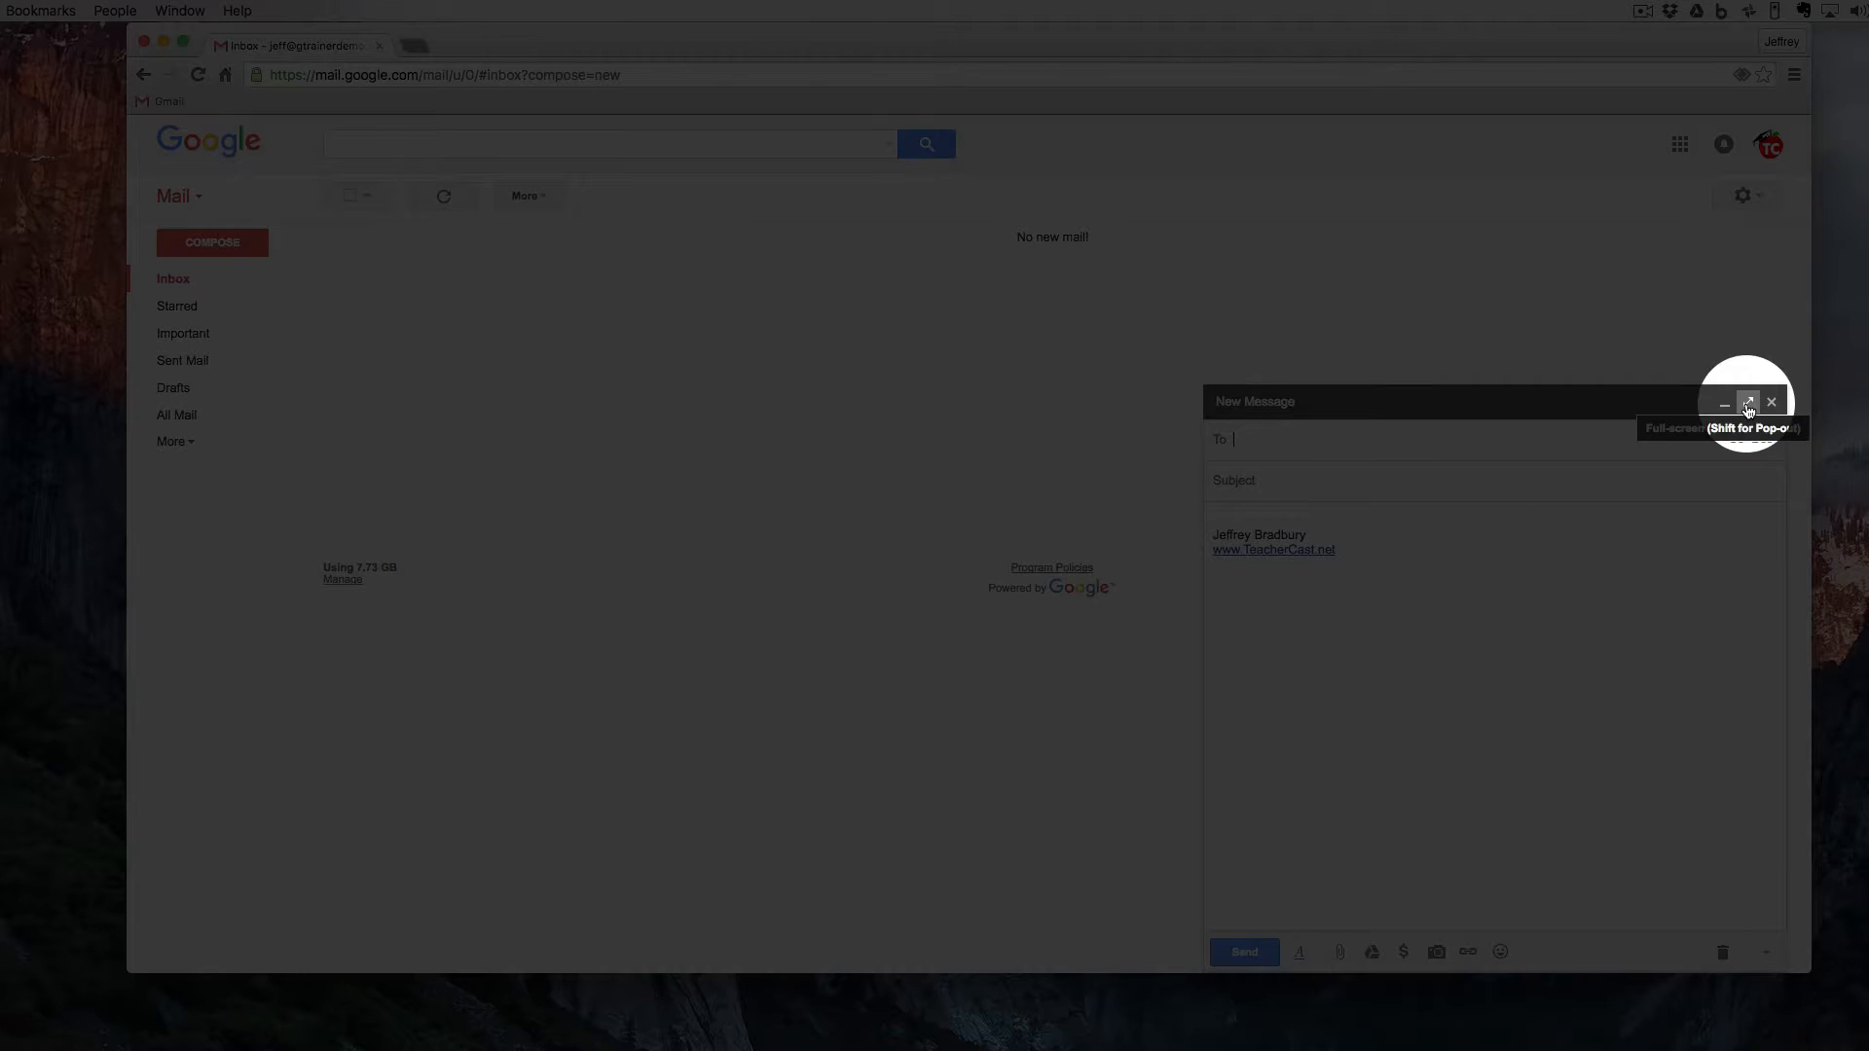
click(1748, 405)
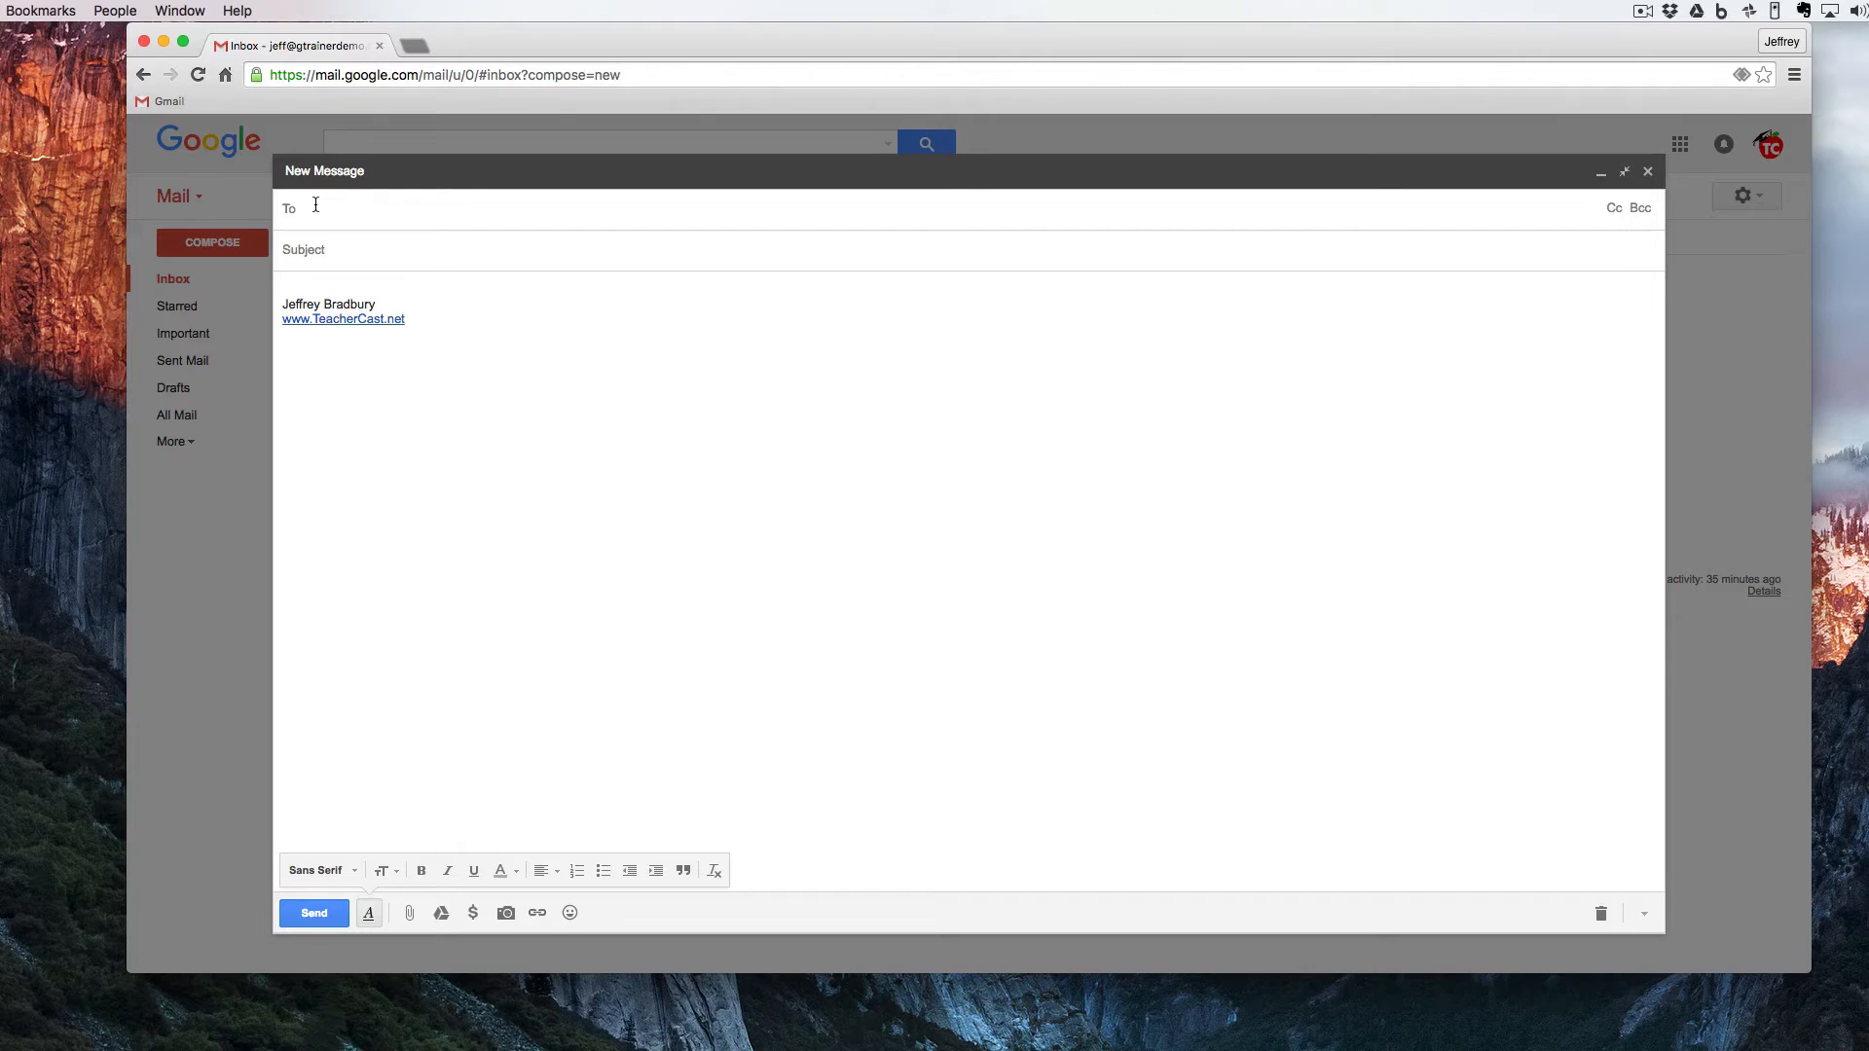
text(tea)
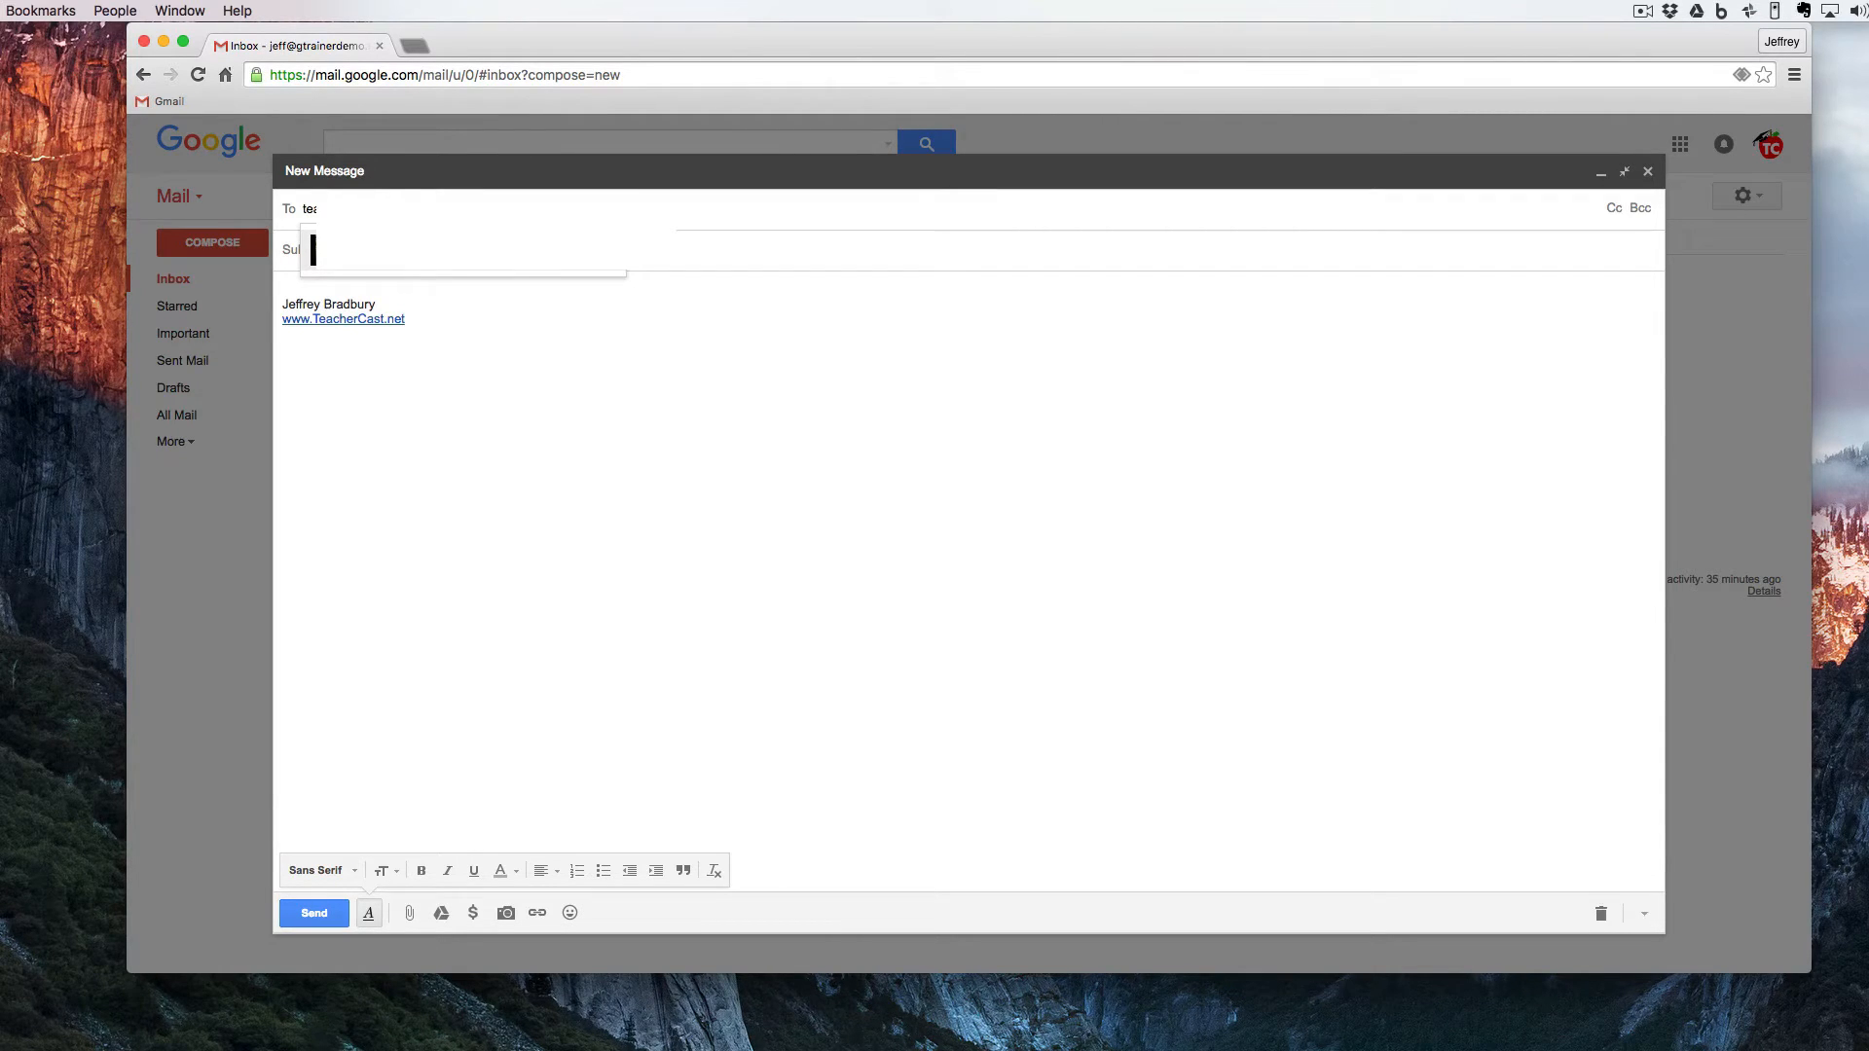
- Reveal the Cc and Bcc recipient fields of the new message
click(1615, 210)
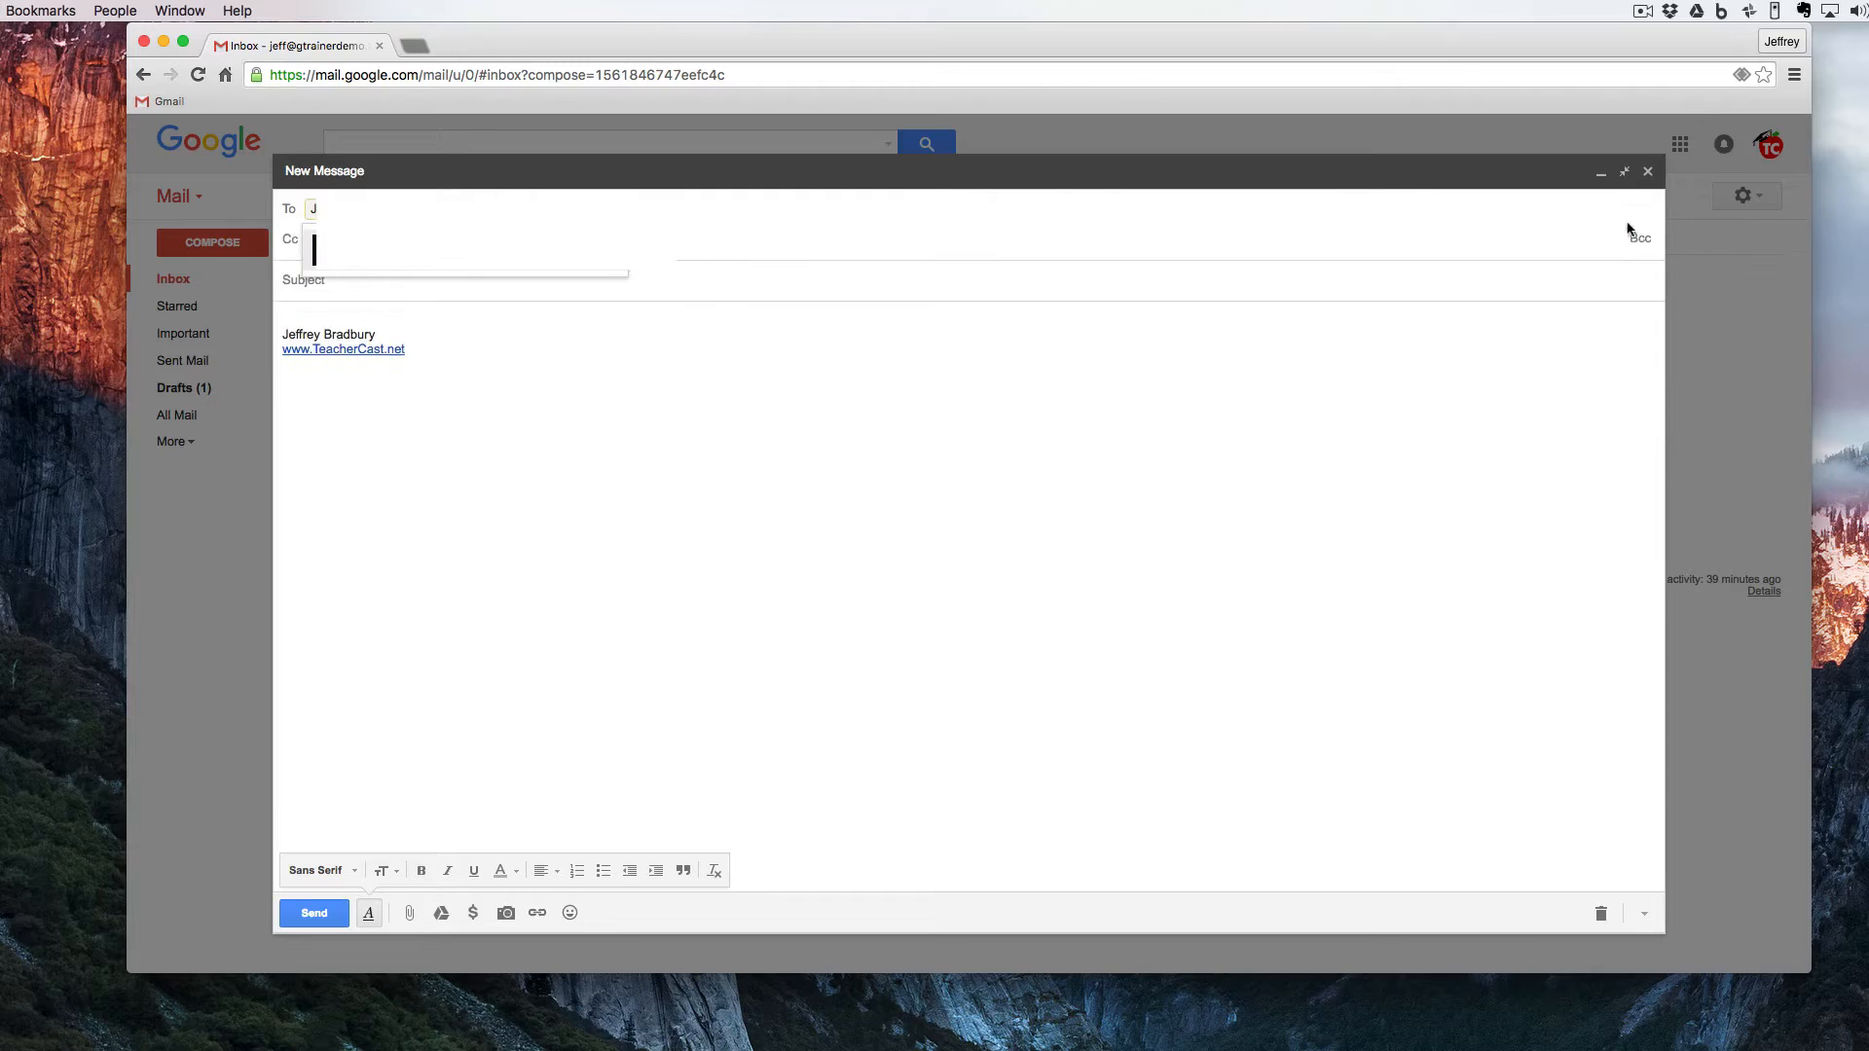
click(1639, 238)
click(837, 364)
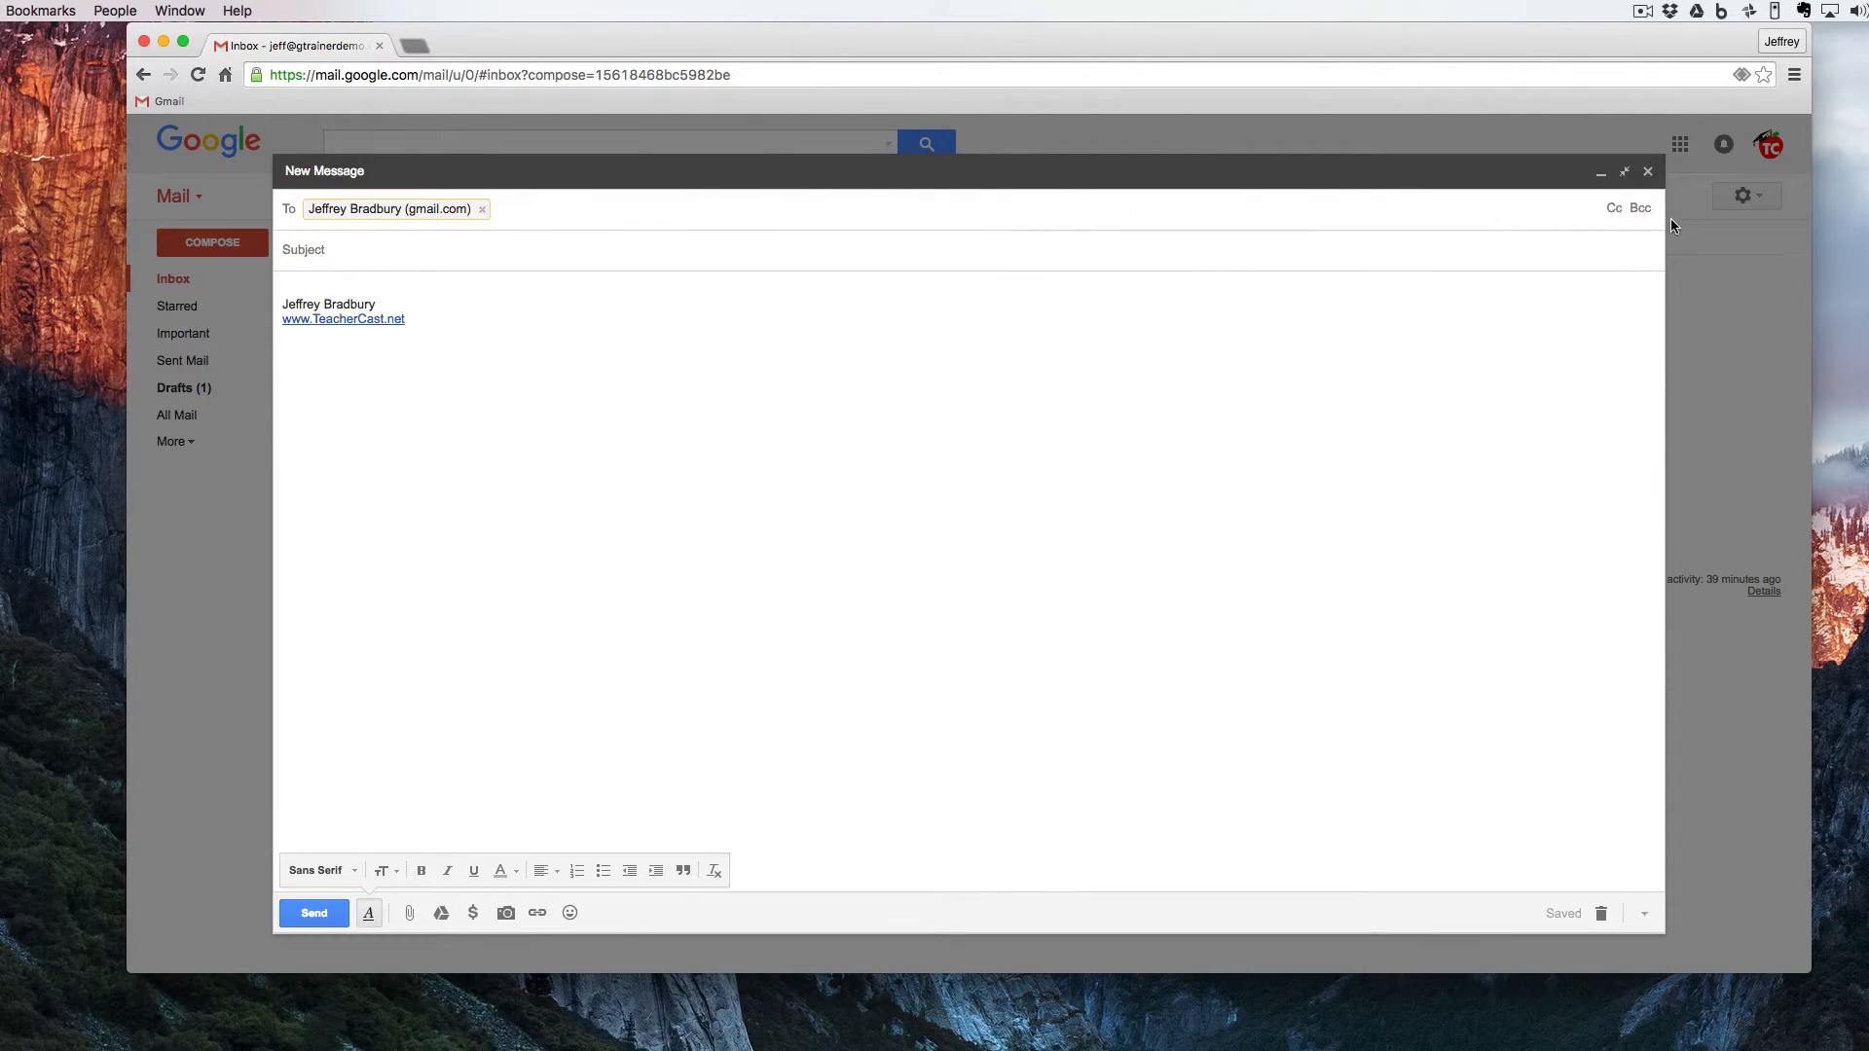
click(1611, 209)
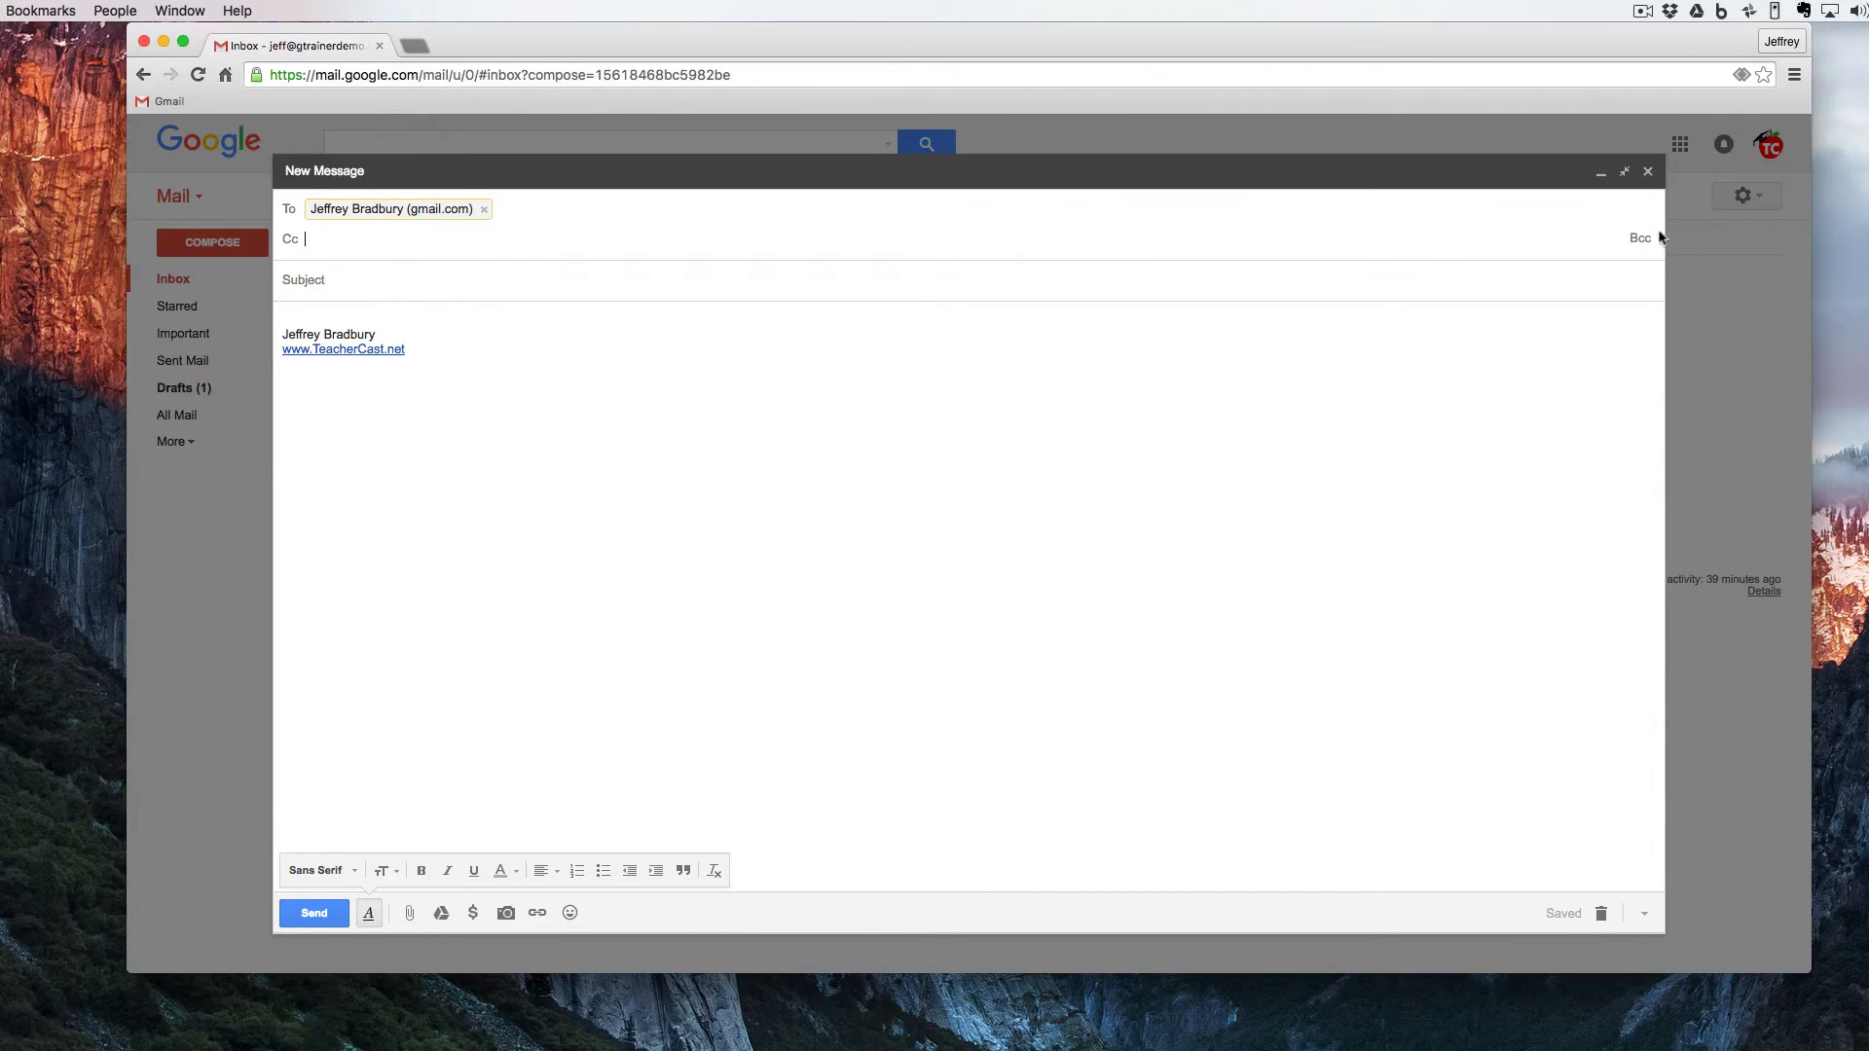
click(1644, 239)
- Set the message subject to "Hello ... Testing!"
click(507, 313)
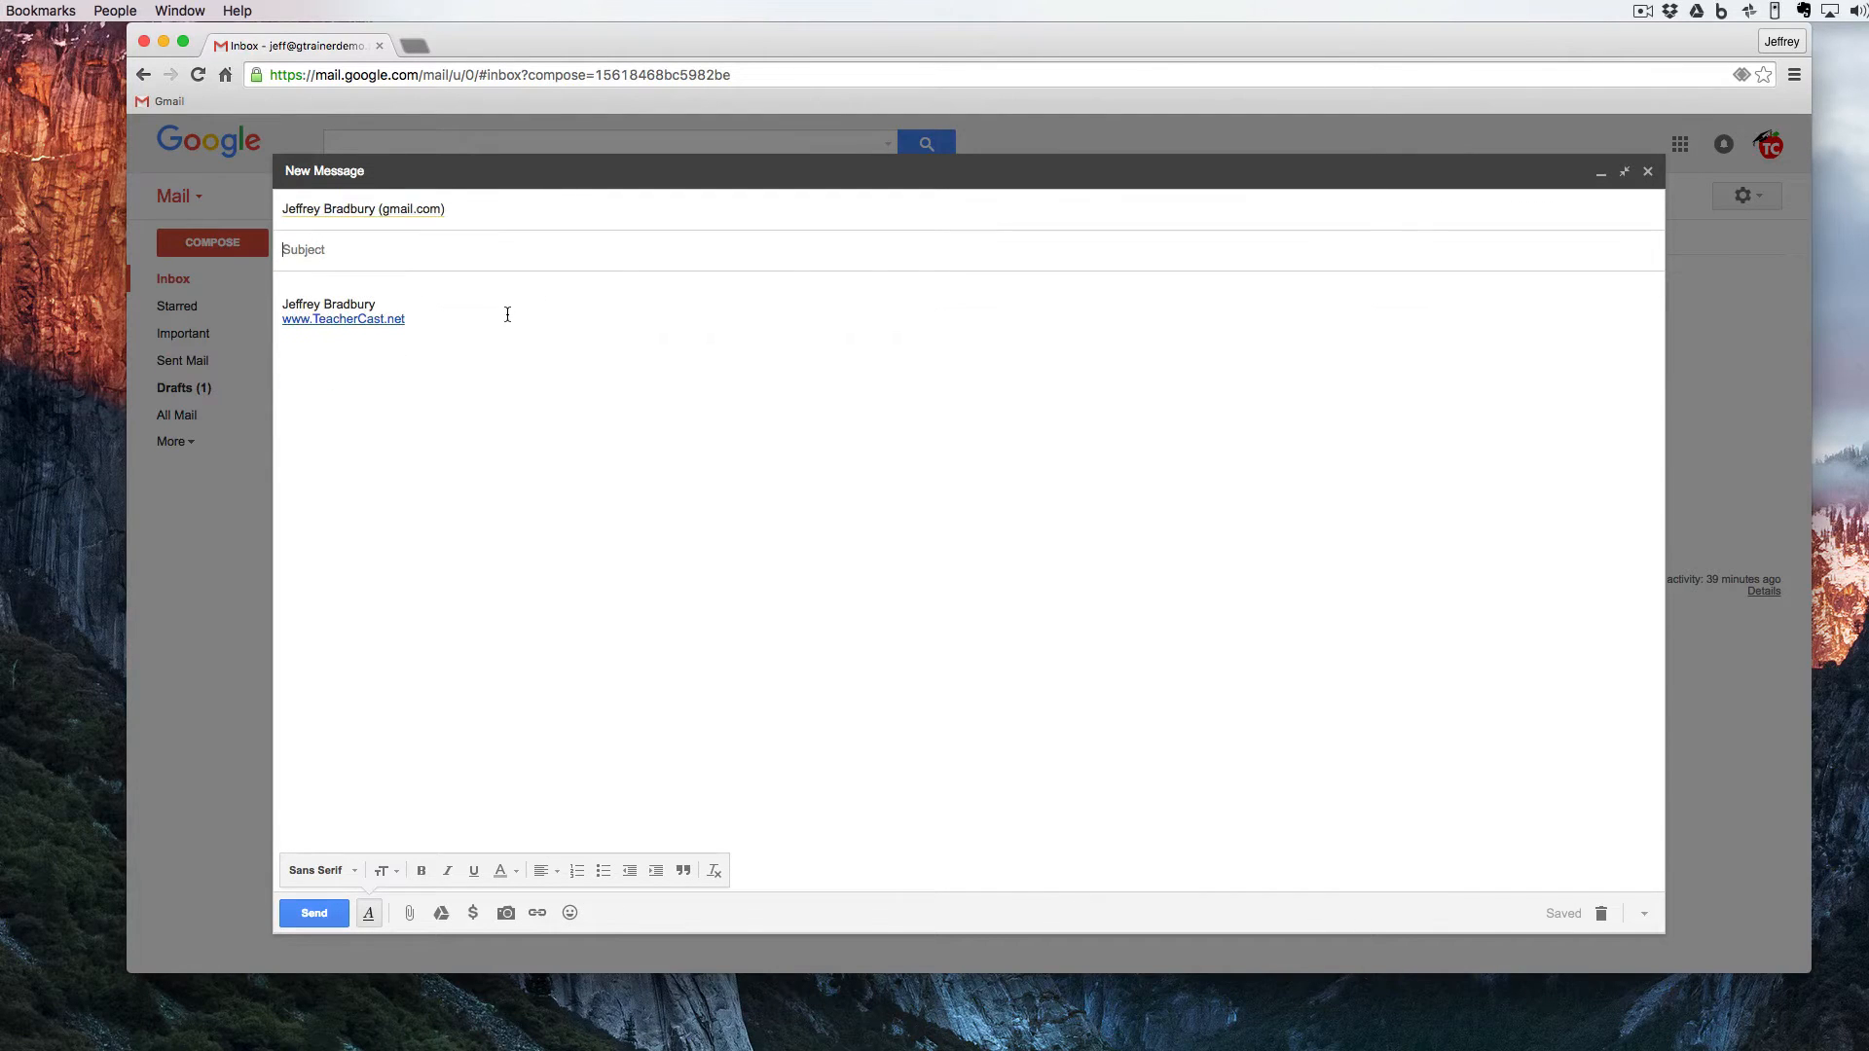
text(Hello ... Testing!)
- Write "Hello, how are you?" and "Isn't the weather amazing today!" above the signature, separated by a blank line
click(311, 283)
text(Hello, how are you?)
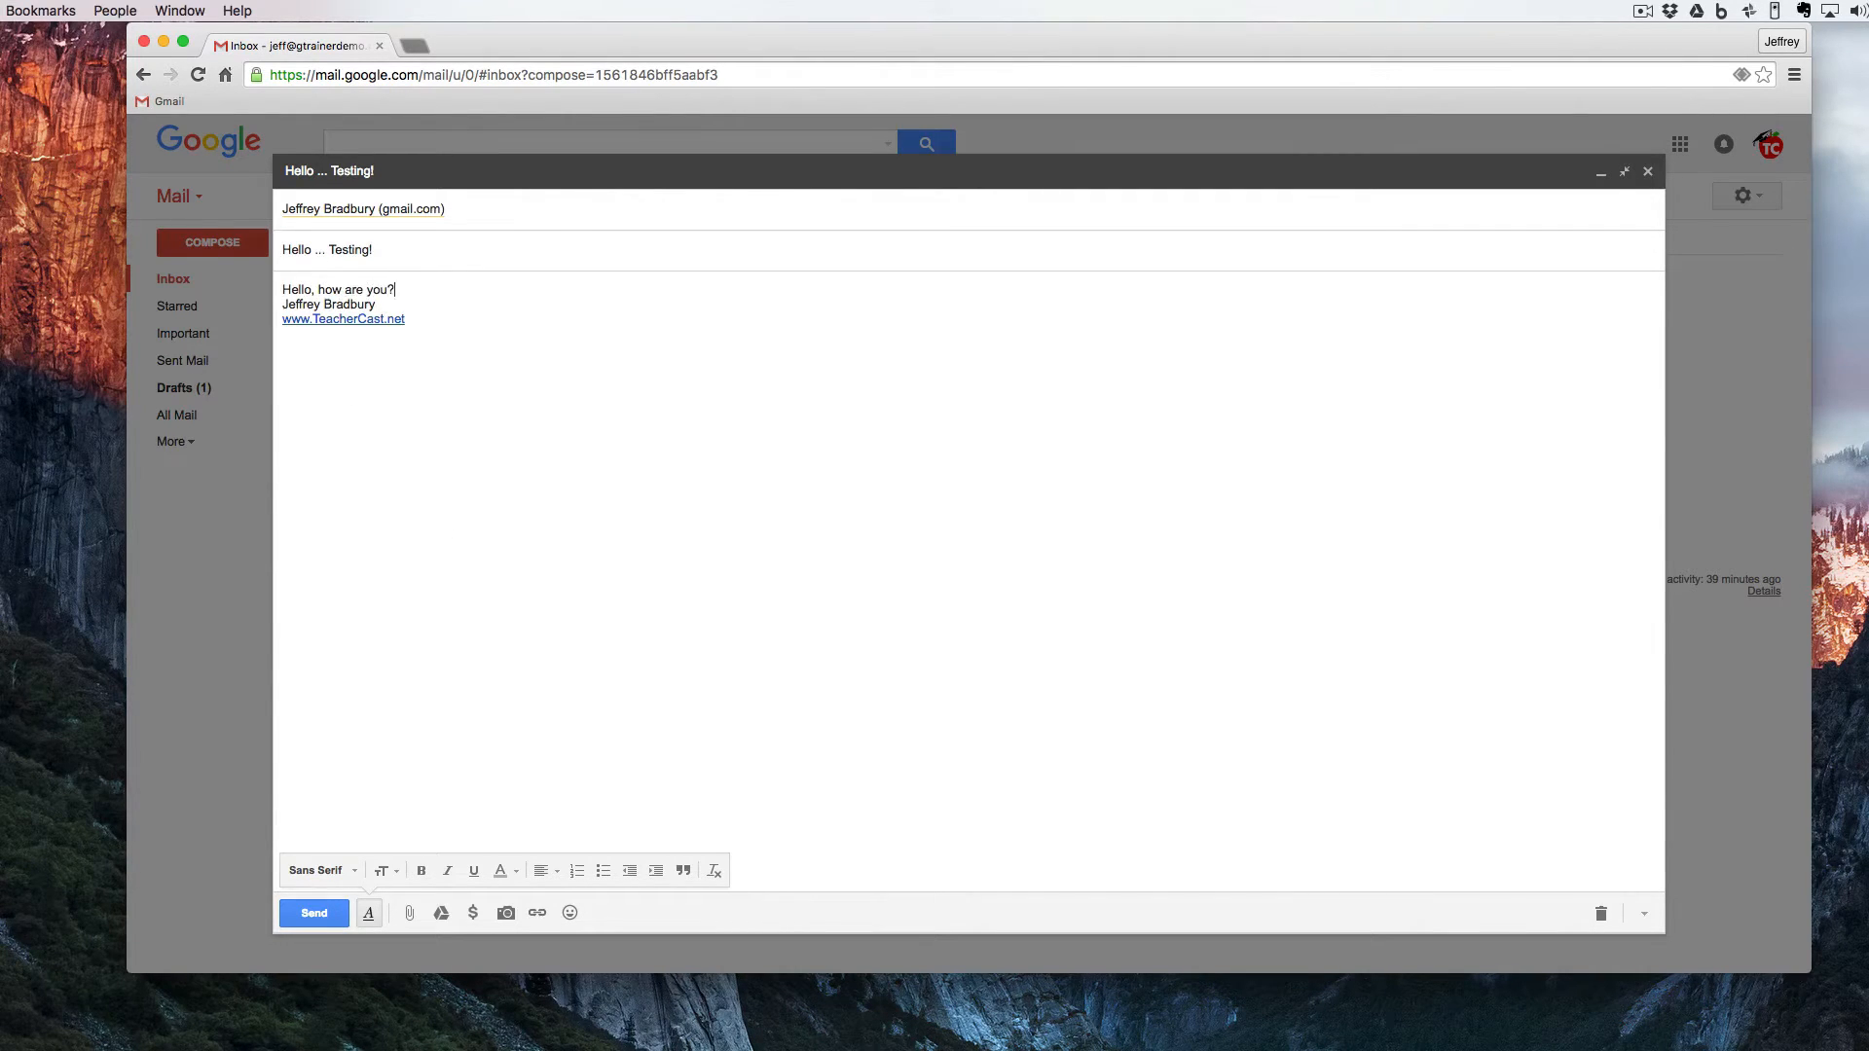
key(Return)
key(Return)
text(Isn't the weather amazing today!)
key(Return)
key(Return)
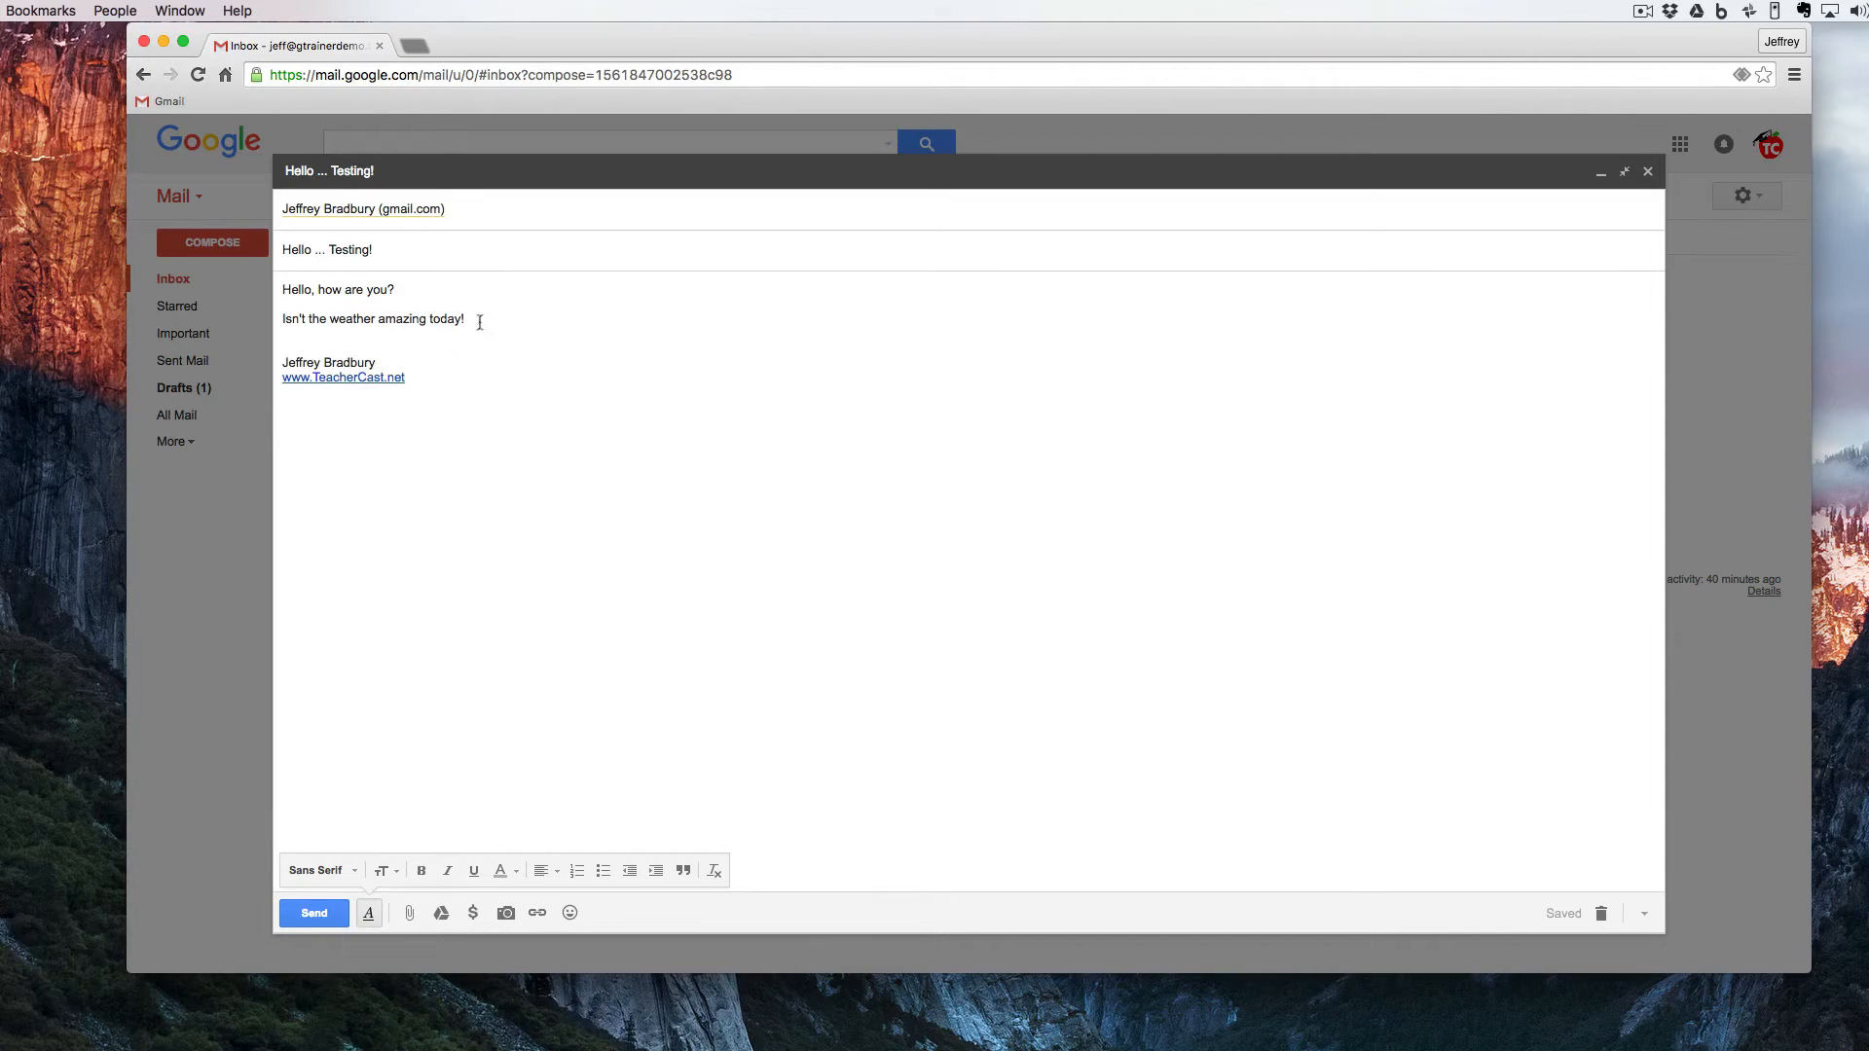
- Format both body lines in Comic Sans MS at a much larger text size
drag(477, 320, 246, 286)
click(316, 869)
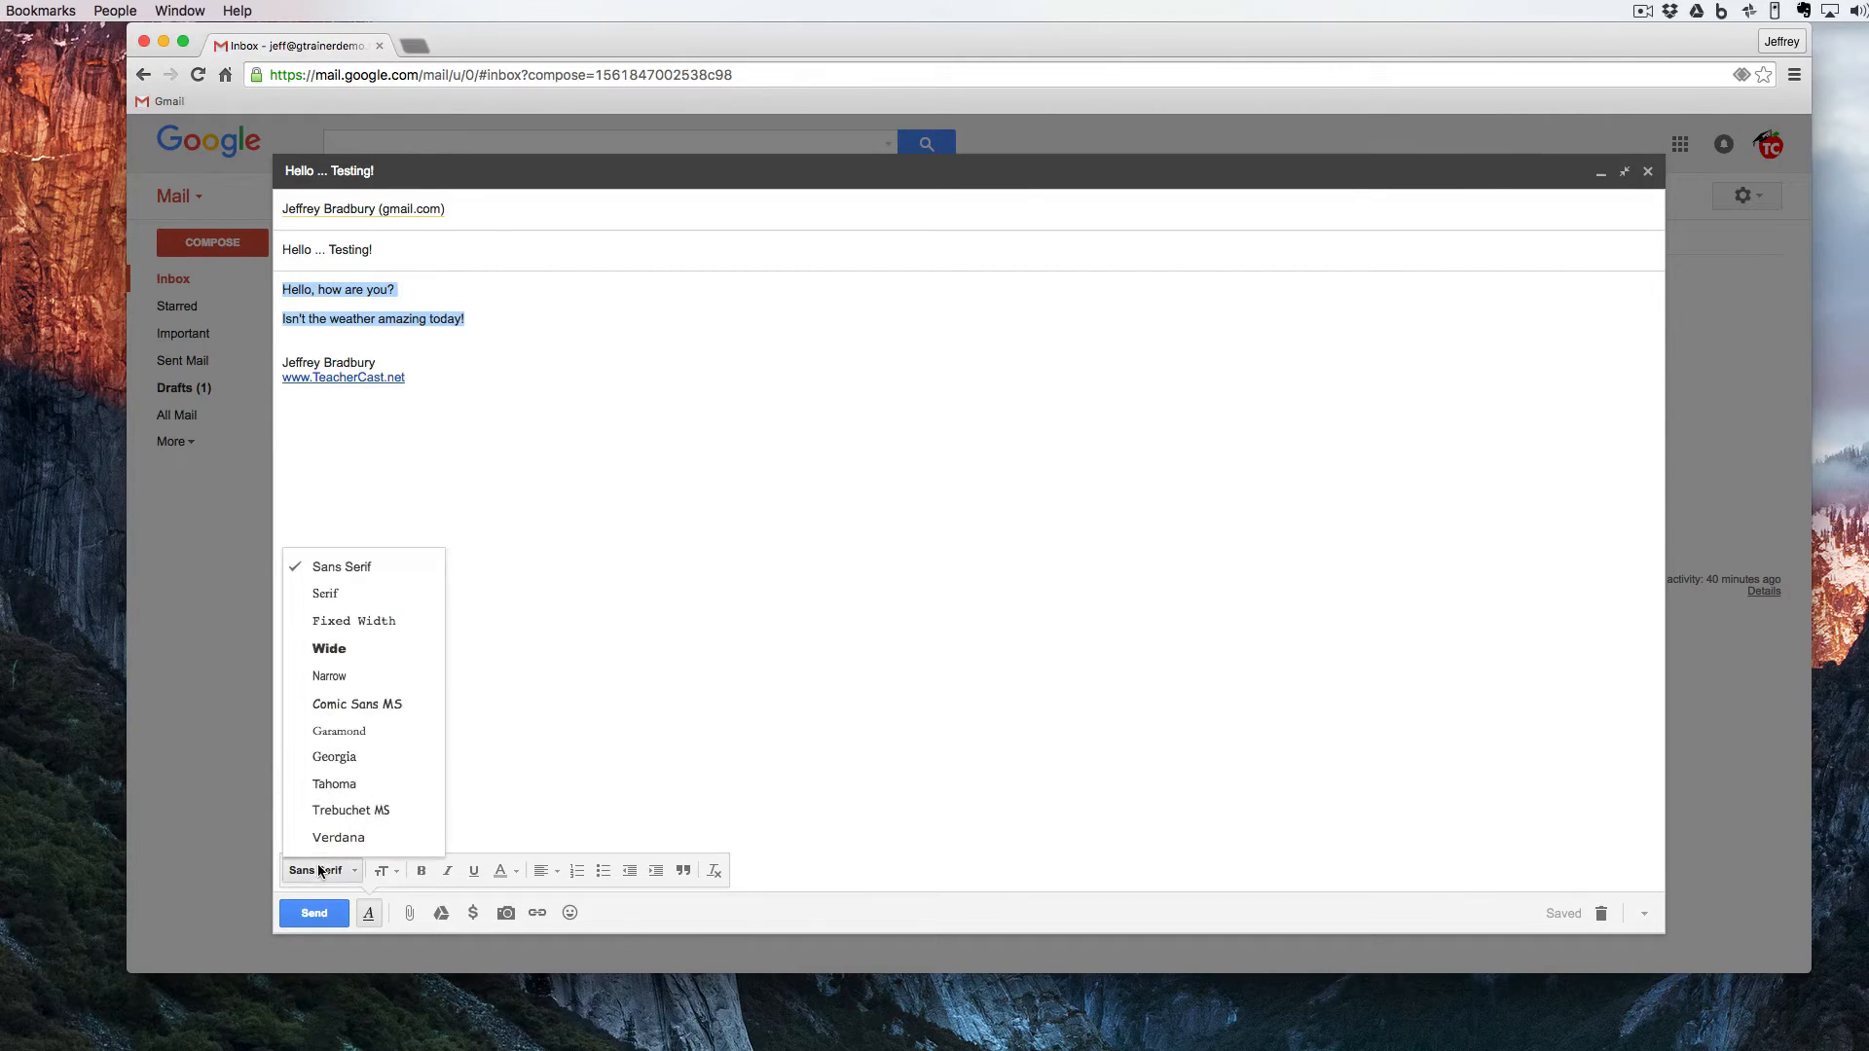
click(327, 704)
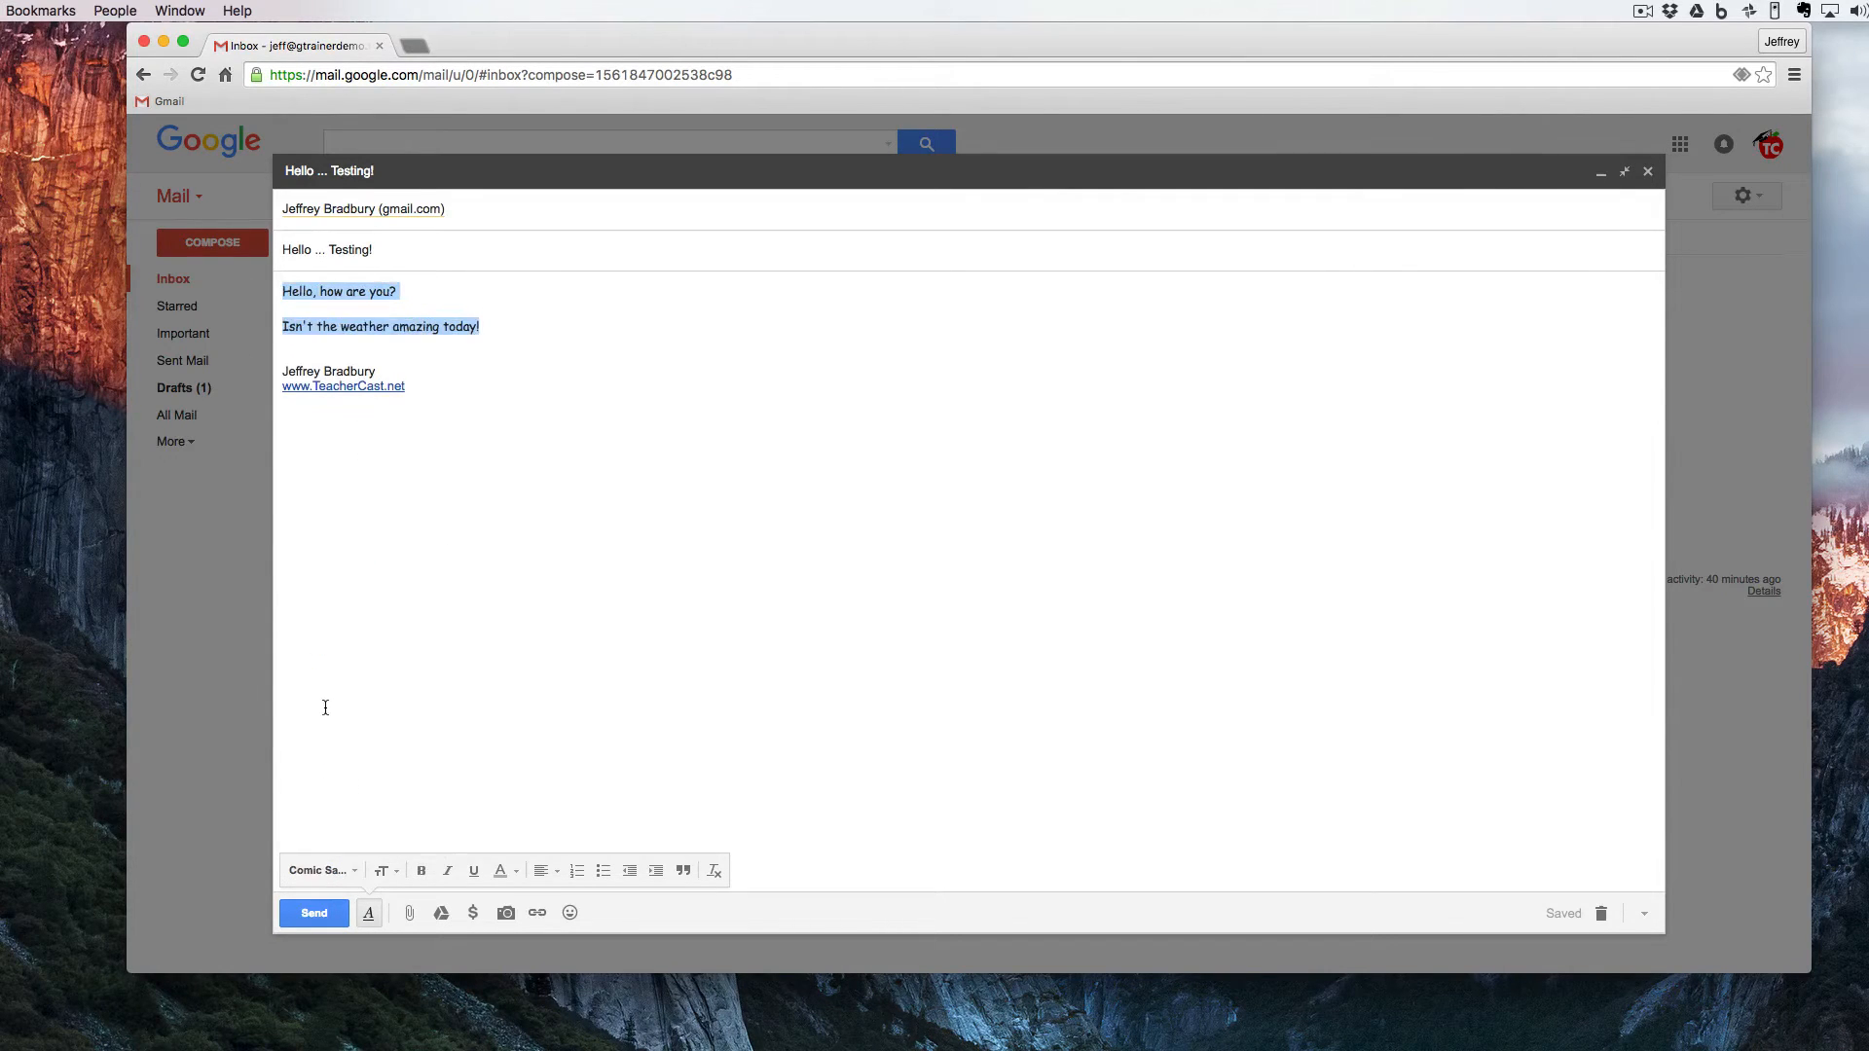
click(382, 870)
click(407, 820)
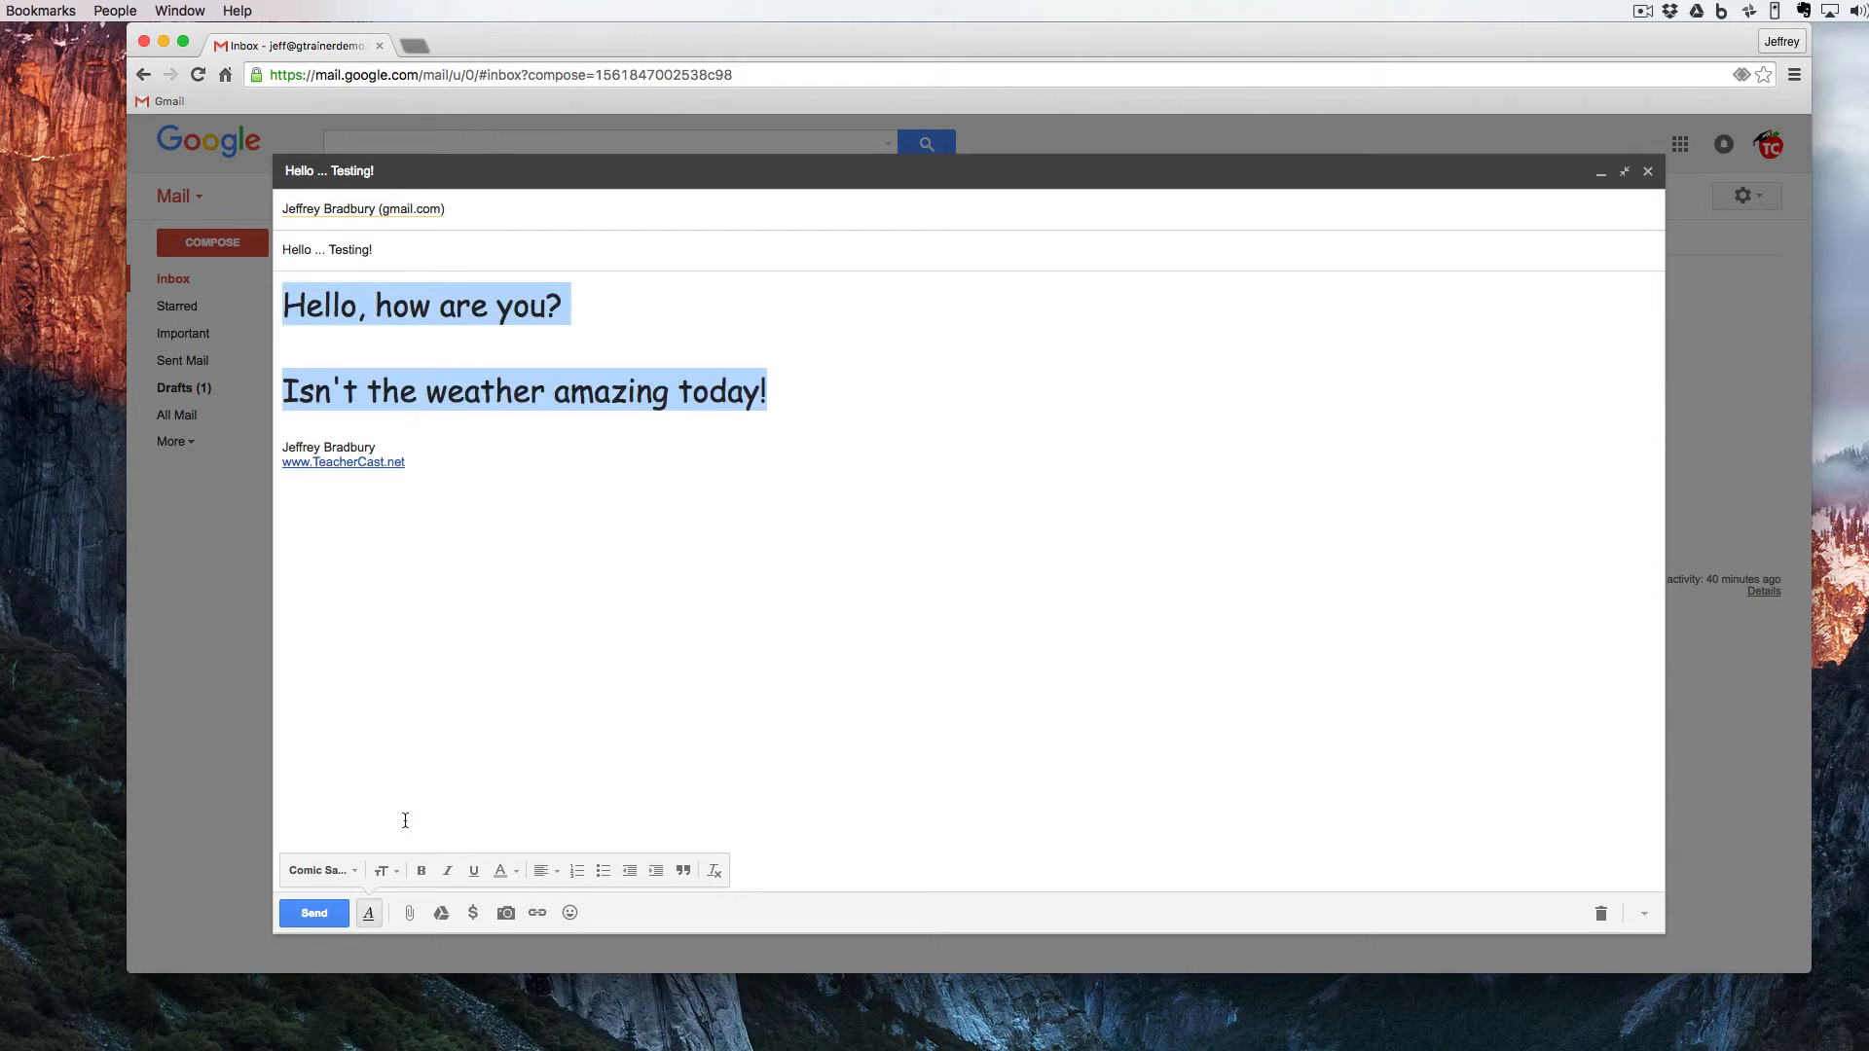
- Make both body lines bold, italic and underlined
click(421, 870)
click(445, 872)
click(474, 872)
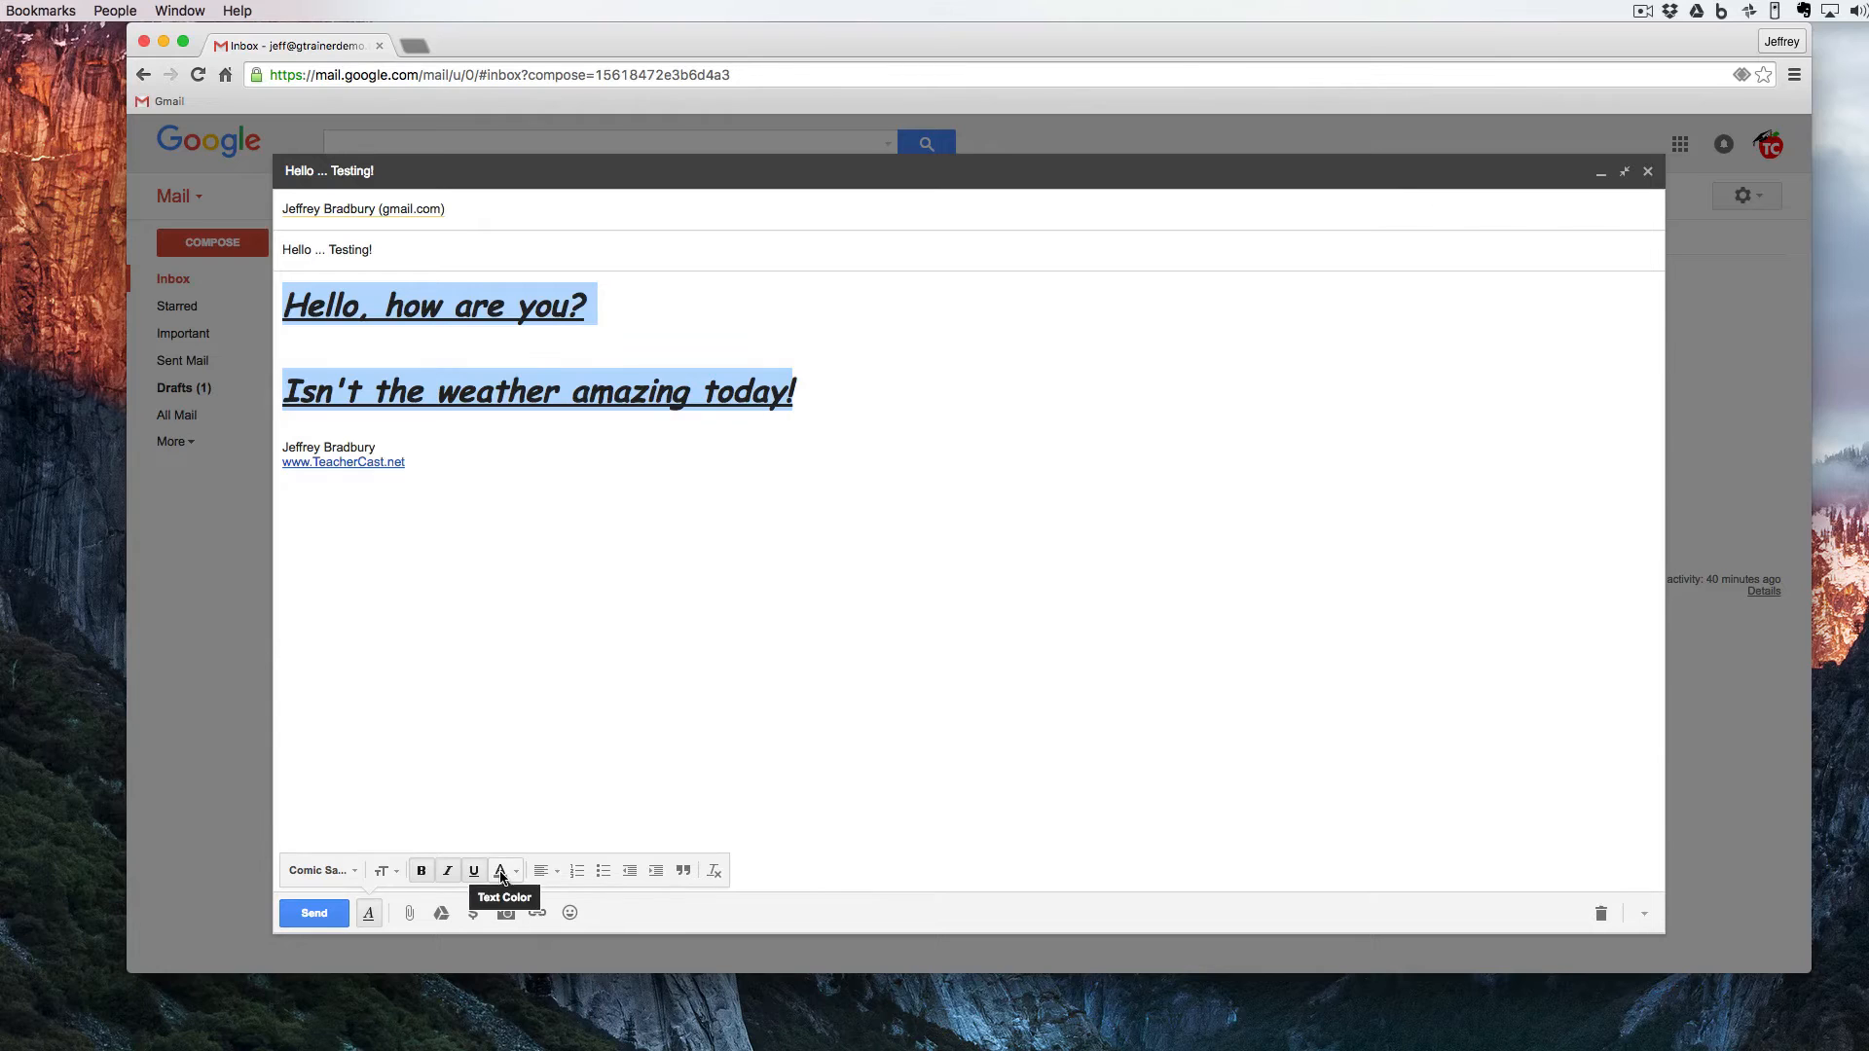
- Give both body lines an orange background color and a red text color
click(501, 873)
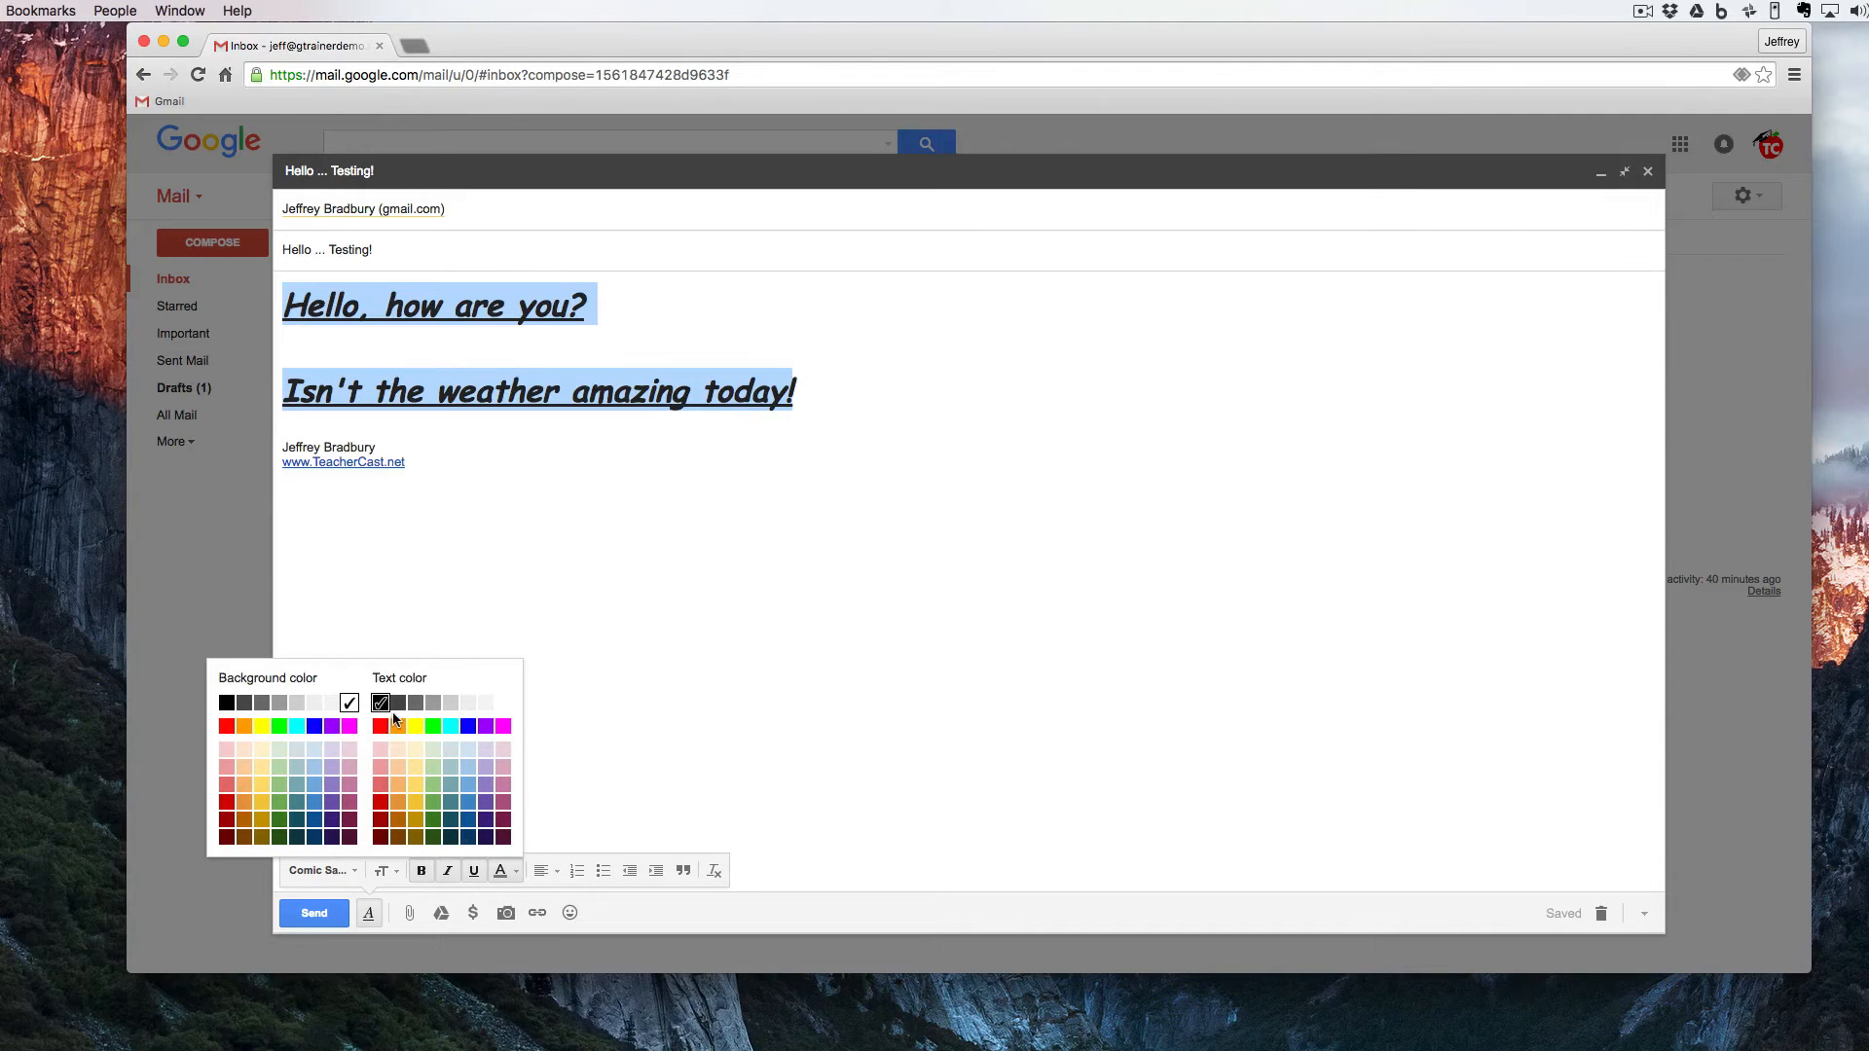
click(240, 730)
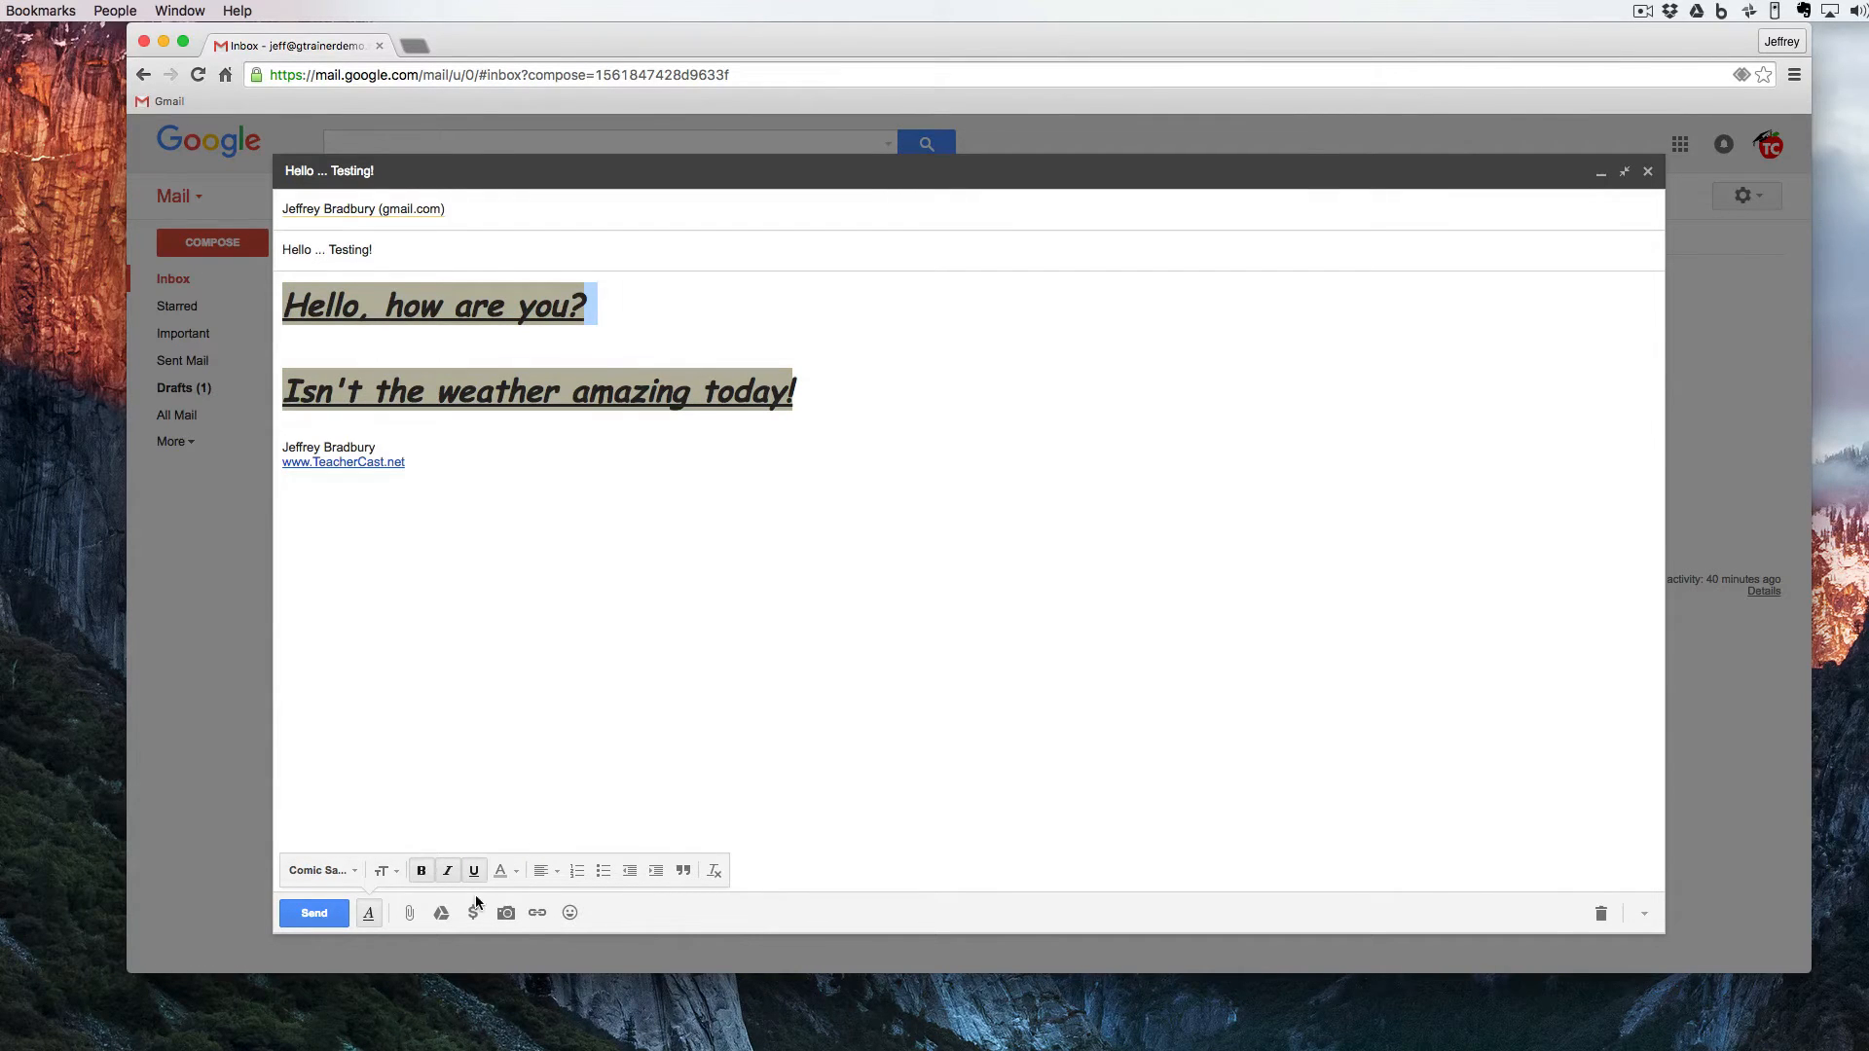
click(502, 870)
click(379, 728)
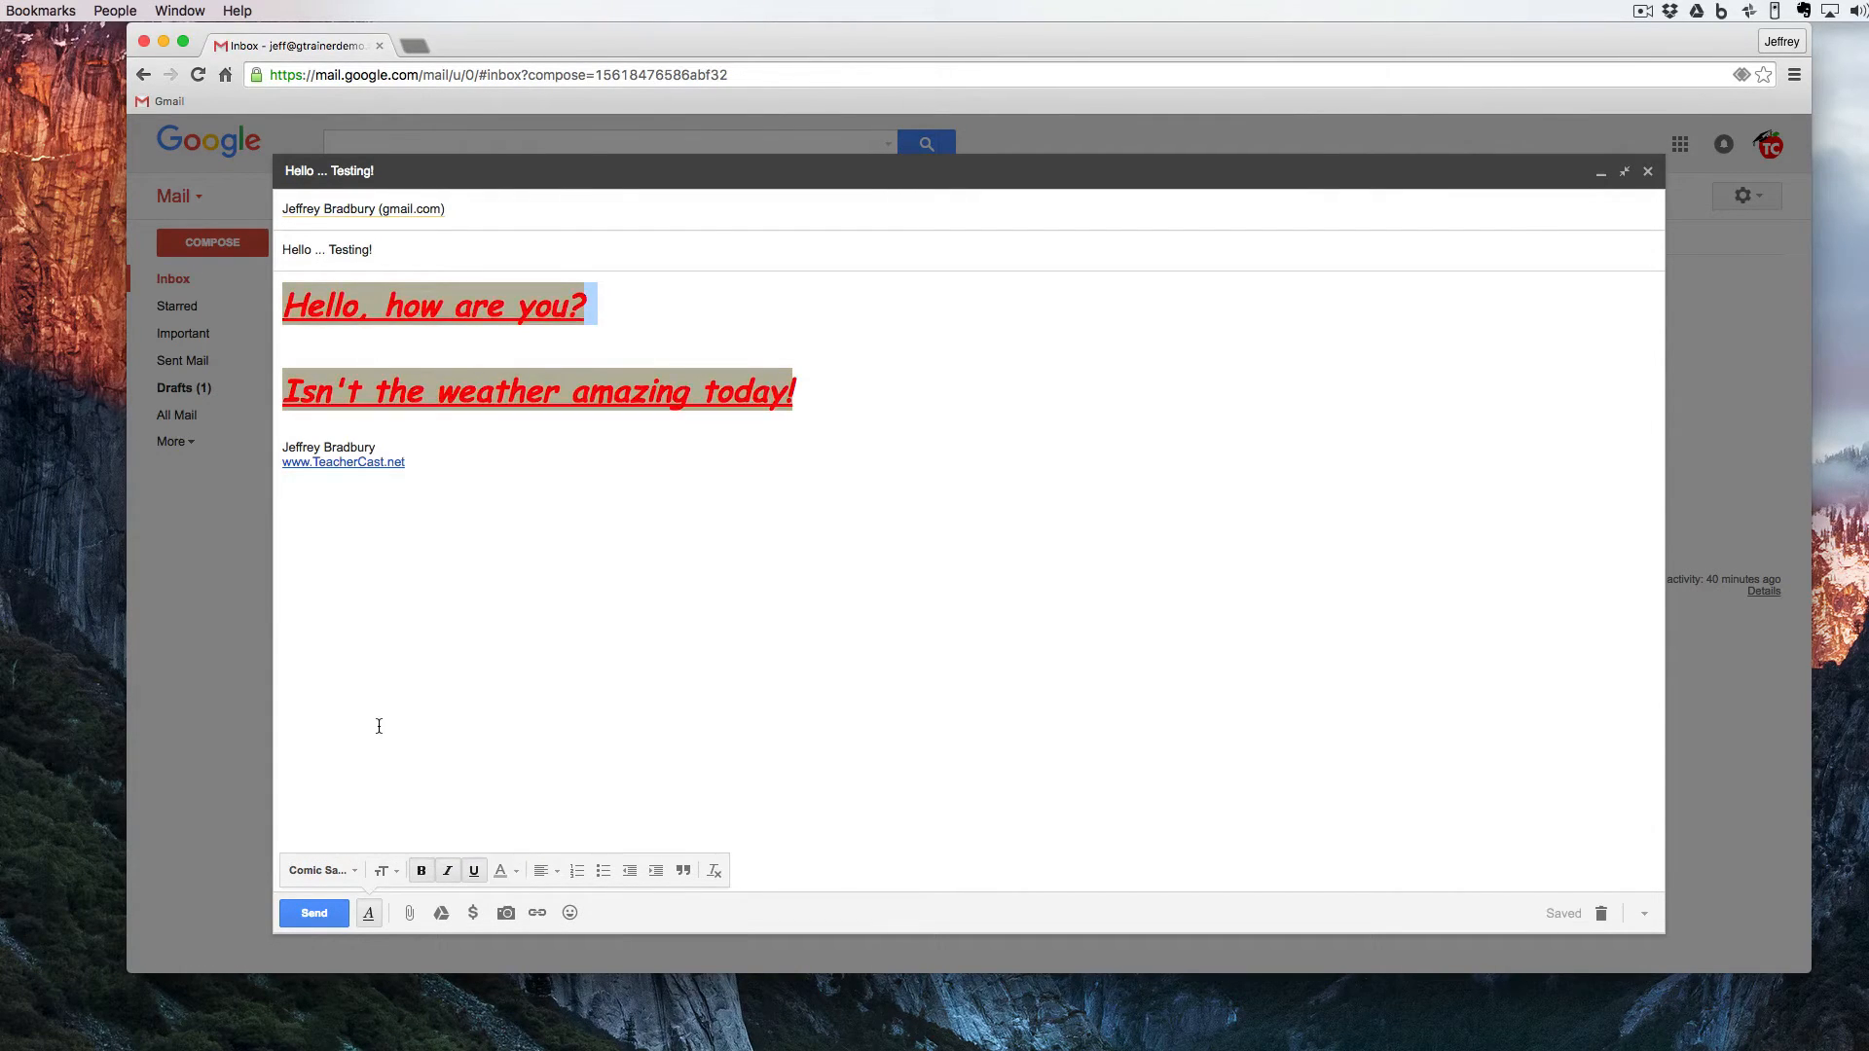
- Center the body lines and turn them into a bulleted list after trying the numbered list
click(544, 874)
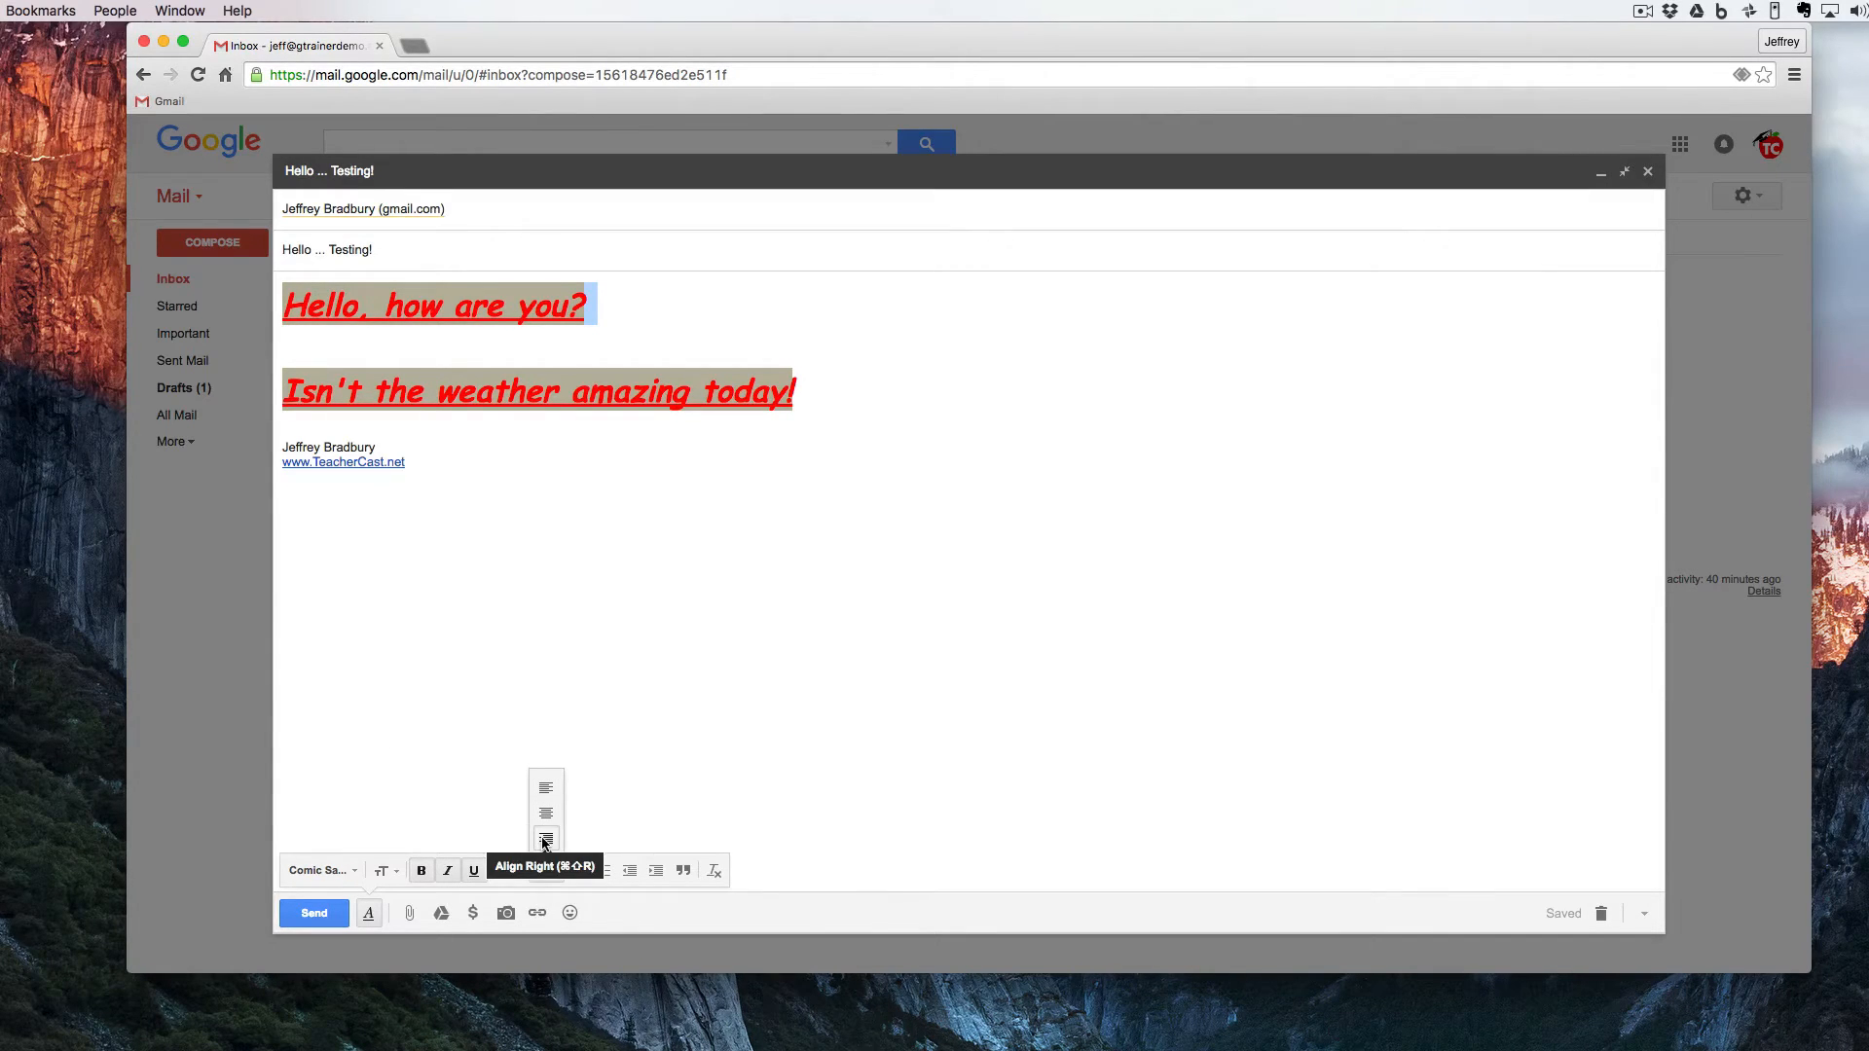
click(546, 816)
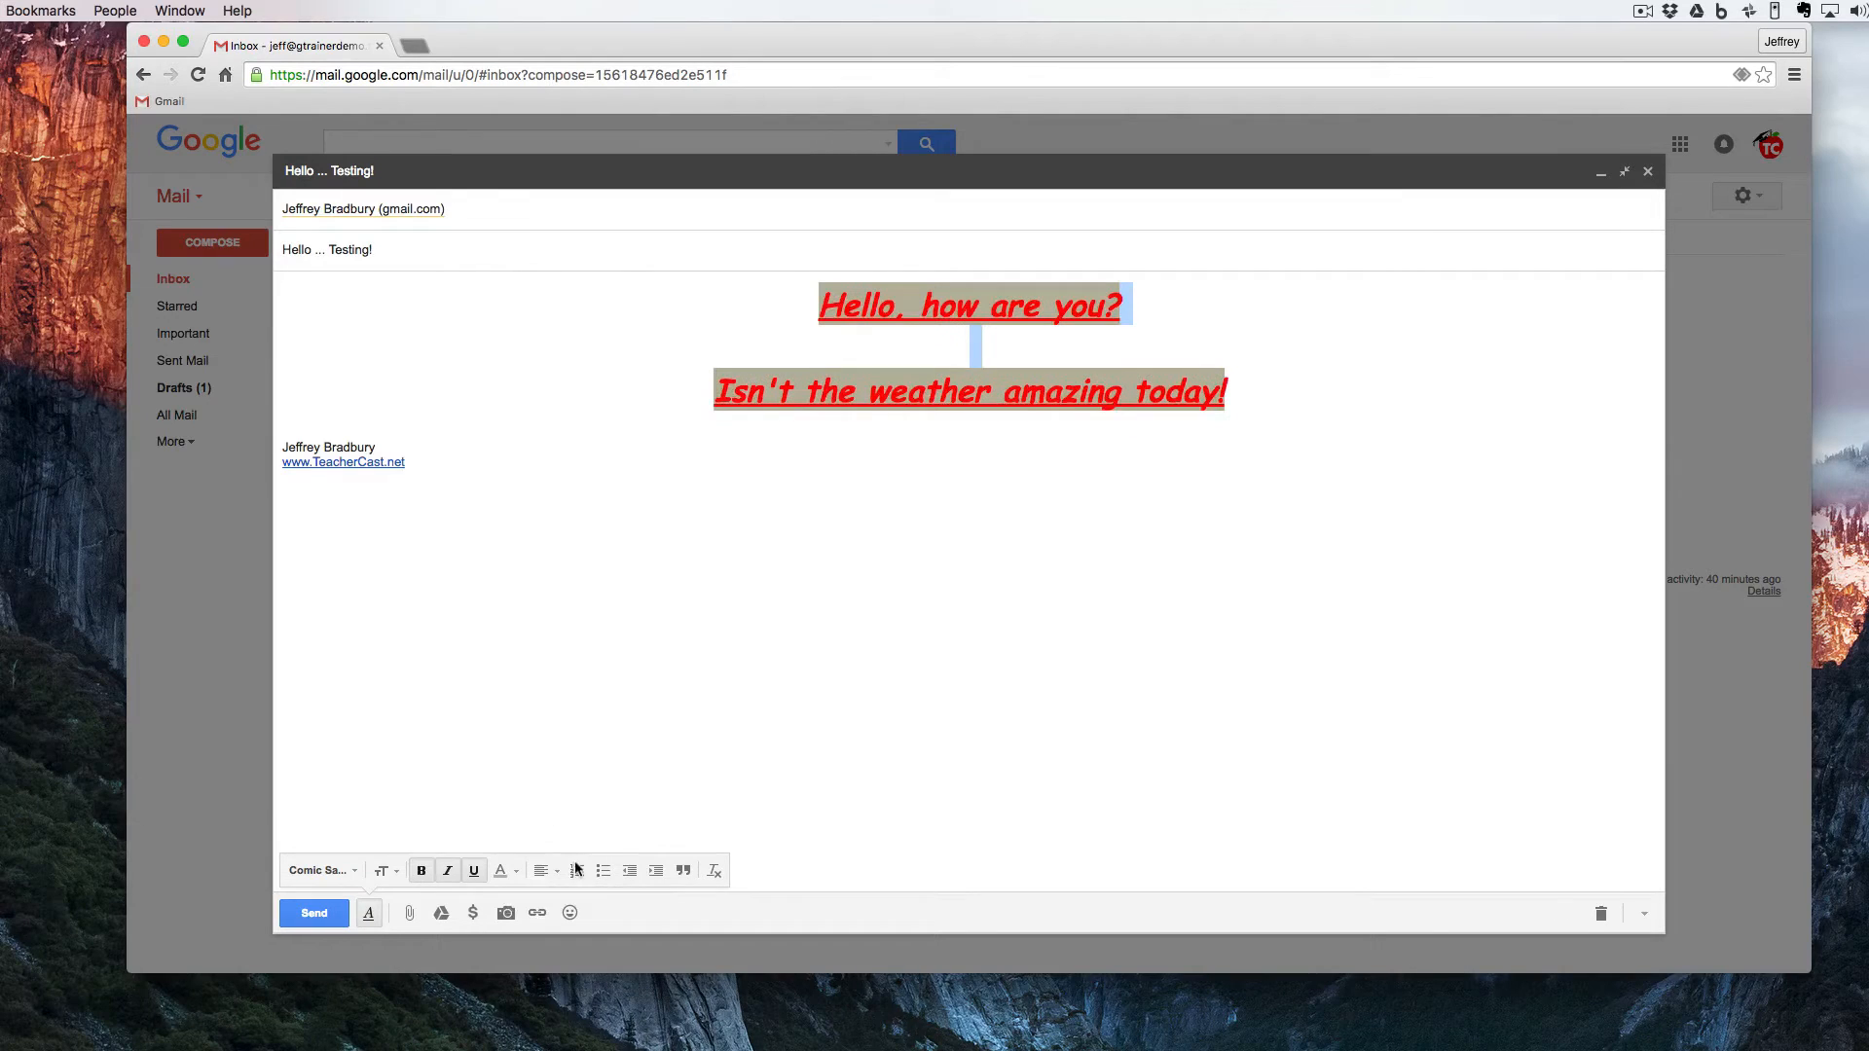
click(576, 872)
click(603, 871)
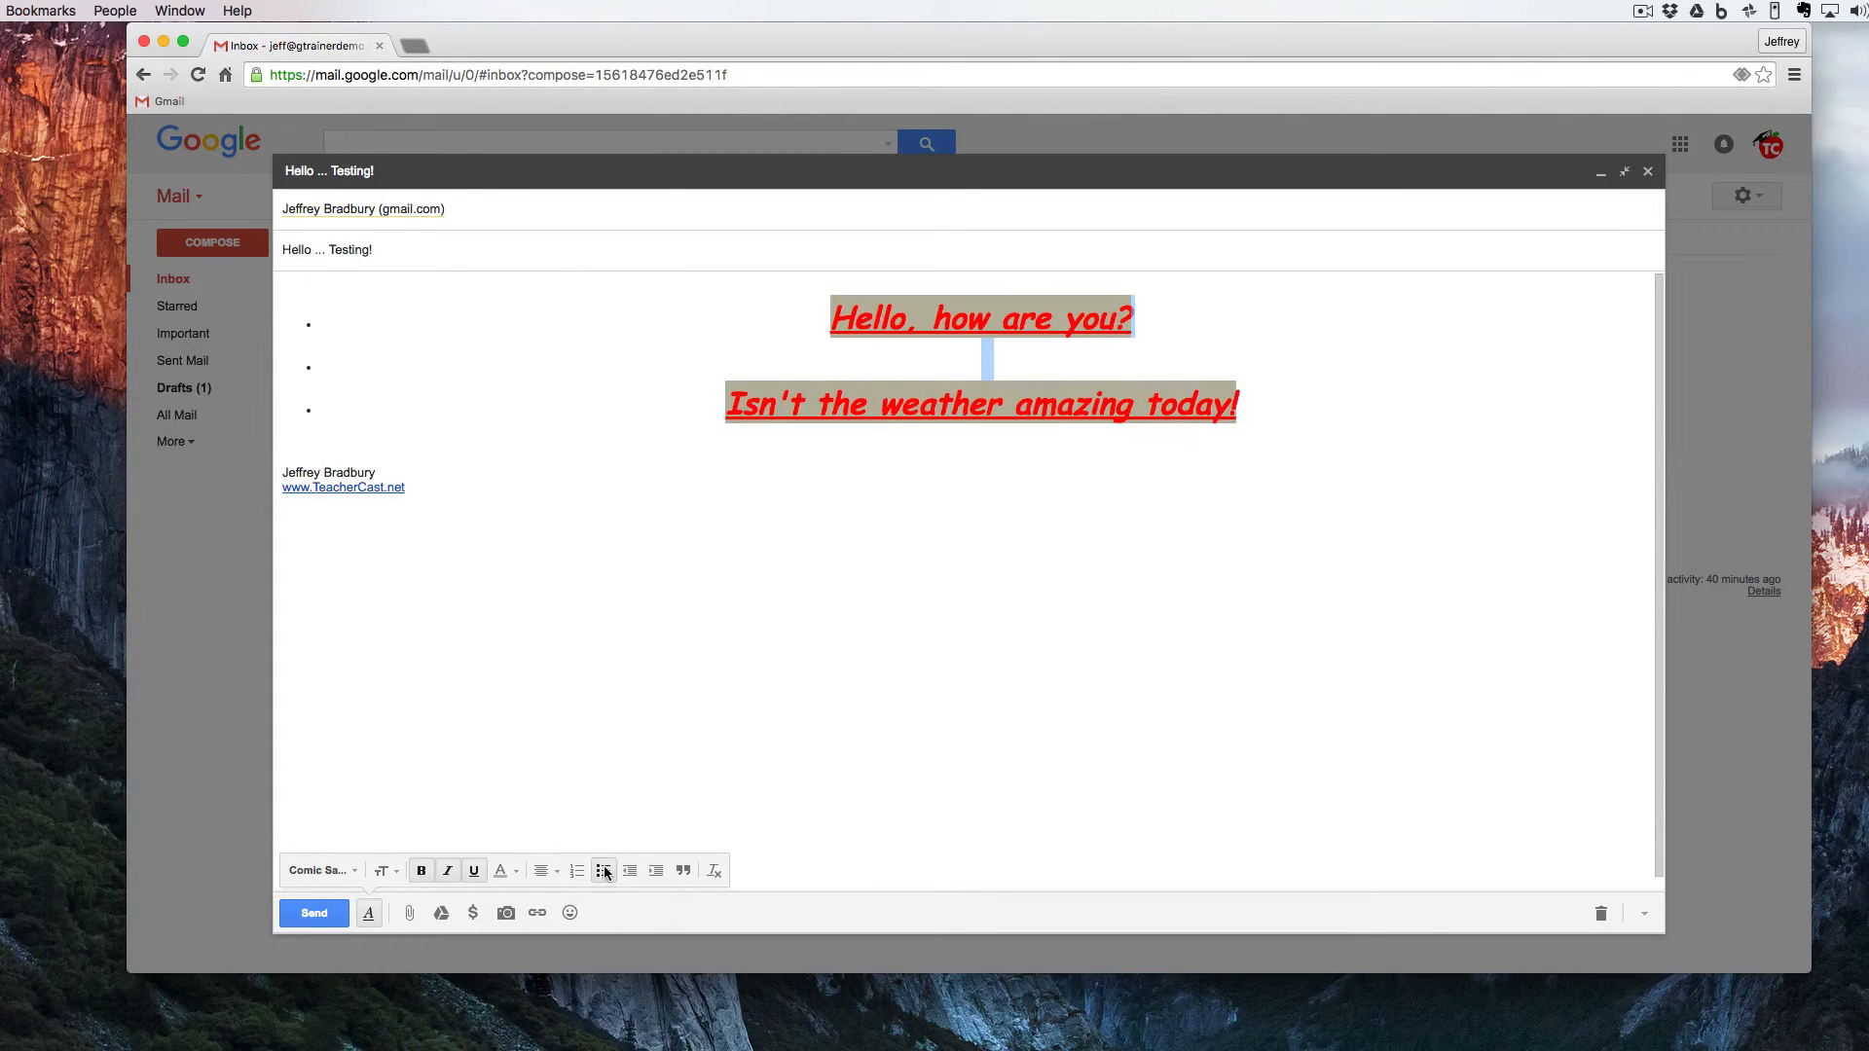
- Increase and reduce the indent of the bulleted lines, and format them as a quote
click(656, 872)
click(631, 875)
click(683, 871)
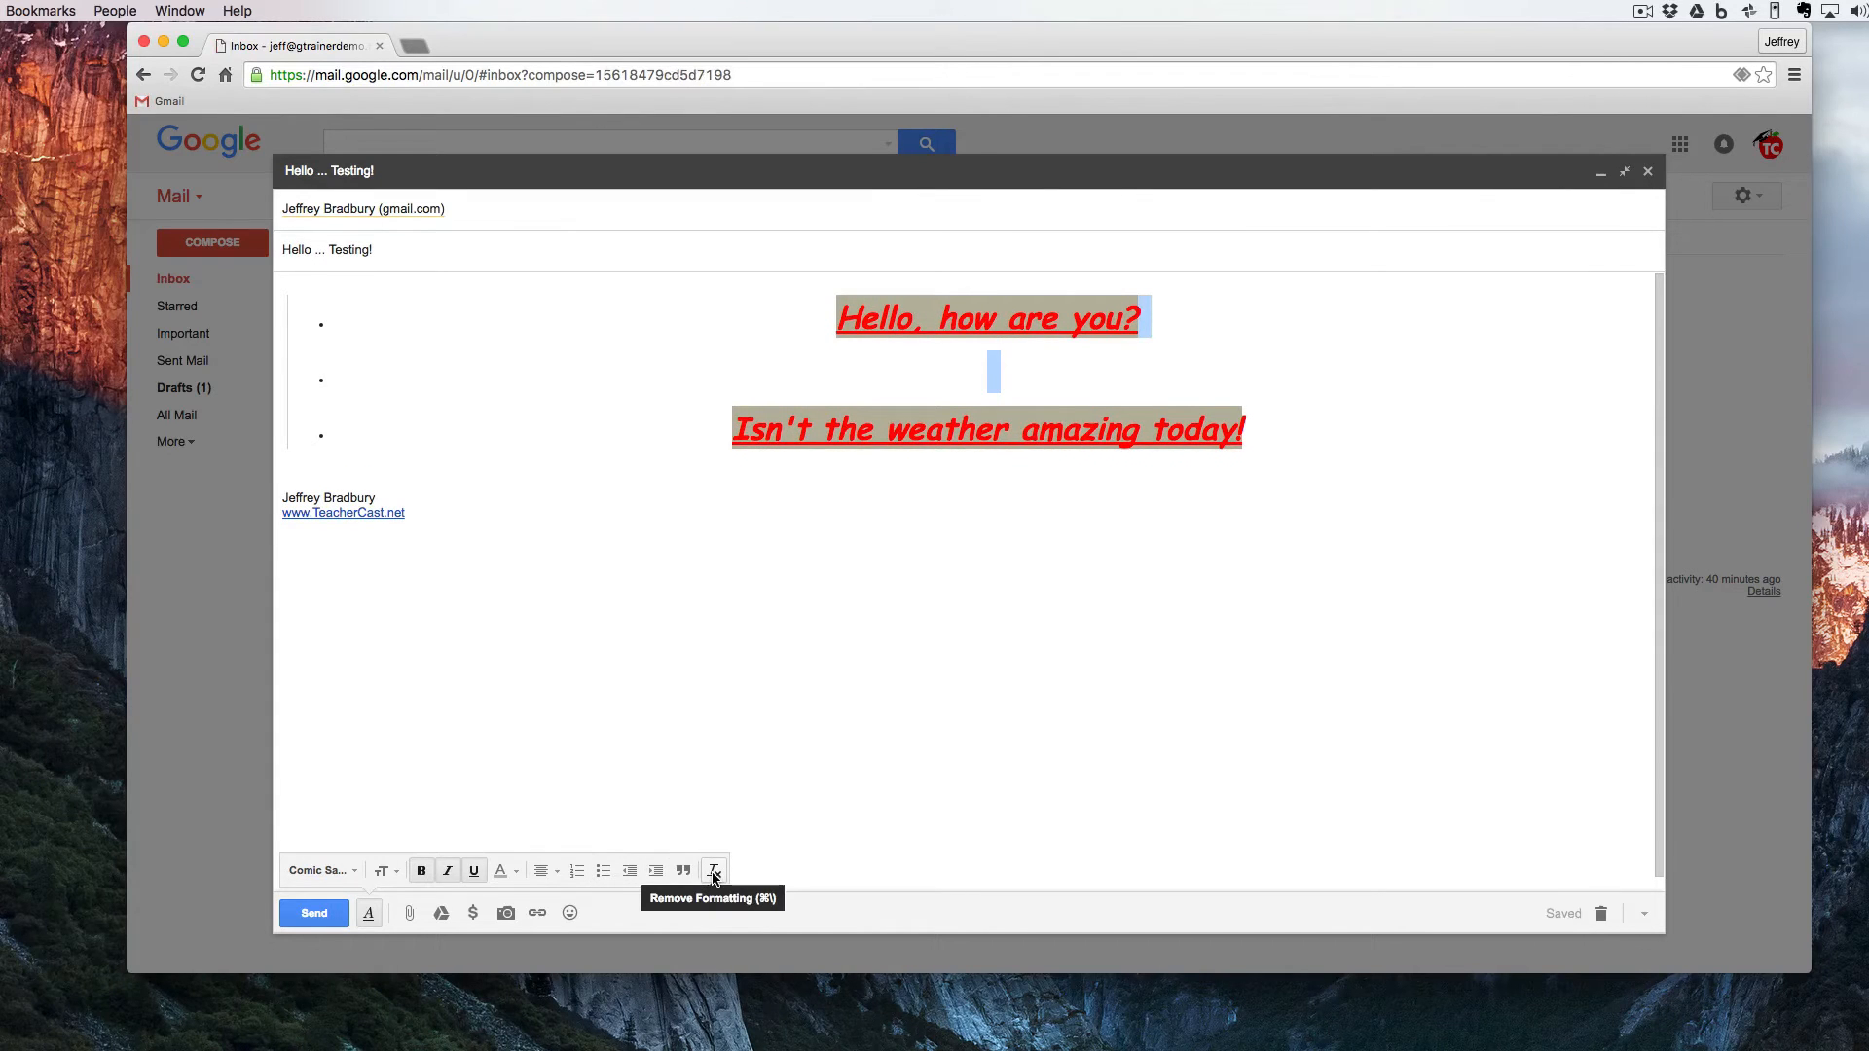
- Remove all formatting from the selected body lines and deselect them
click(713, 872)
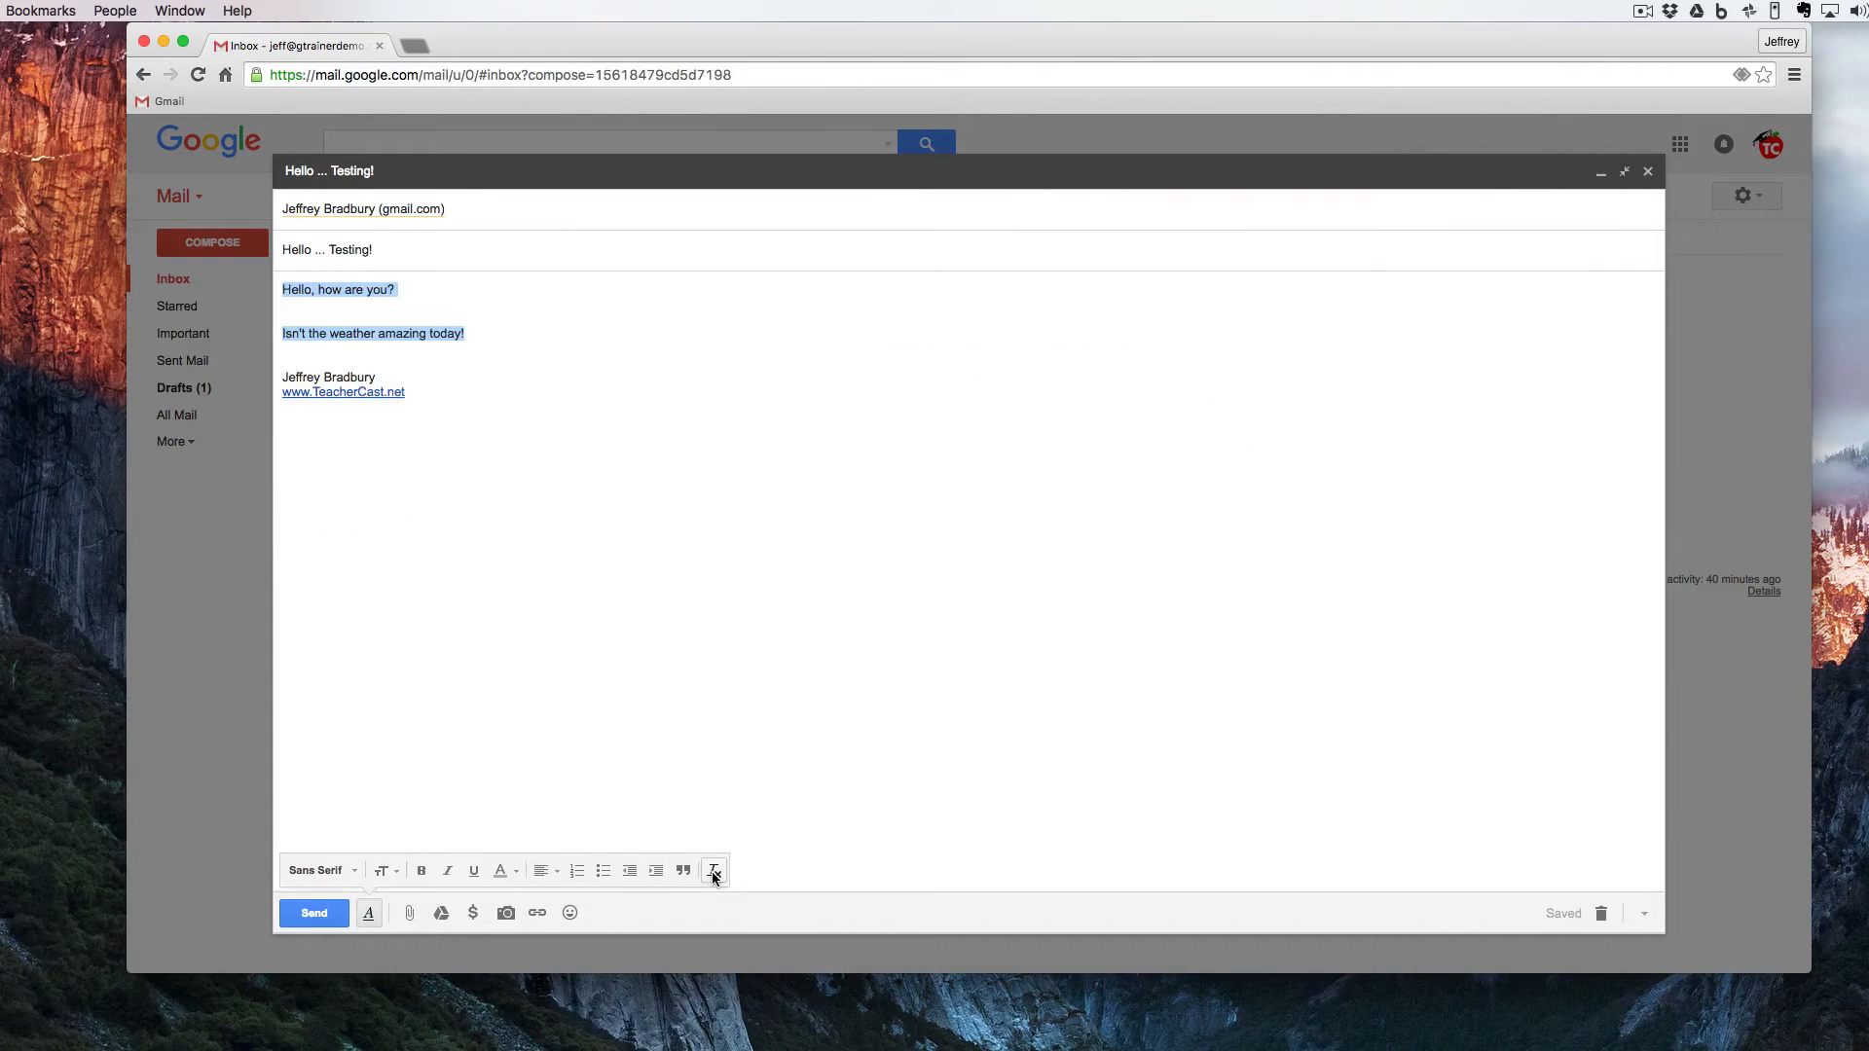
click(454, 745)
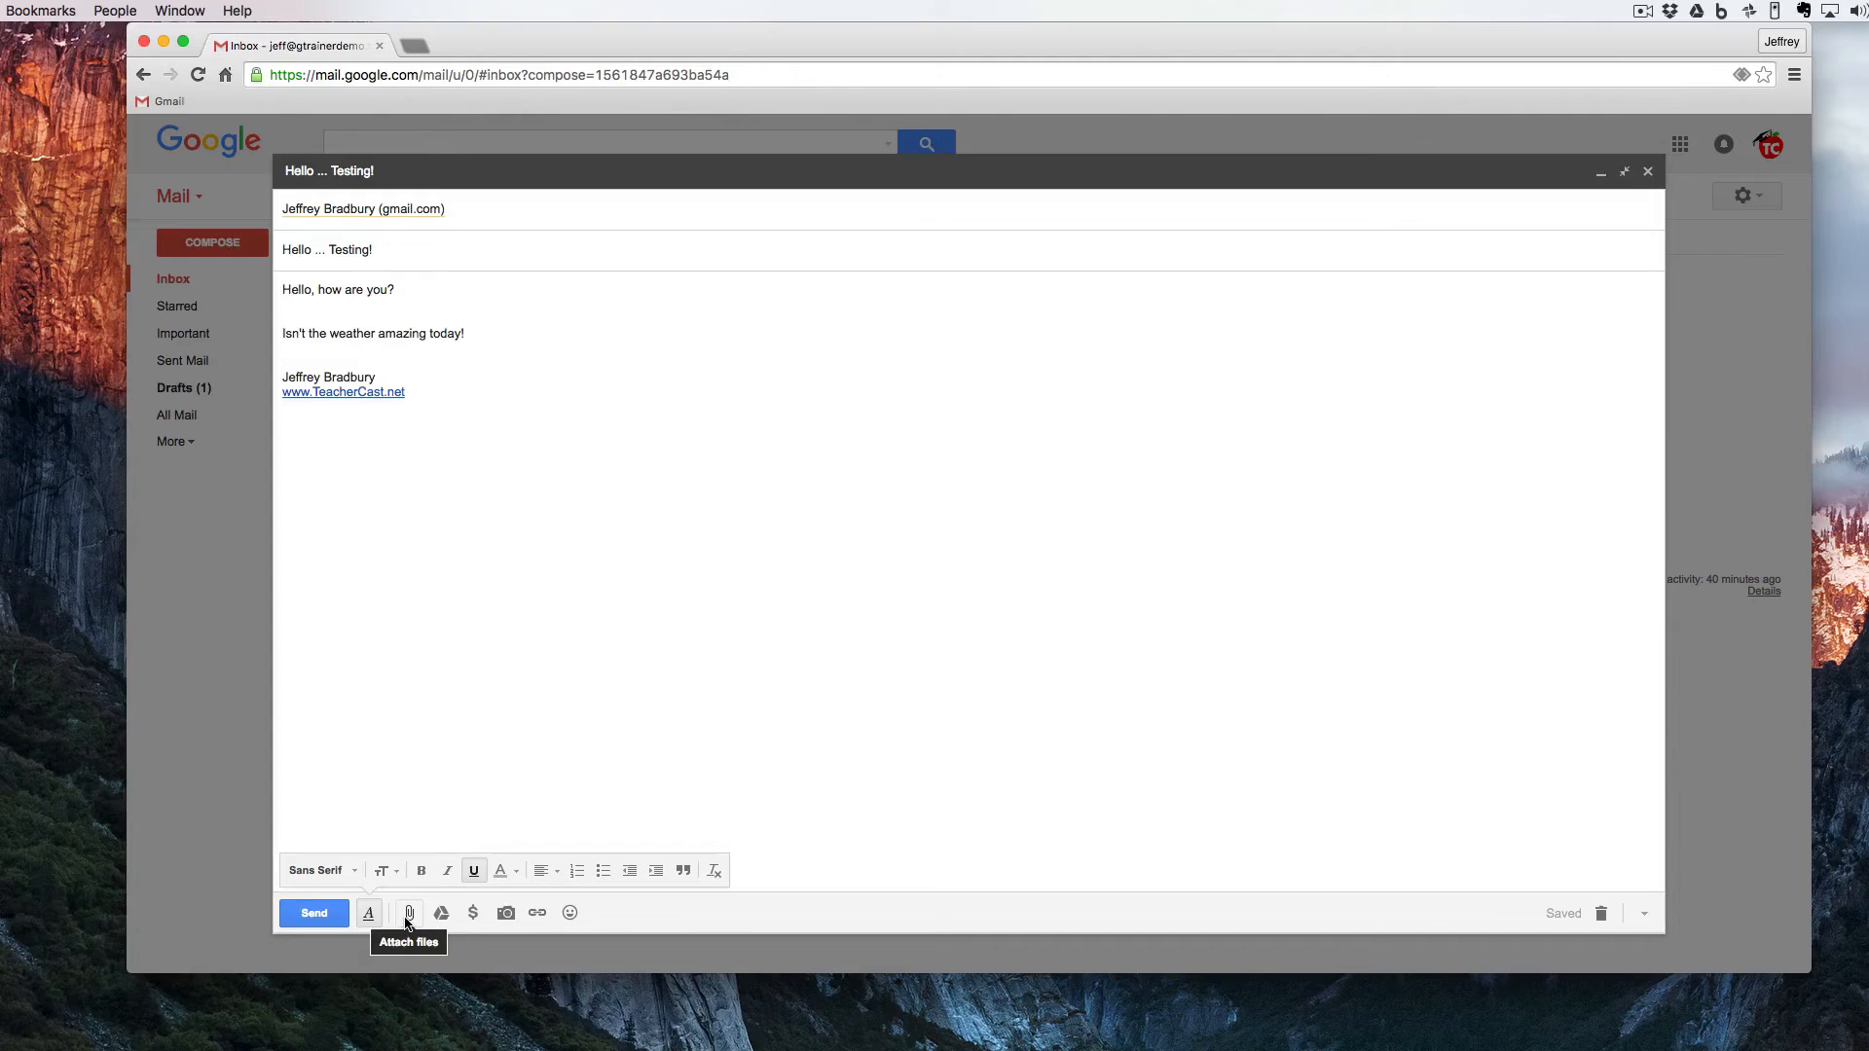
- Attach the file 2000px-Logo_of_Google_Drive.svg.png from the Desktop to the message
click(408, 915)
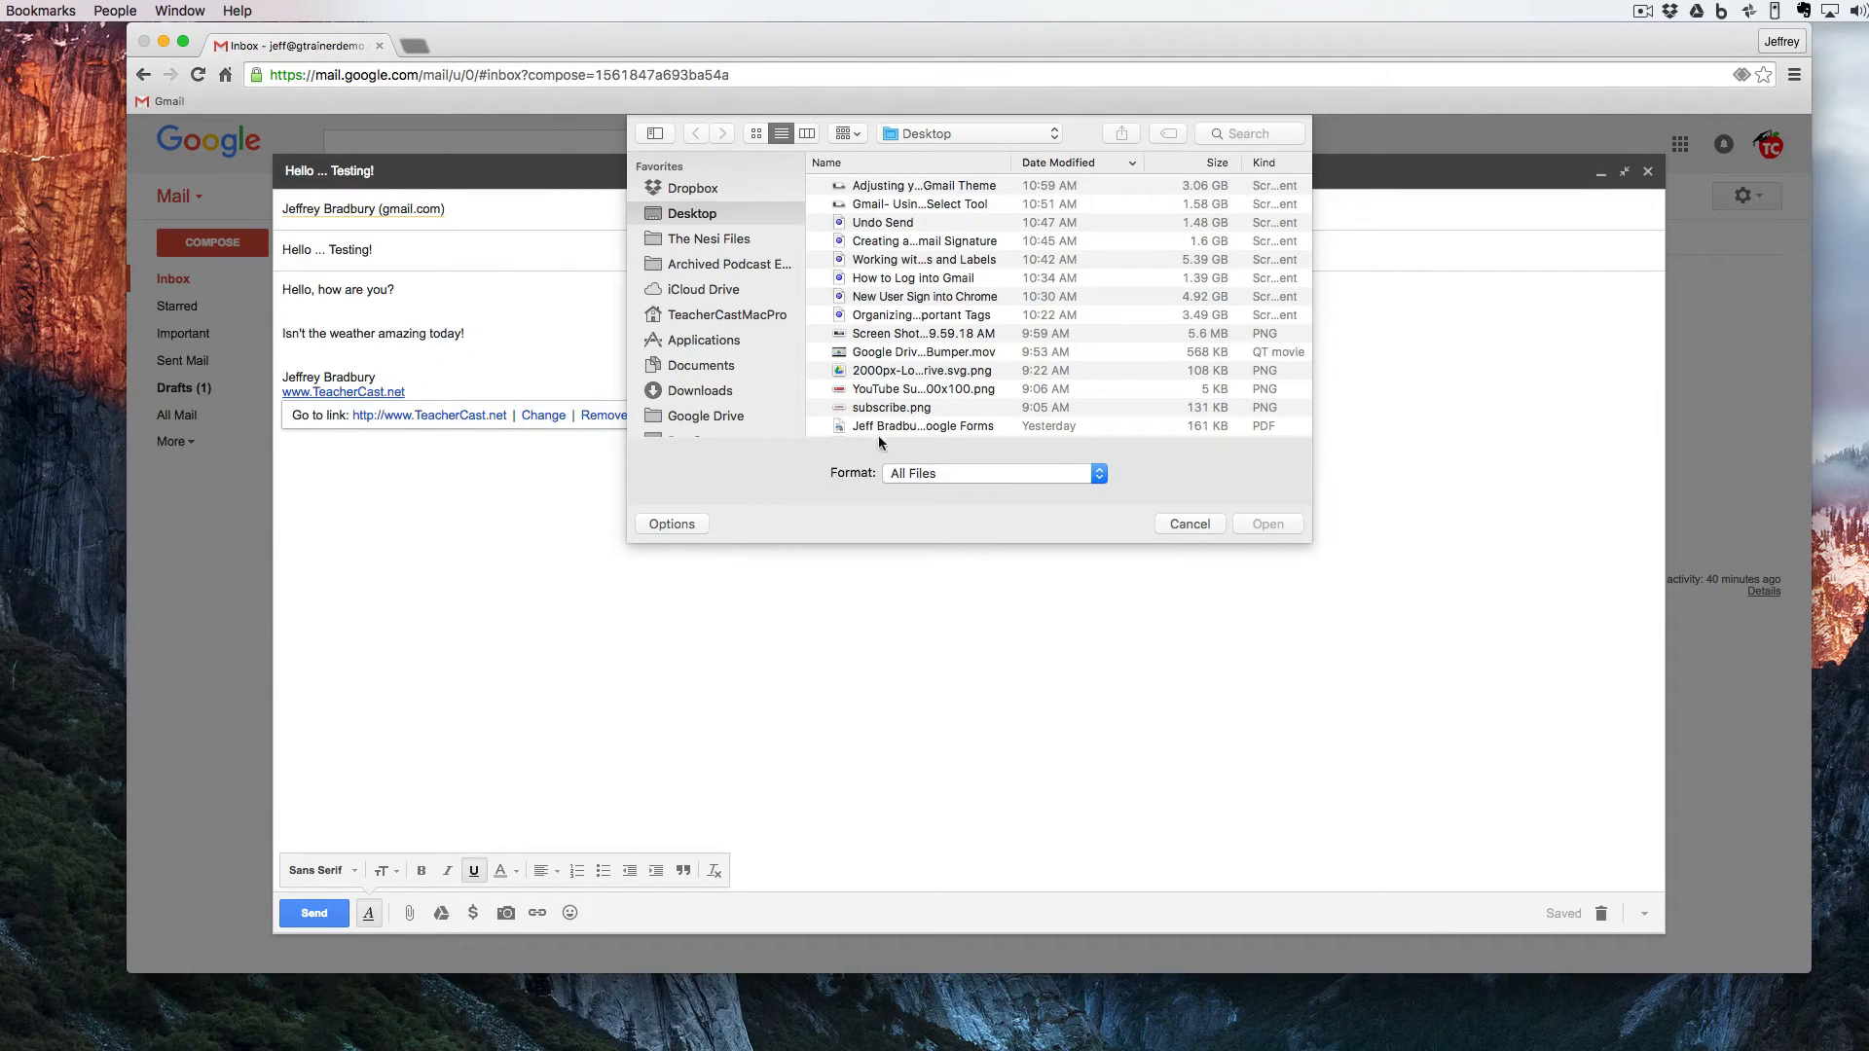
click(870, 374)
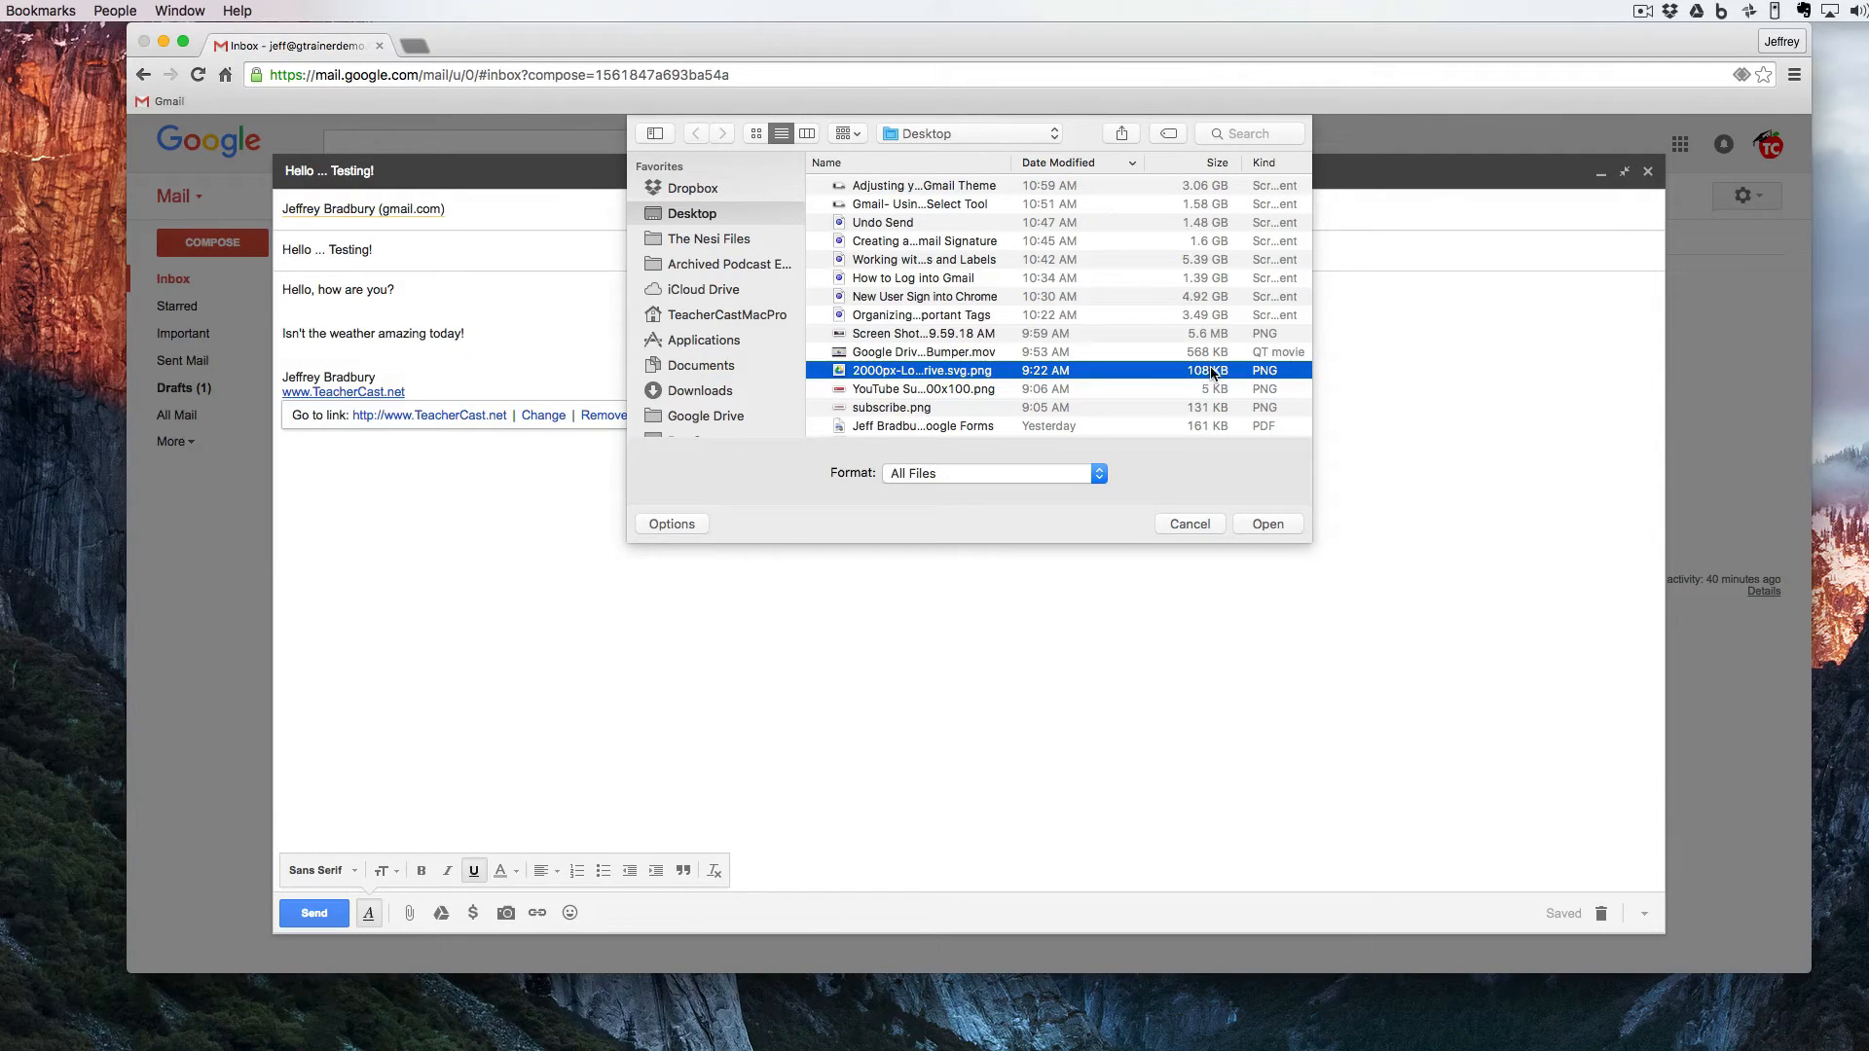
click(1262, 524)
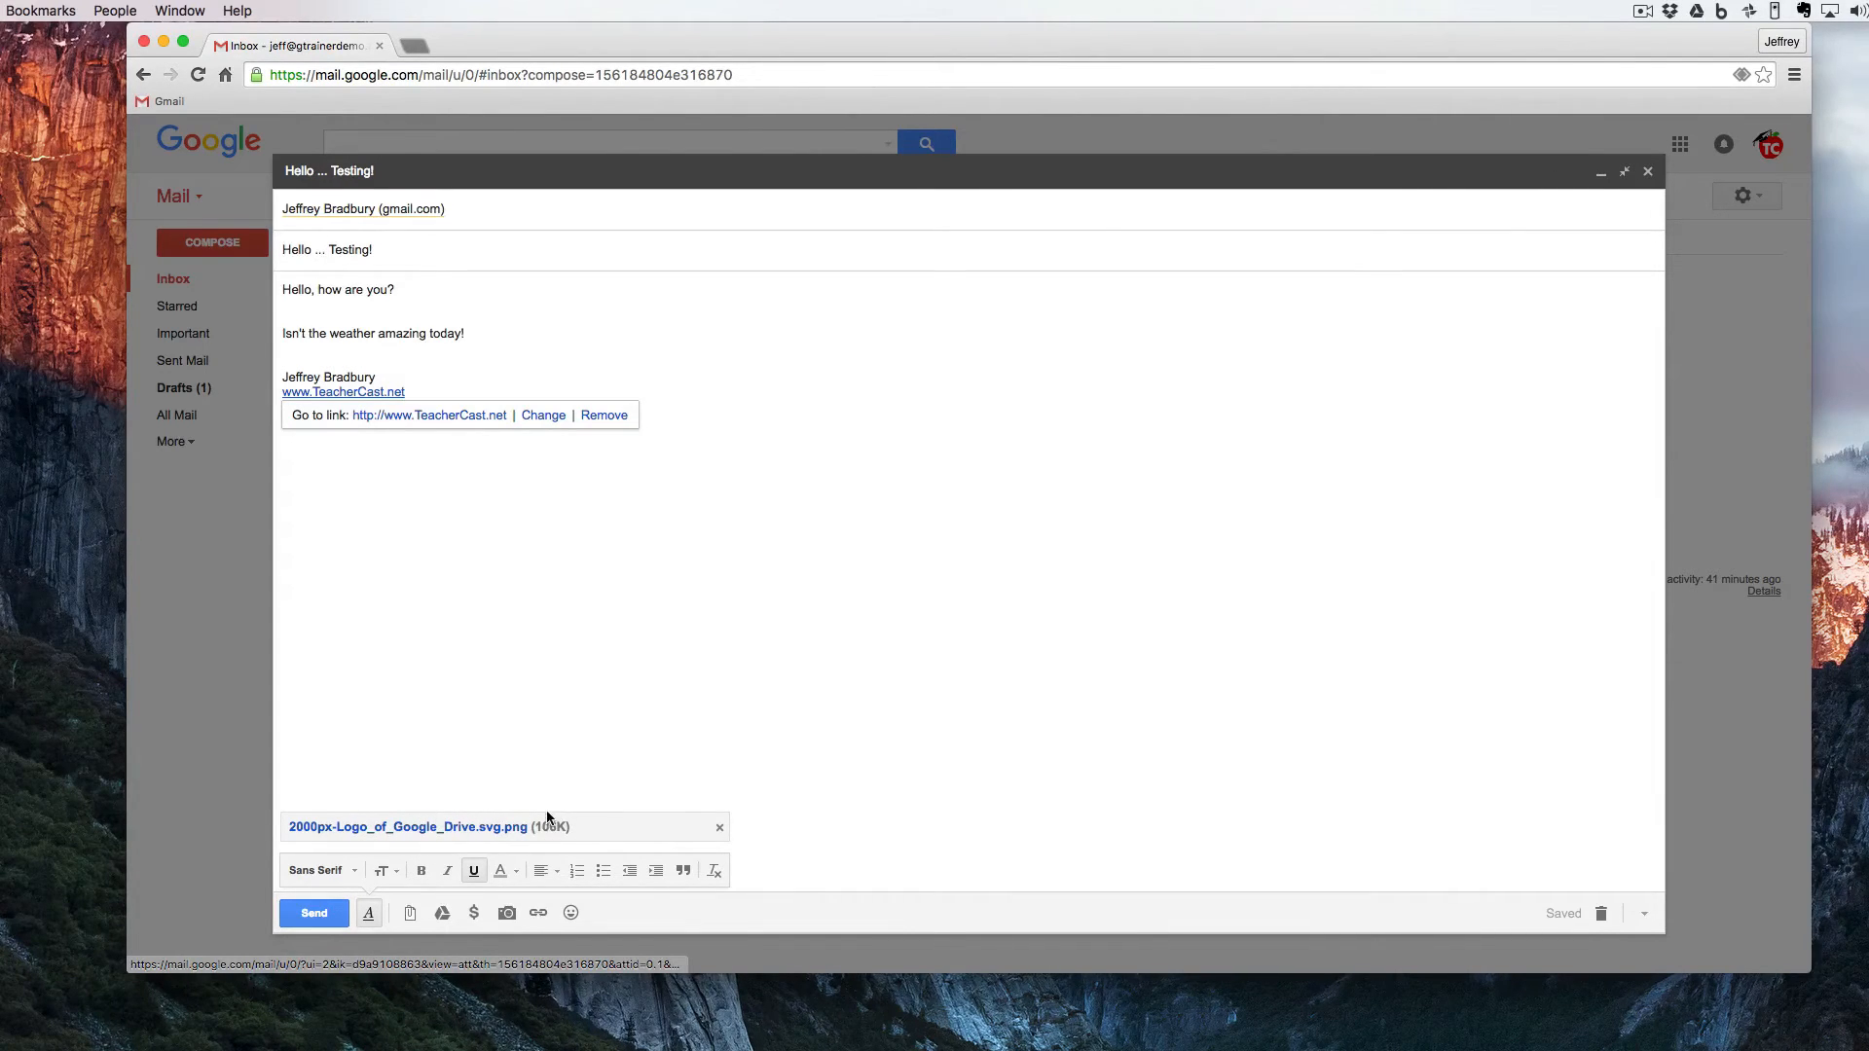
- Insert the Google Drive document "Google Apps for Education in 7 Hours (Lunch Included)" into the message as a Drive link
click(443, 915)
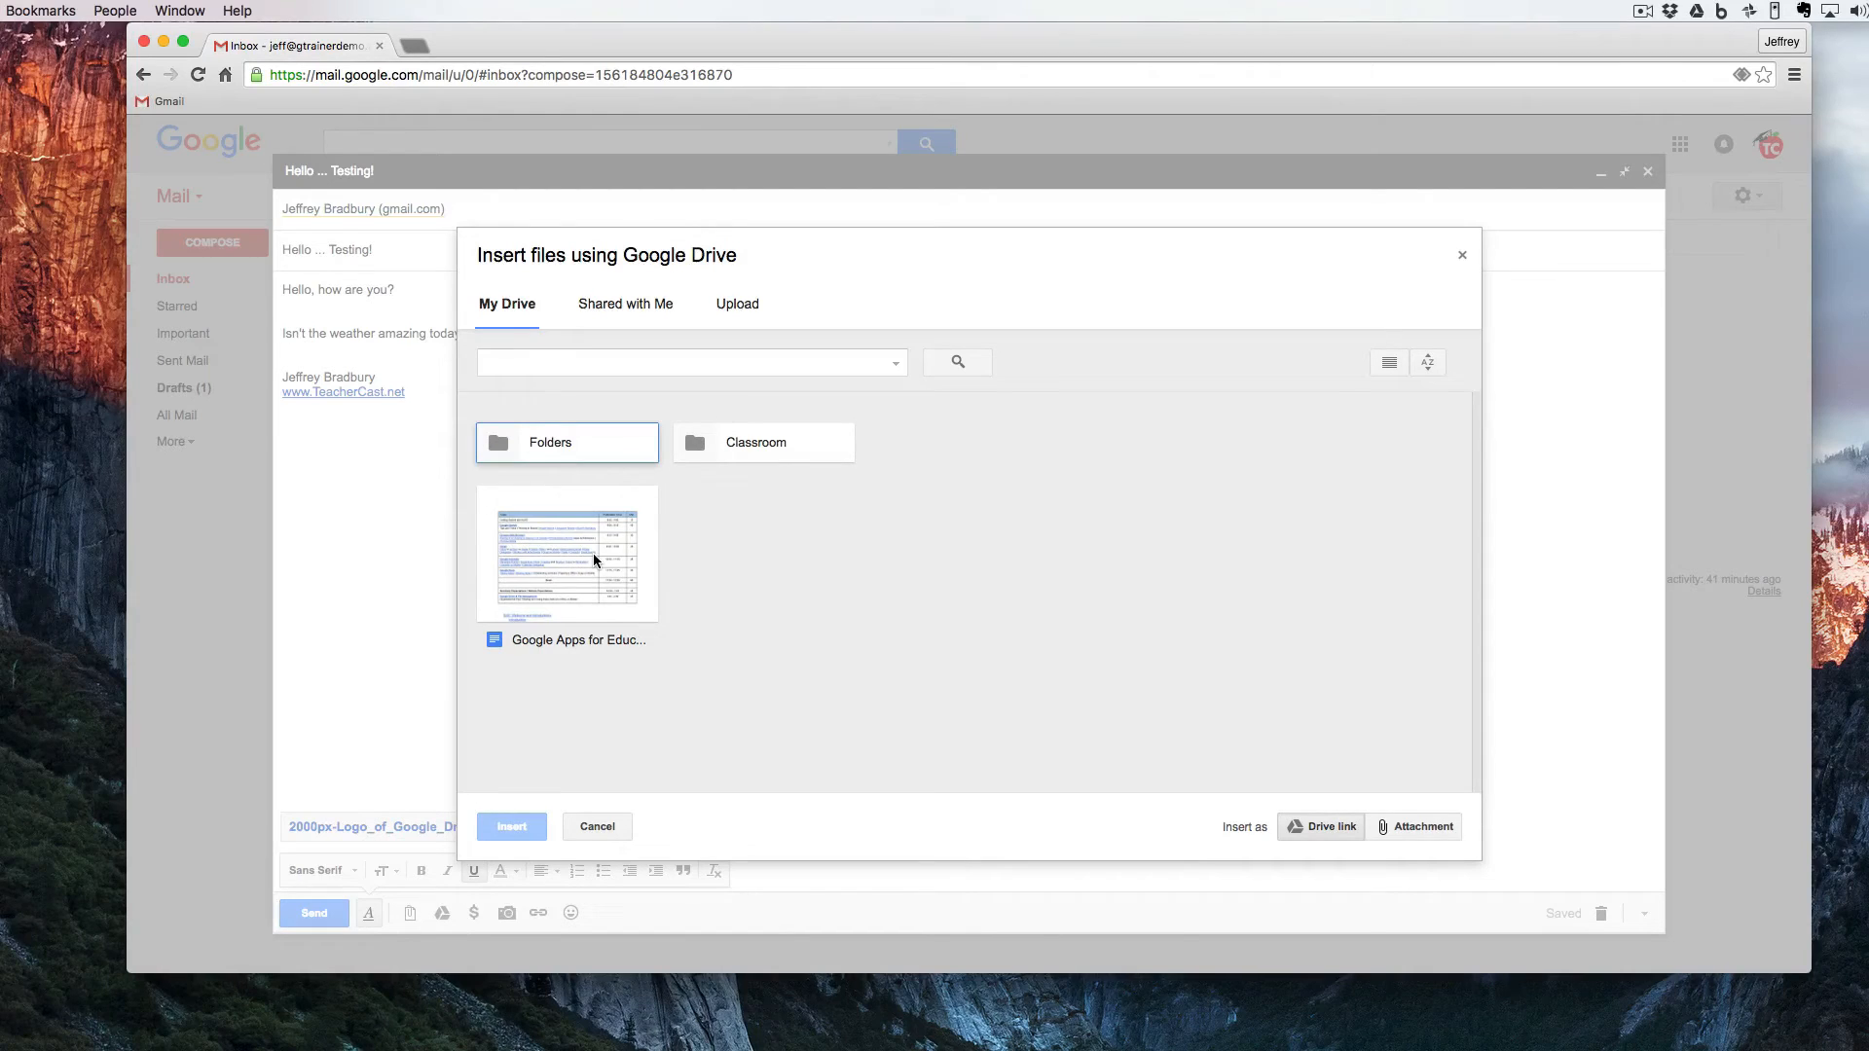
click(594, 559)
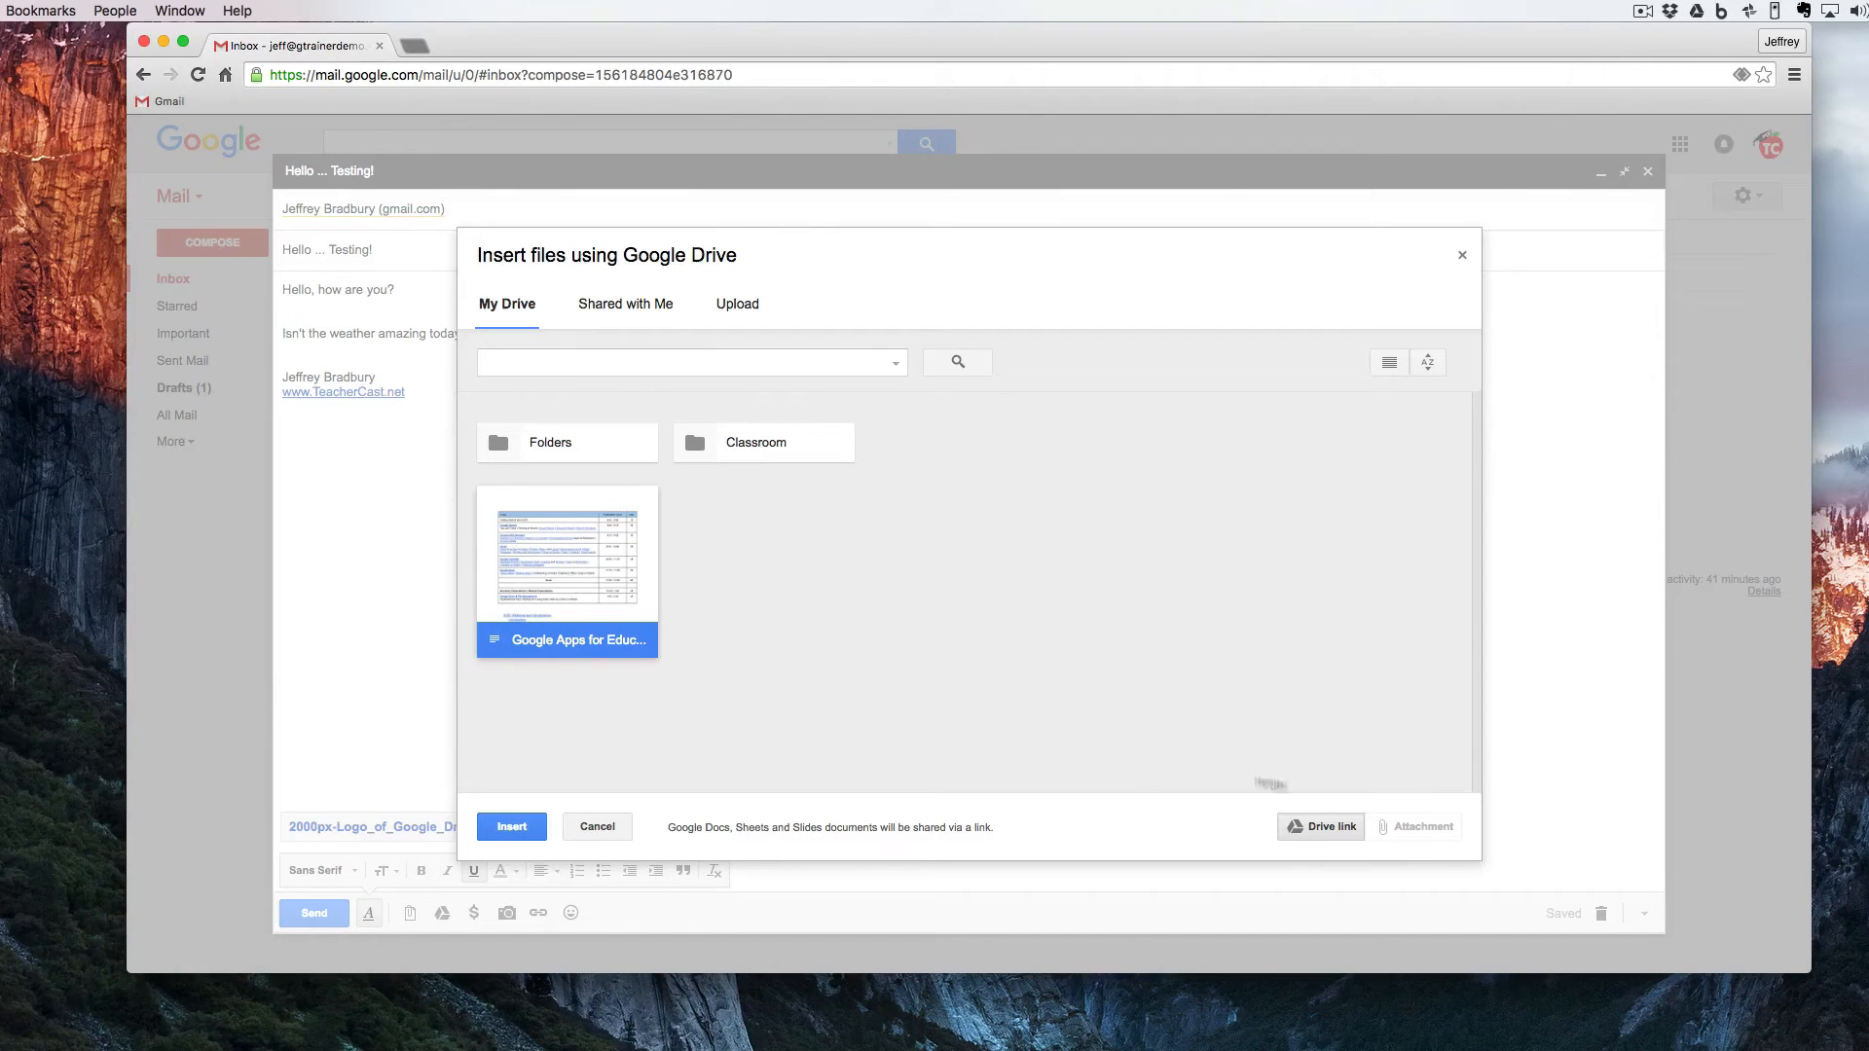
click(516, 834)
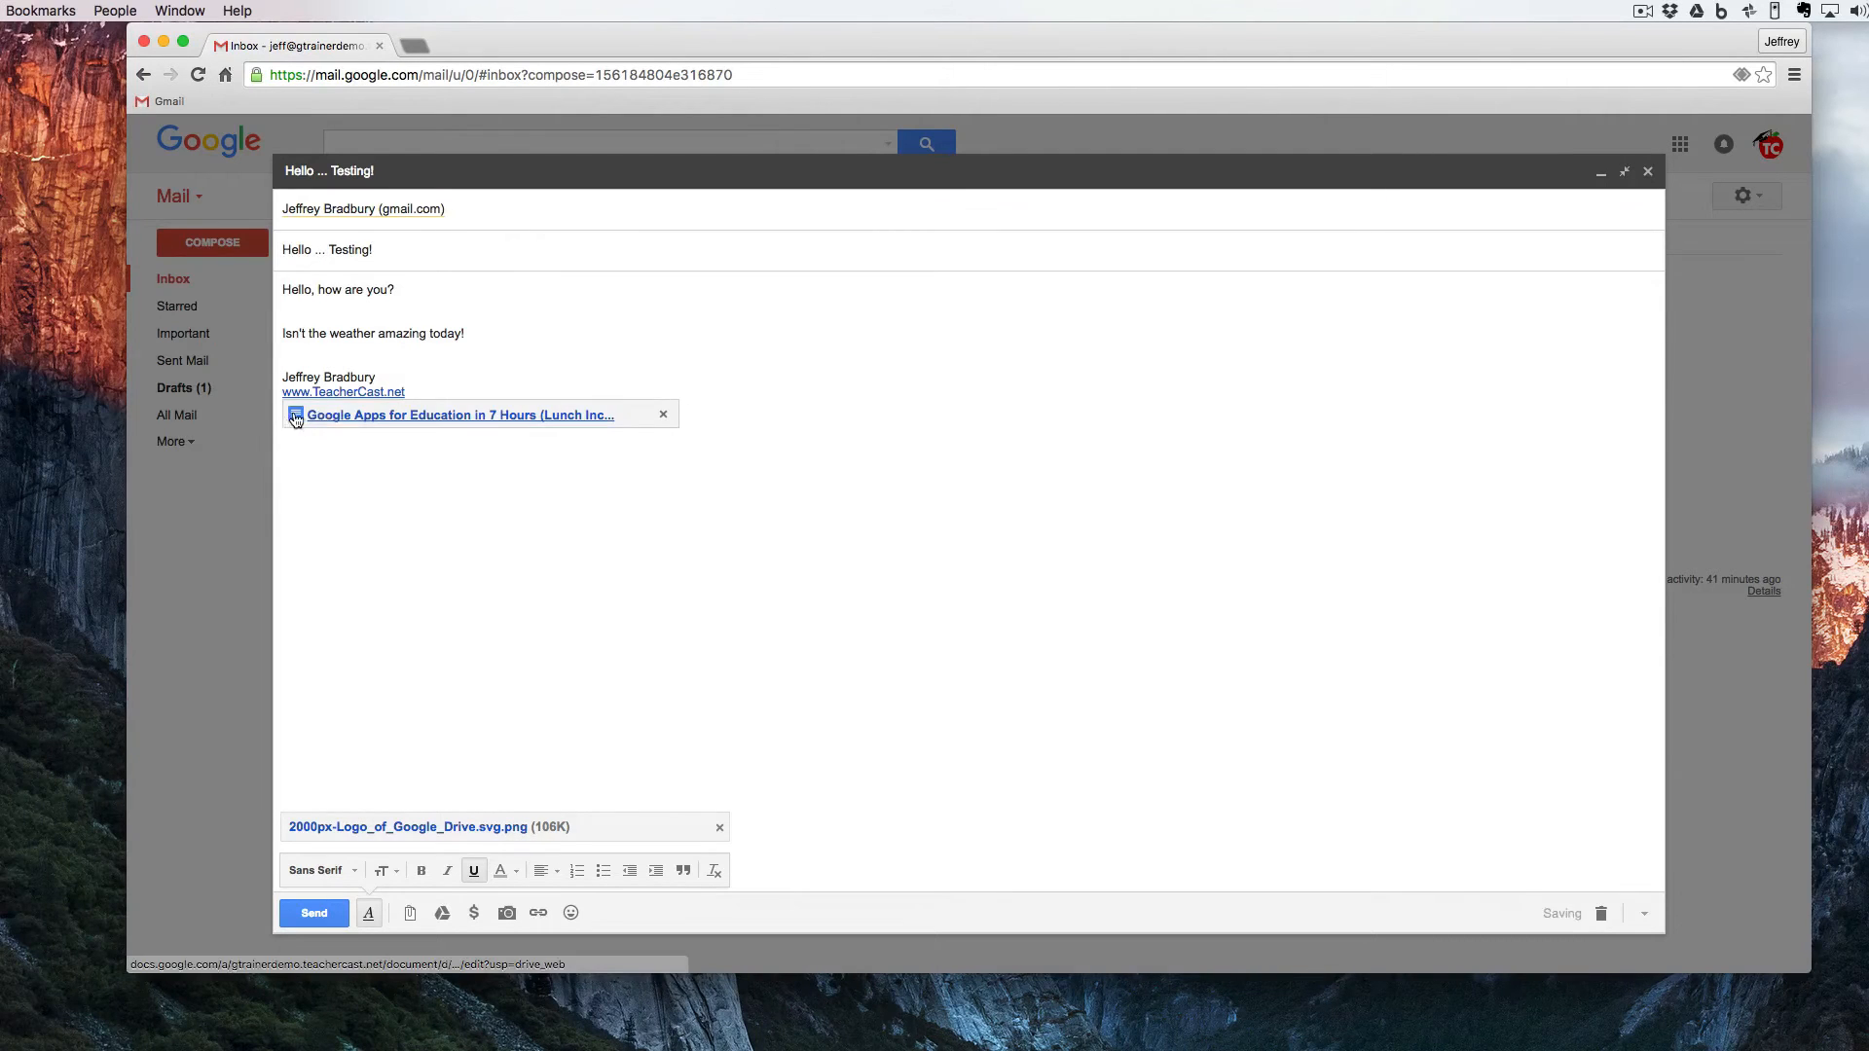
- Open the document from its inserted link to check it, and close it to return to the message
click(292, 417)
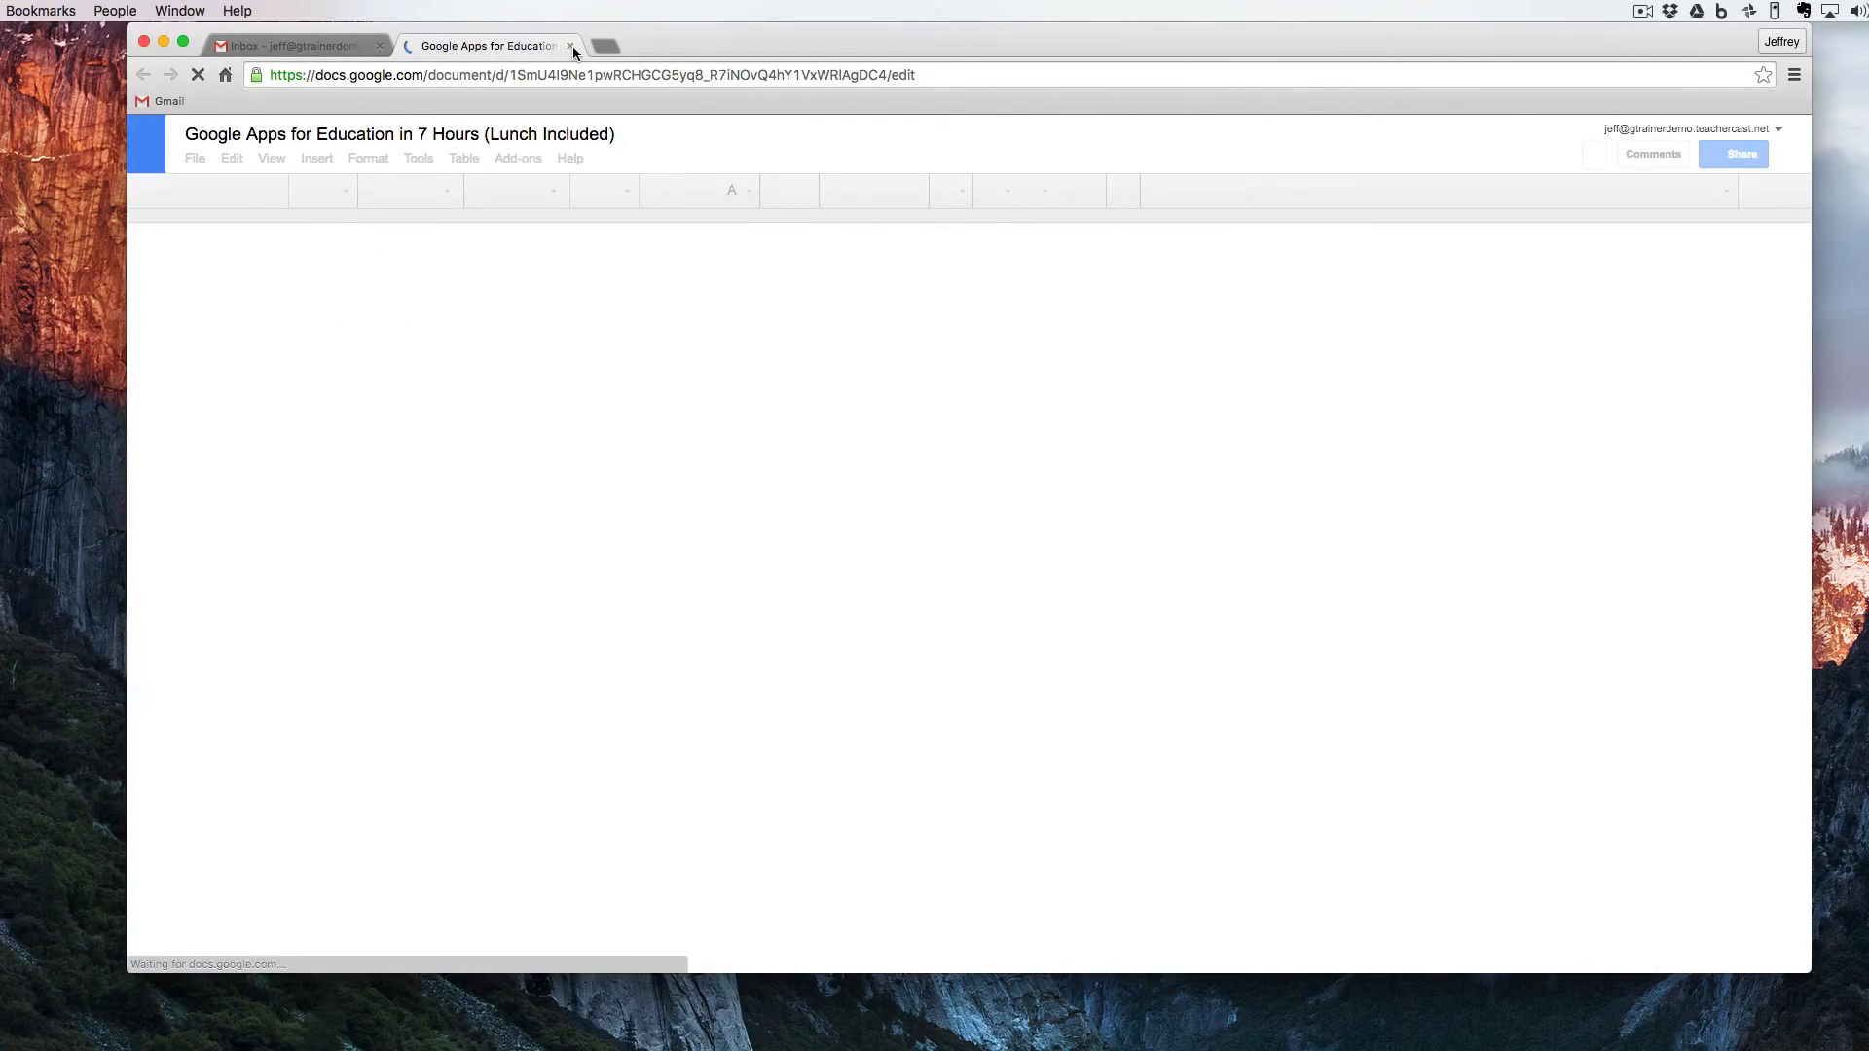
click(570, 45)
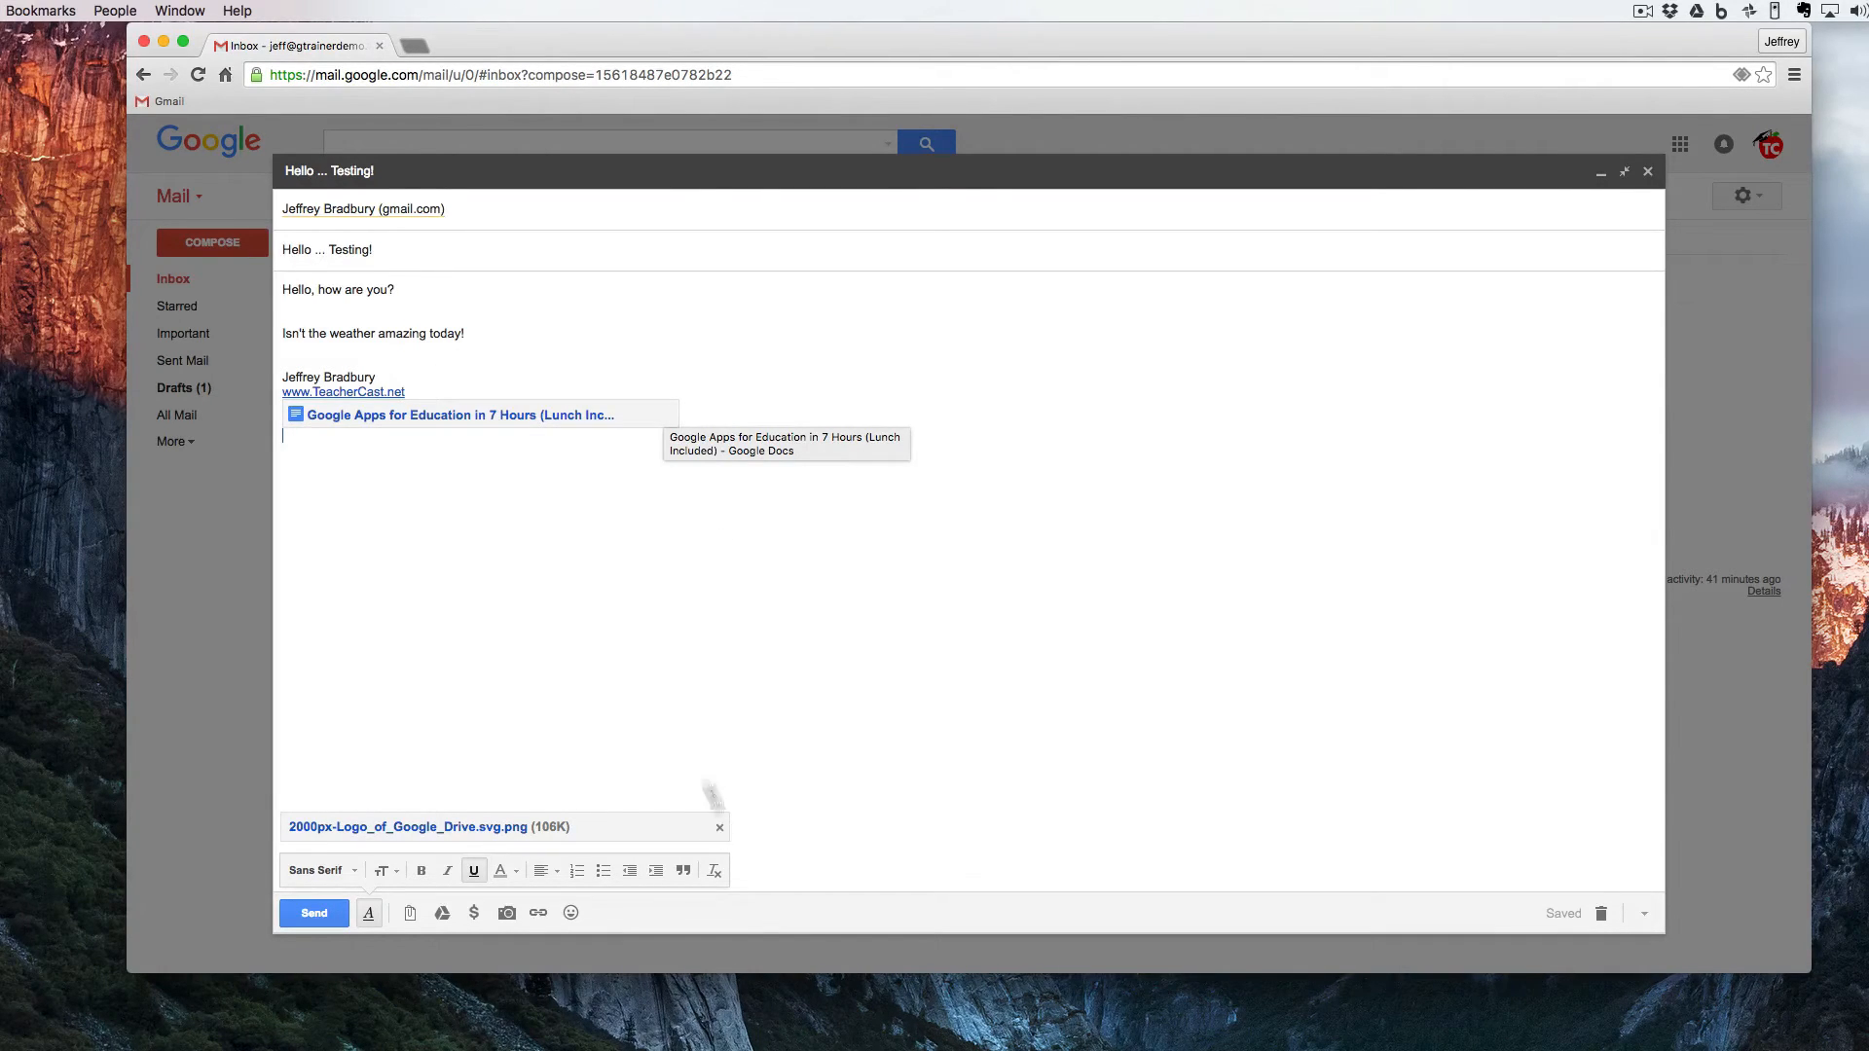
- Insert the same Google Apps for Education document from Drive on the blank line below "Hello, how are you?"
click(279, 306)
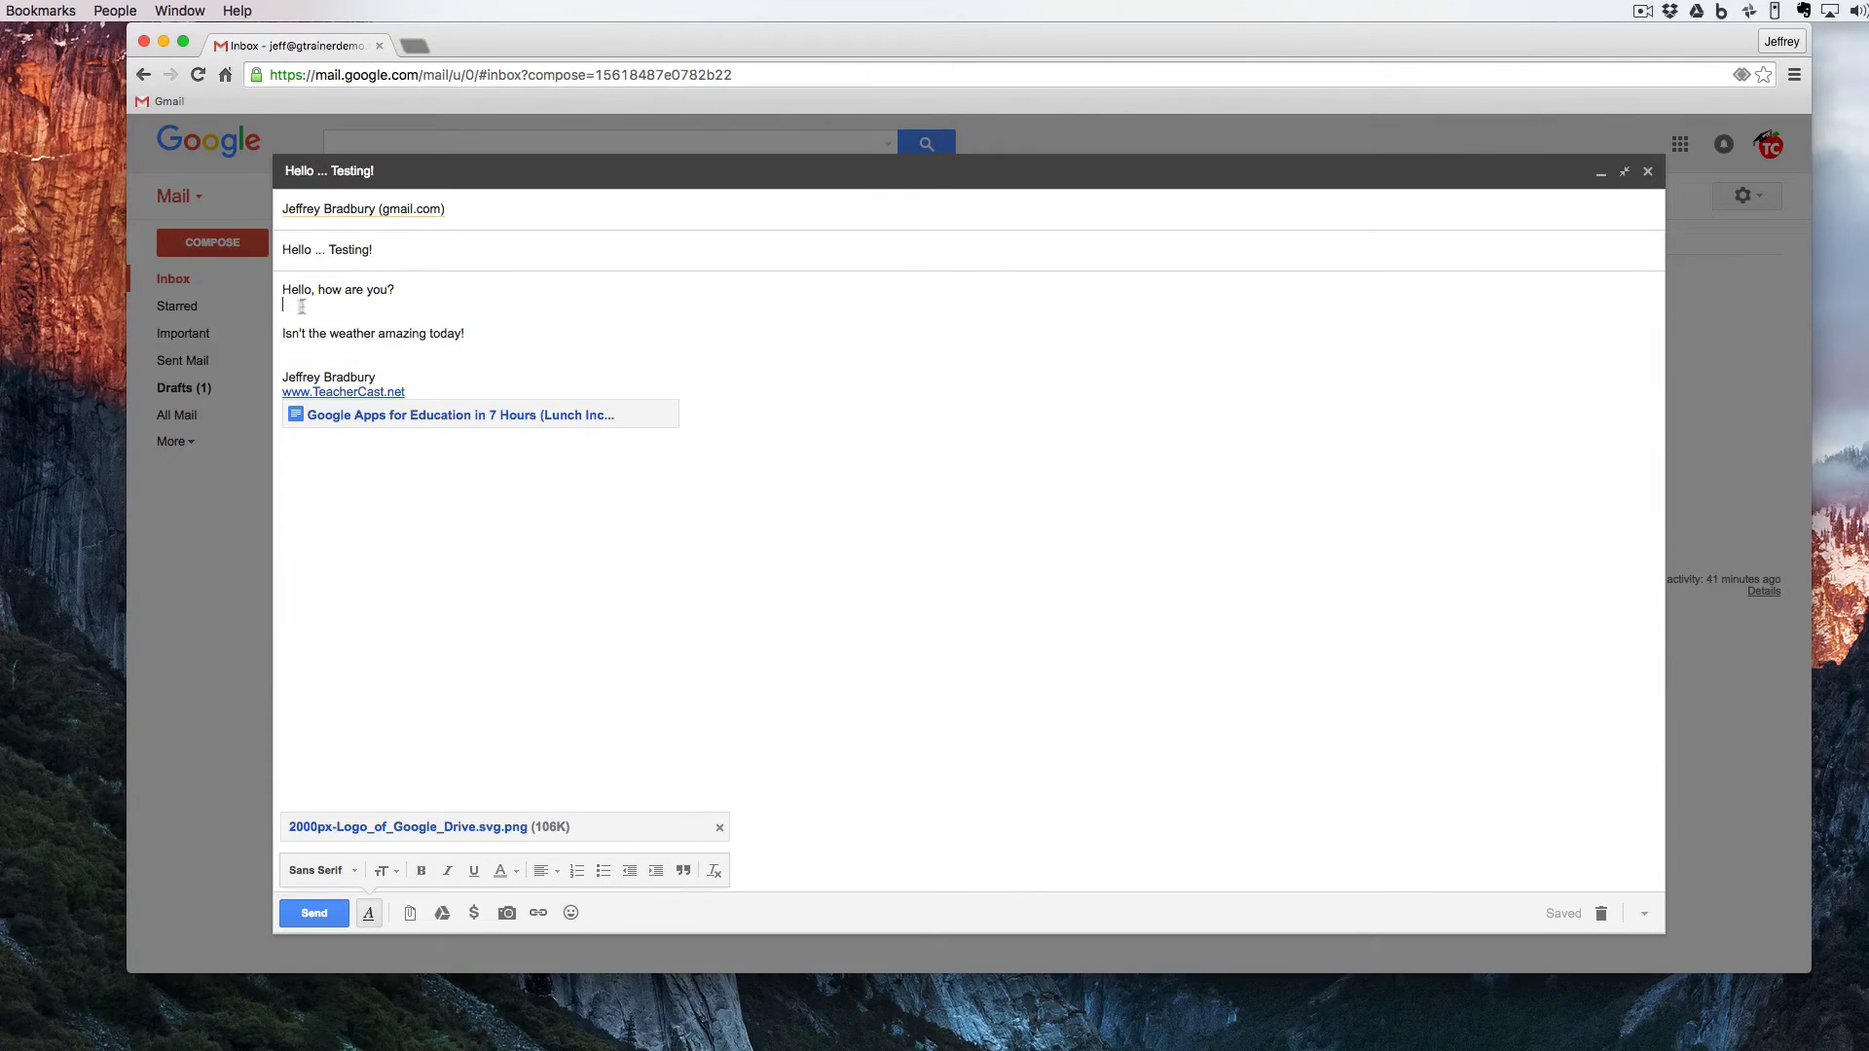
click(442, 913)
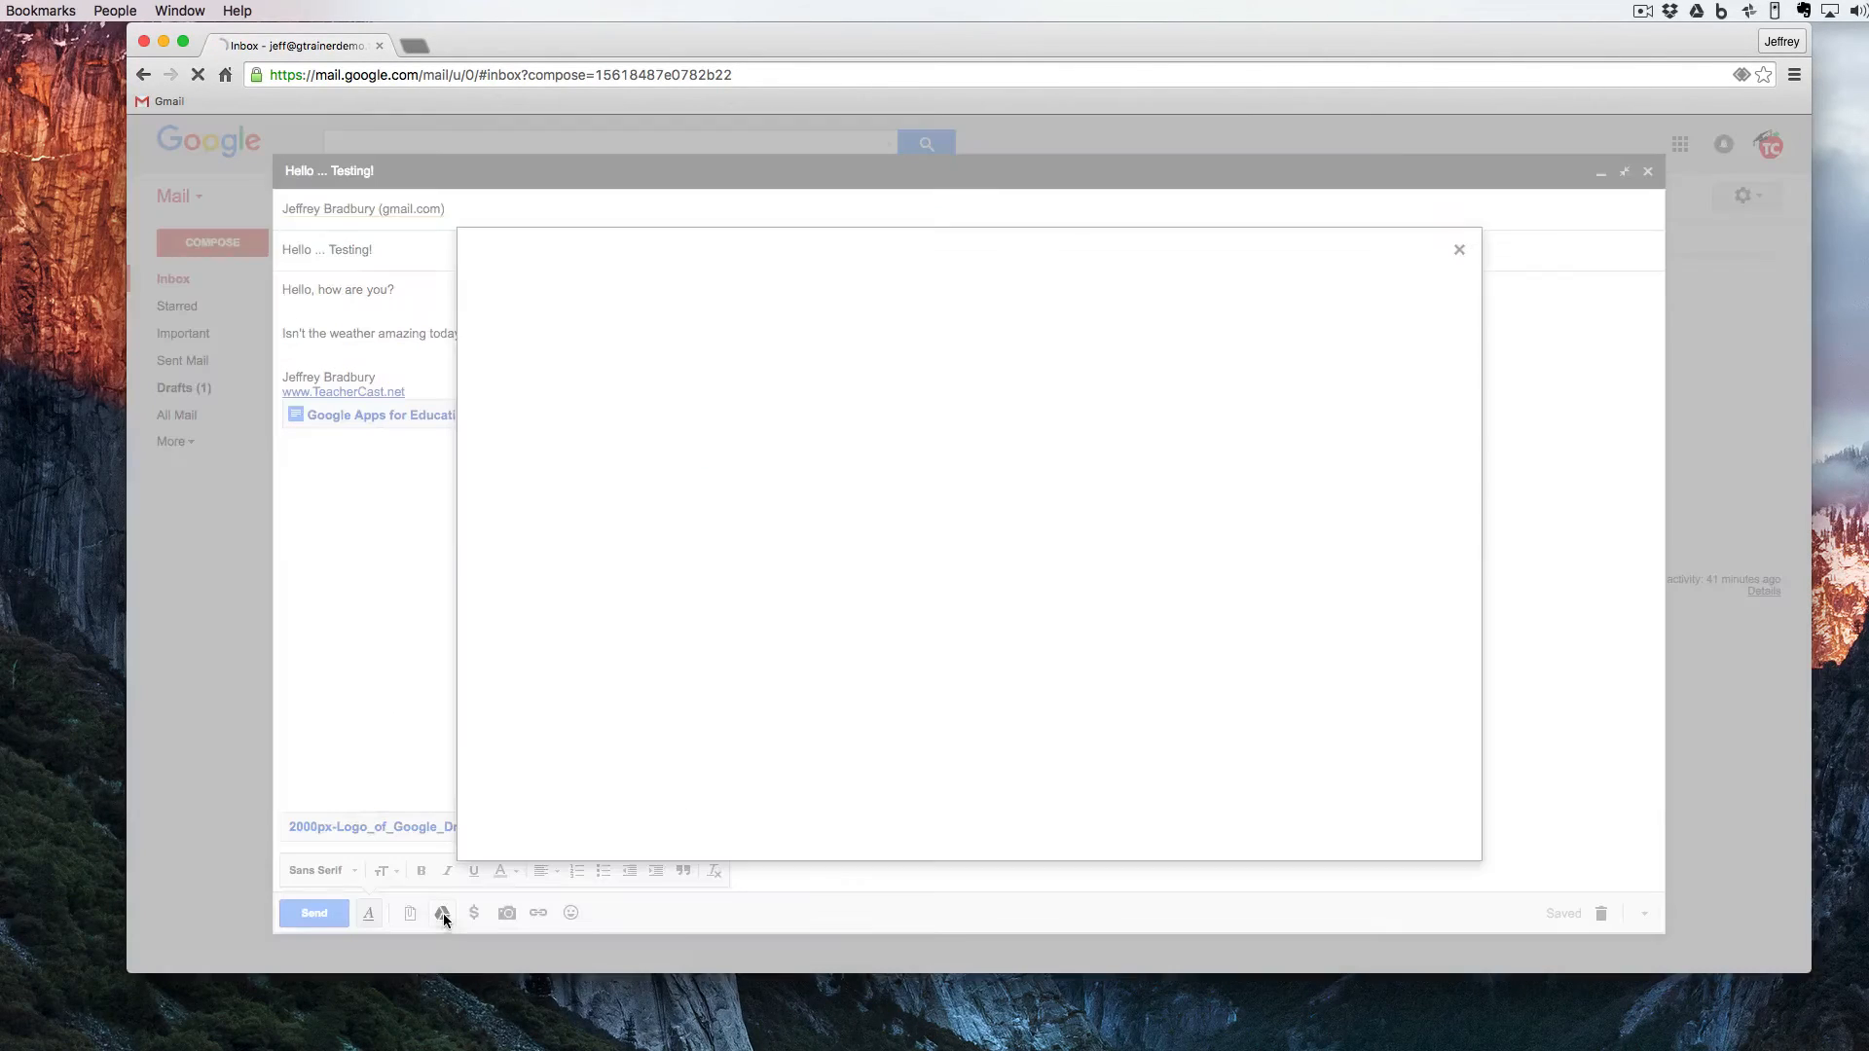
click(716, 444)
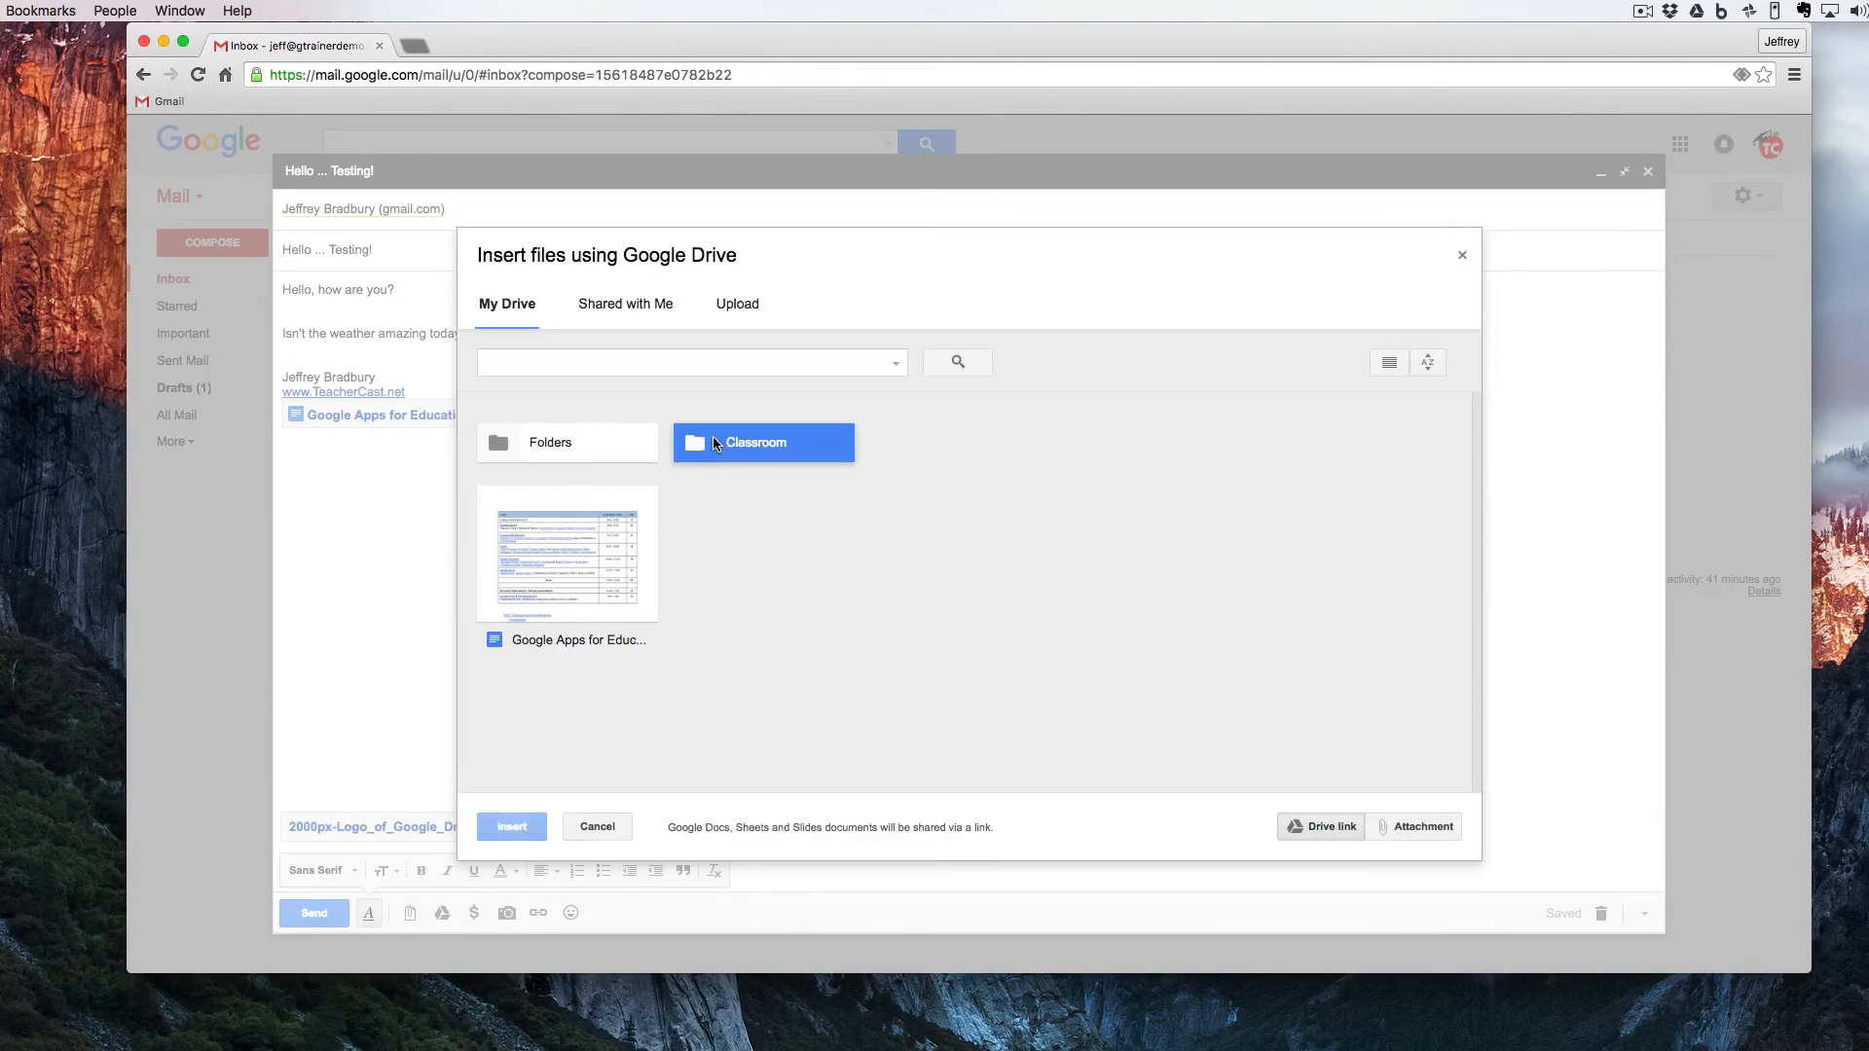
double_click(606, 523)
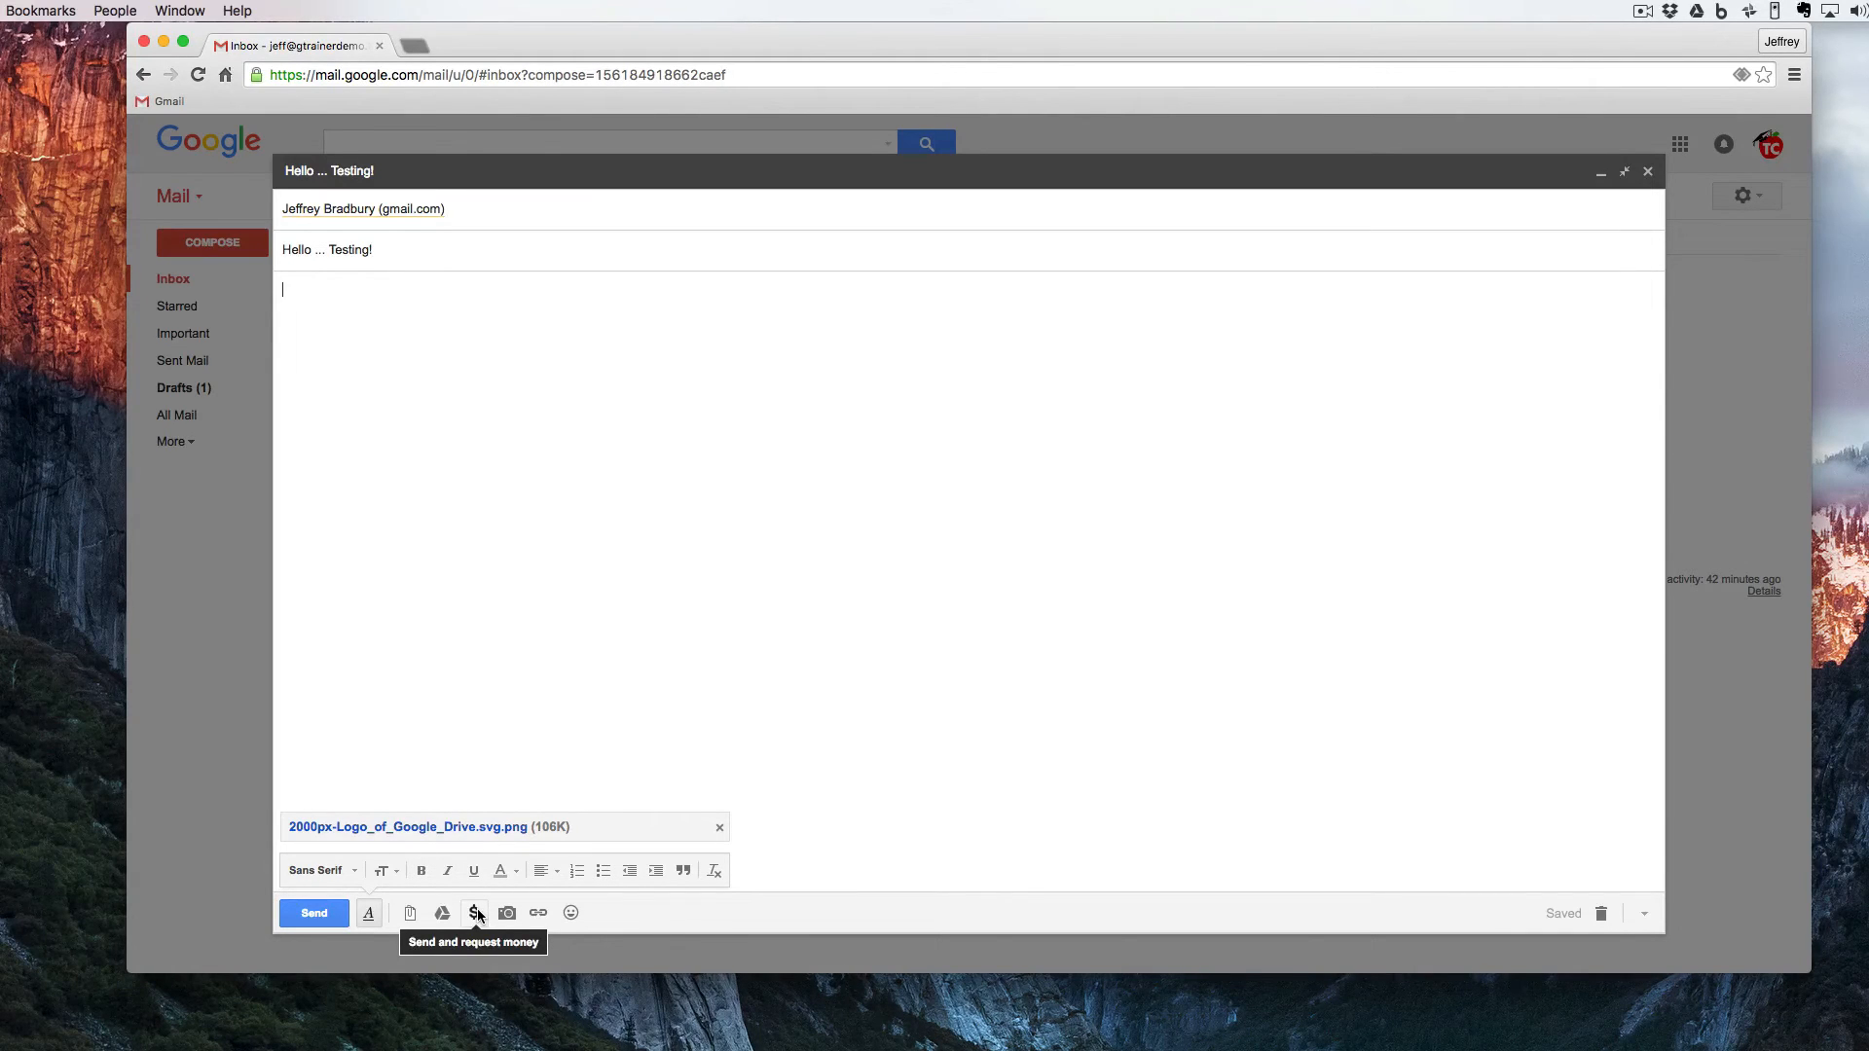
- Look at the Google Wallet money option and the photo upload dialog, closing each without adding anything to the message
click(476, 912)
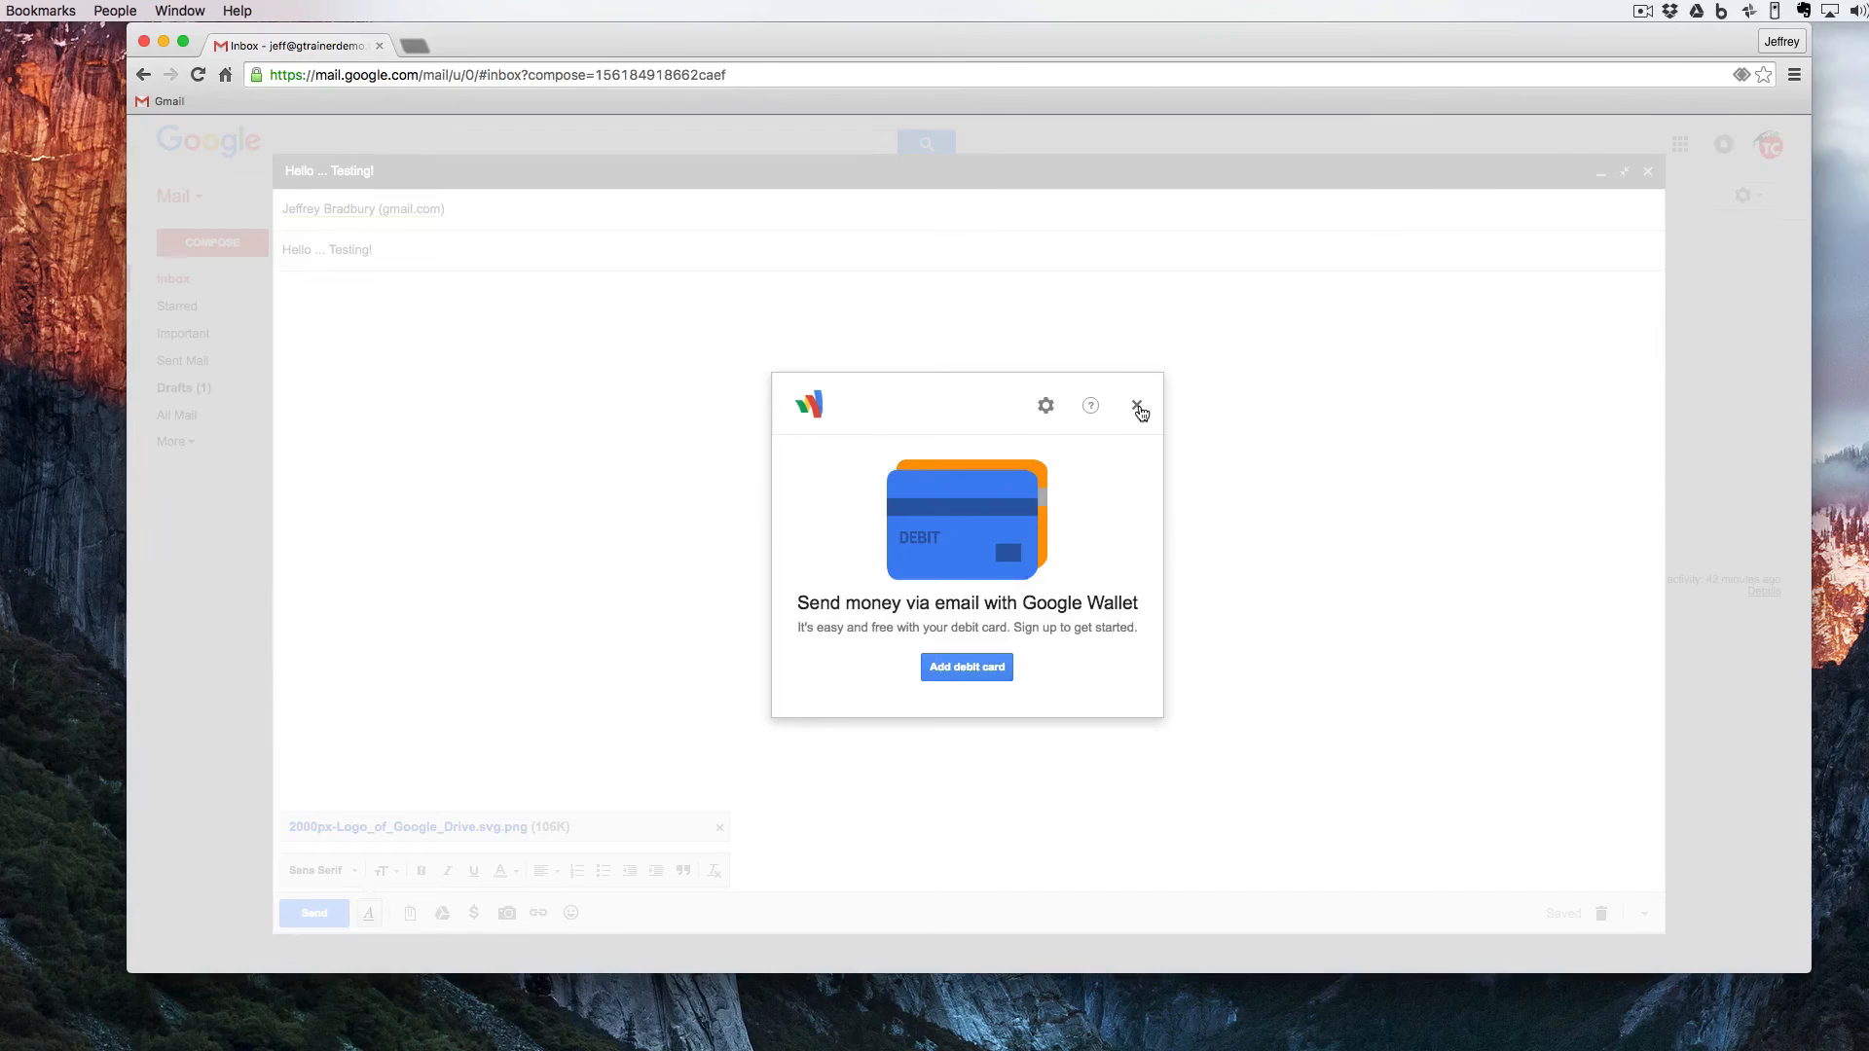
click(1138, 407)
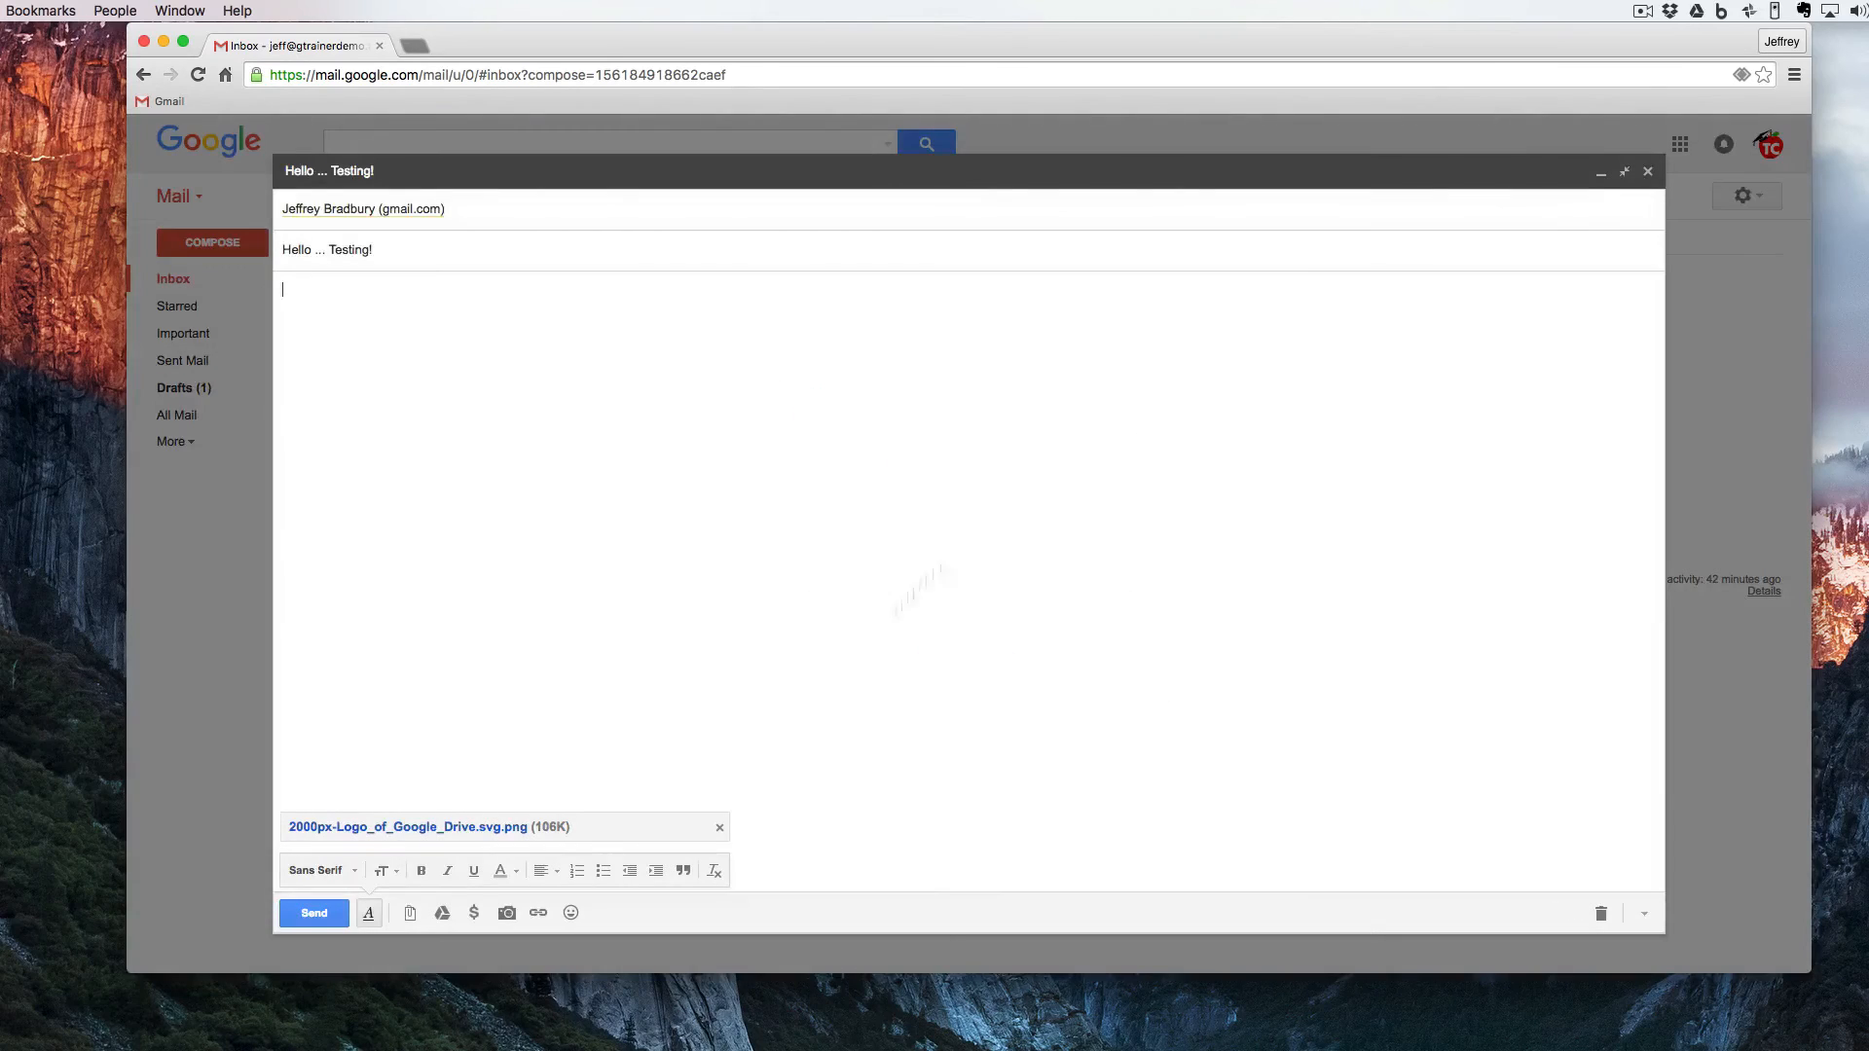
click(509, 913)
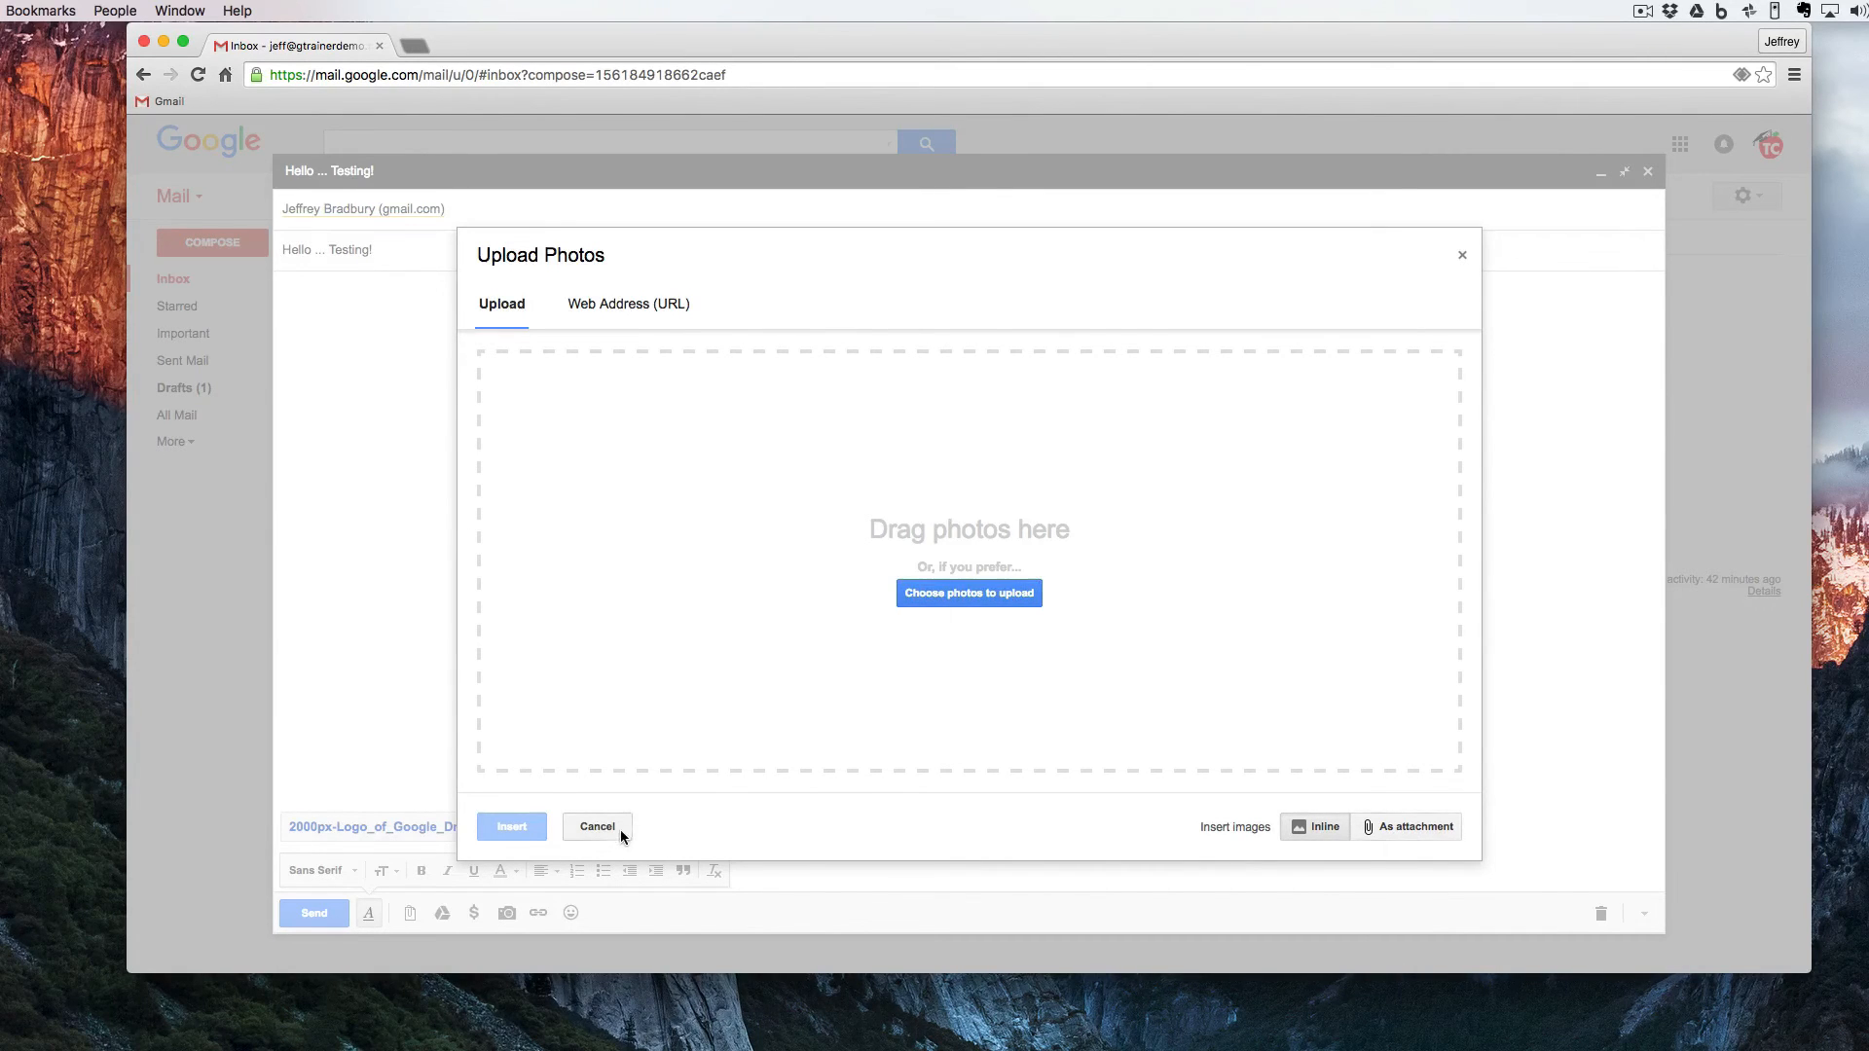
click(415, 476)
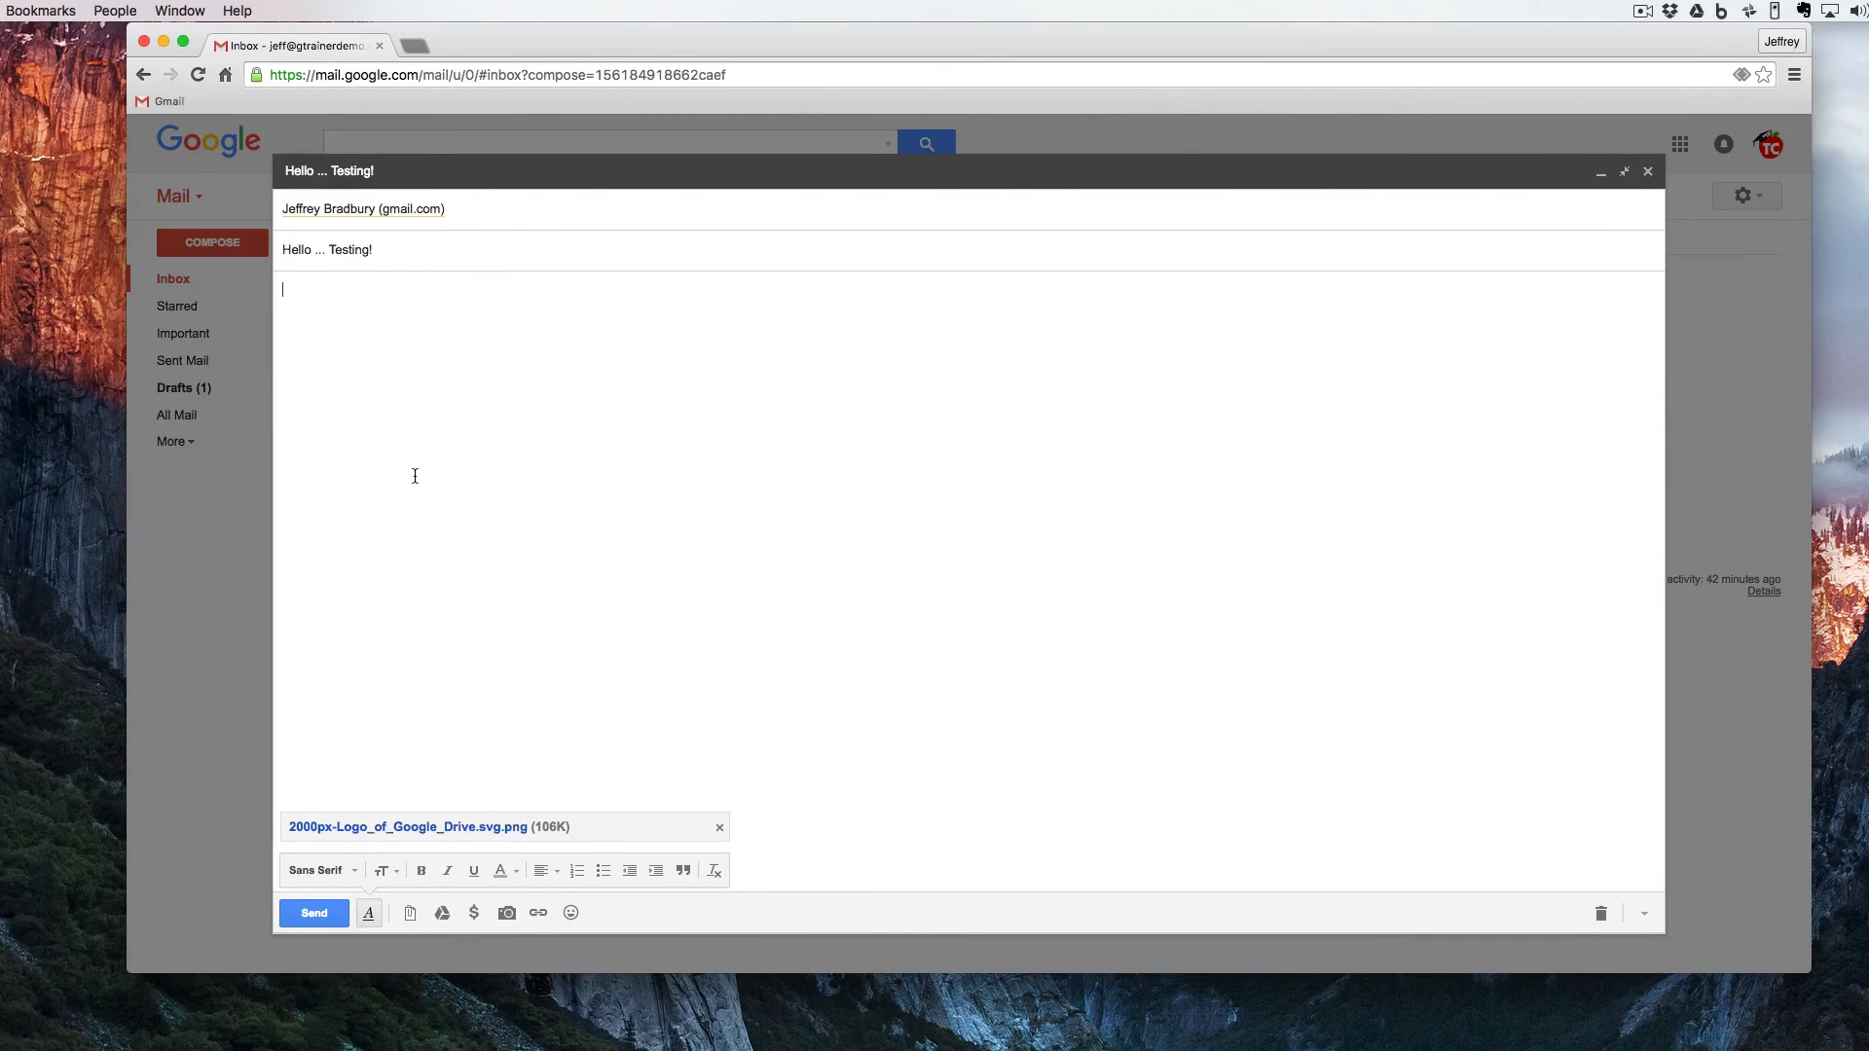
text(Click Here for More)
key(super+shift+Left)
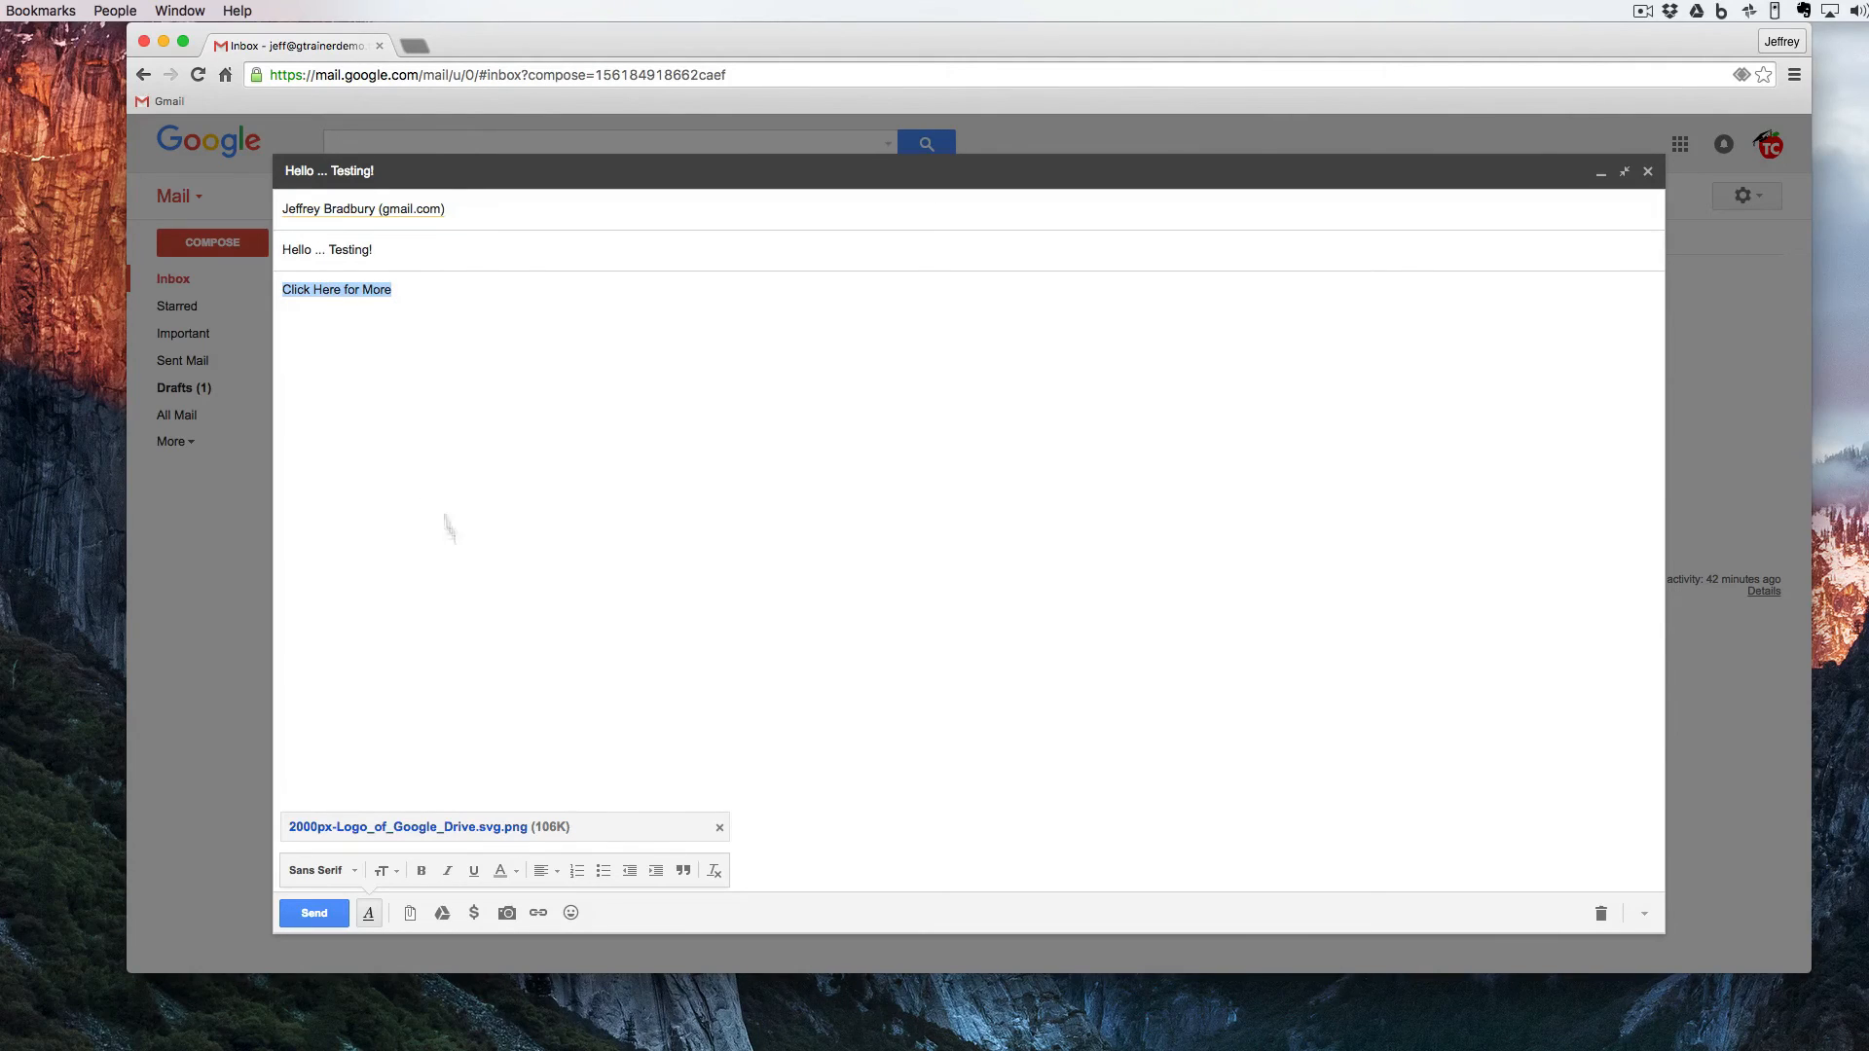
click(536, 915)
click(678, 575)
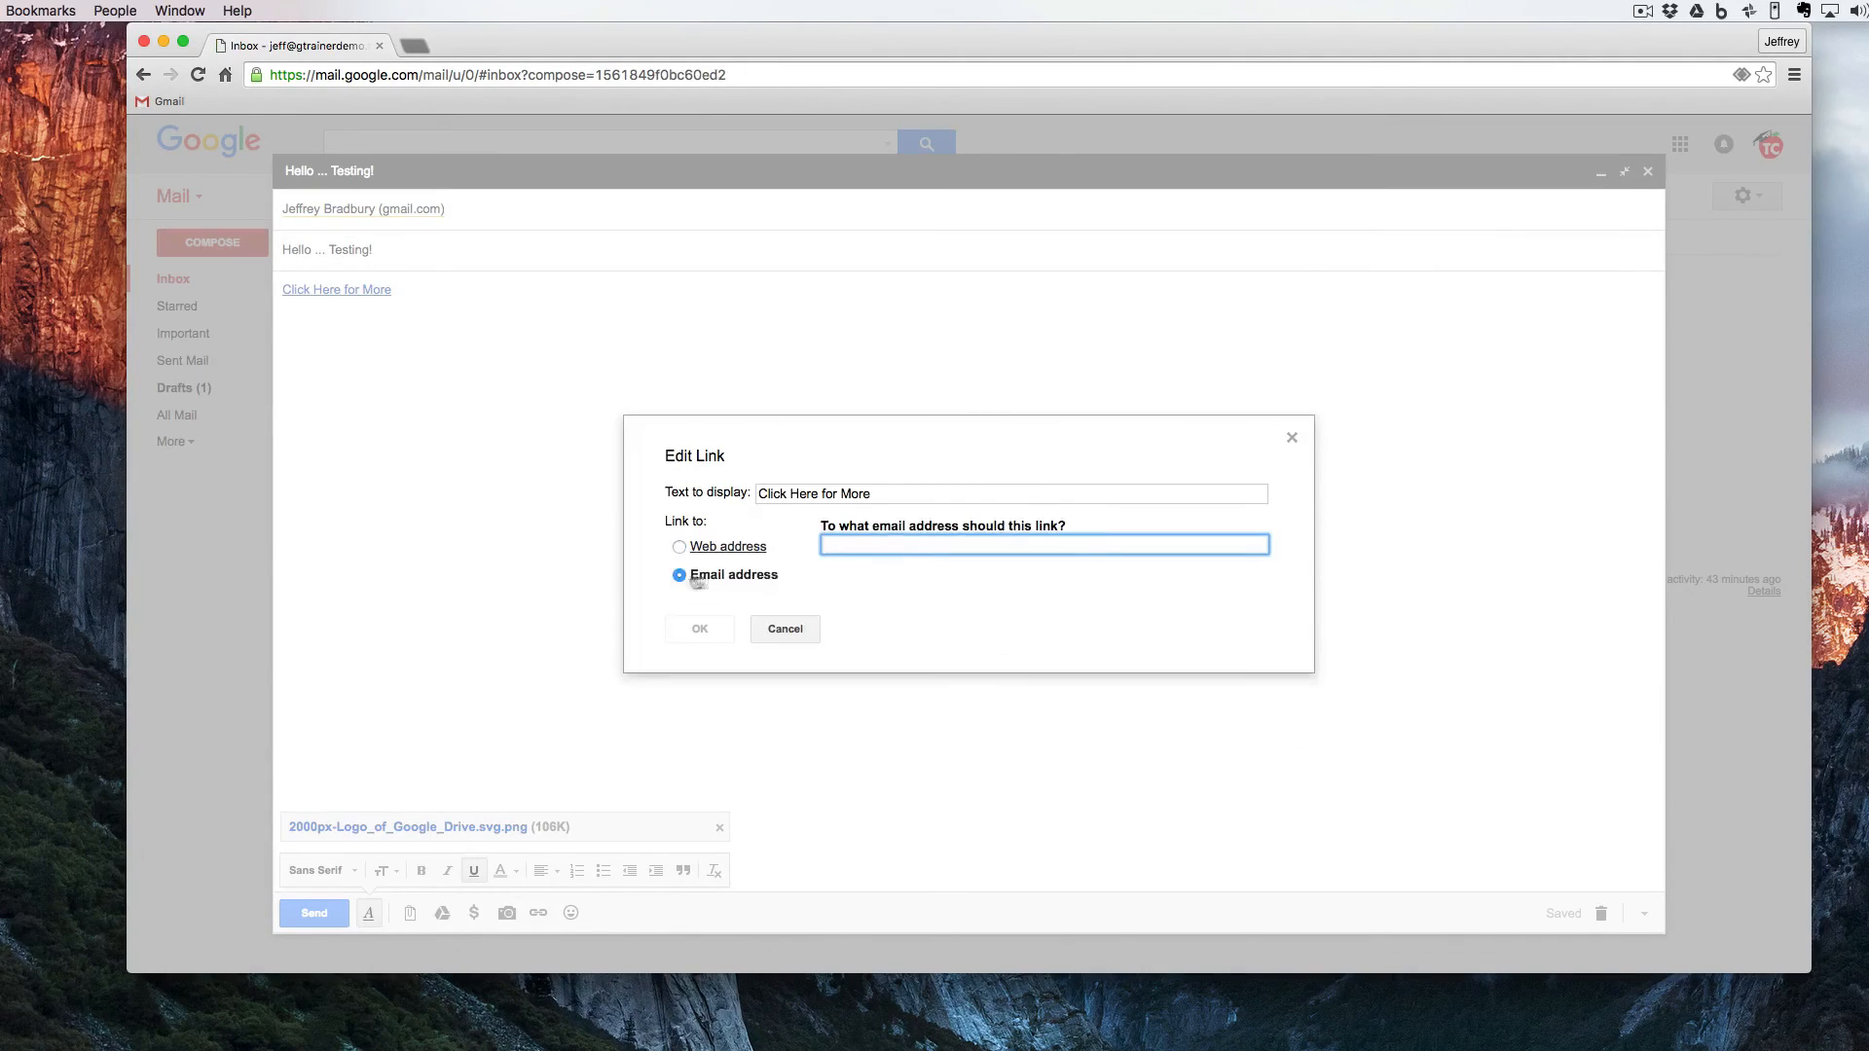
click(759, 557)
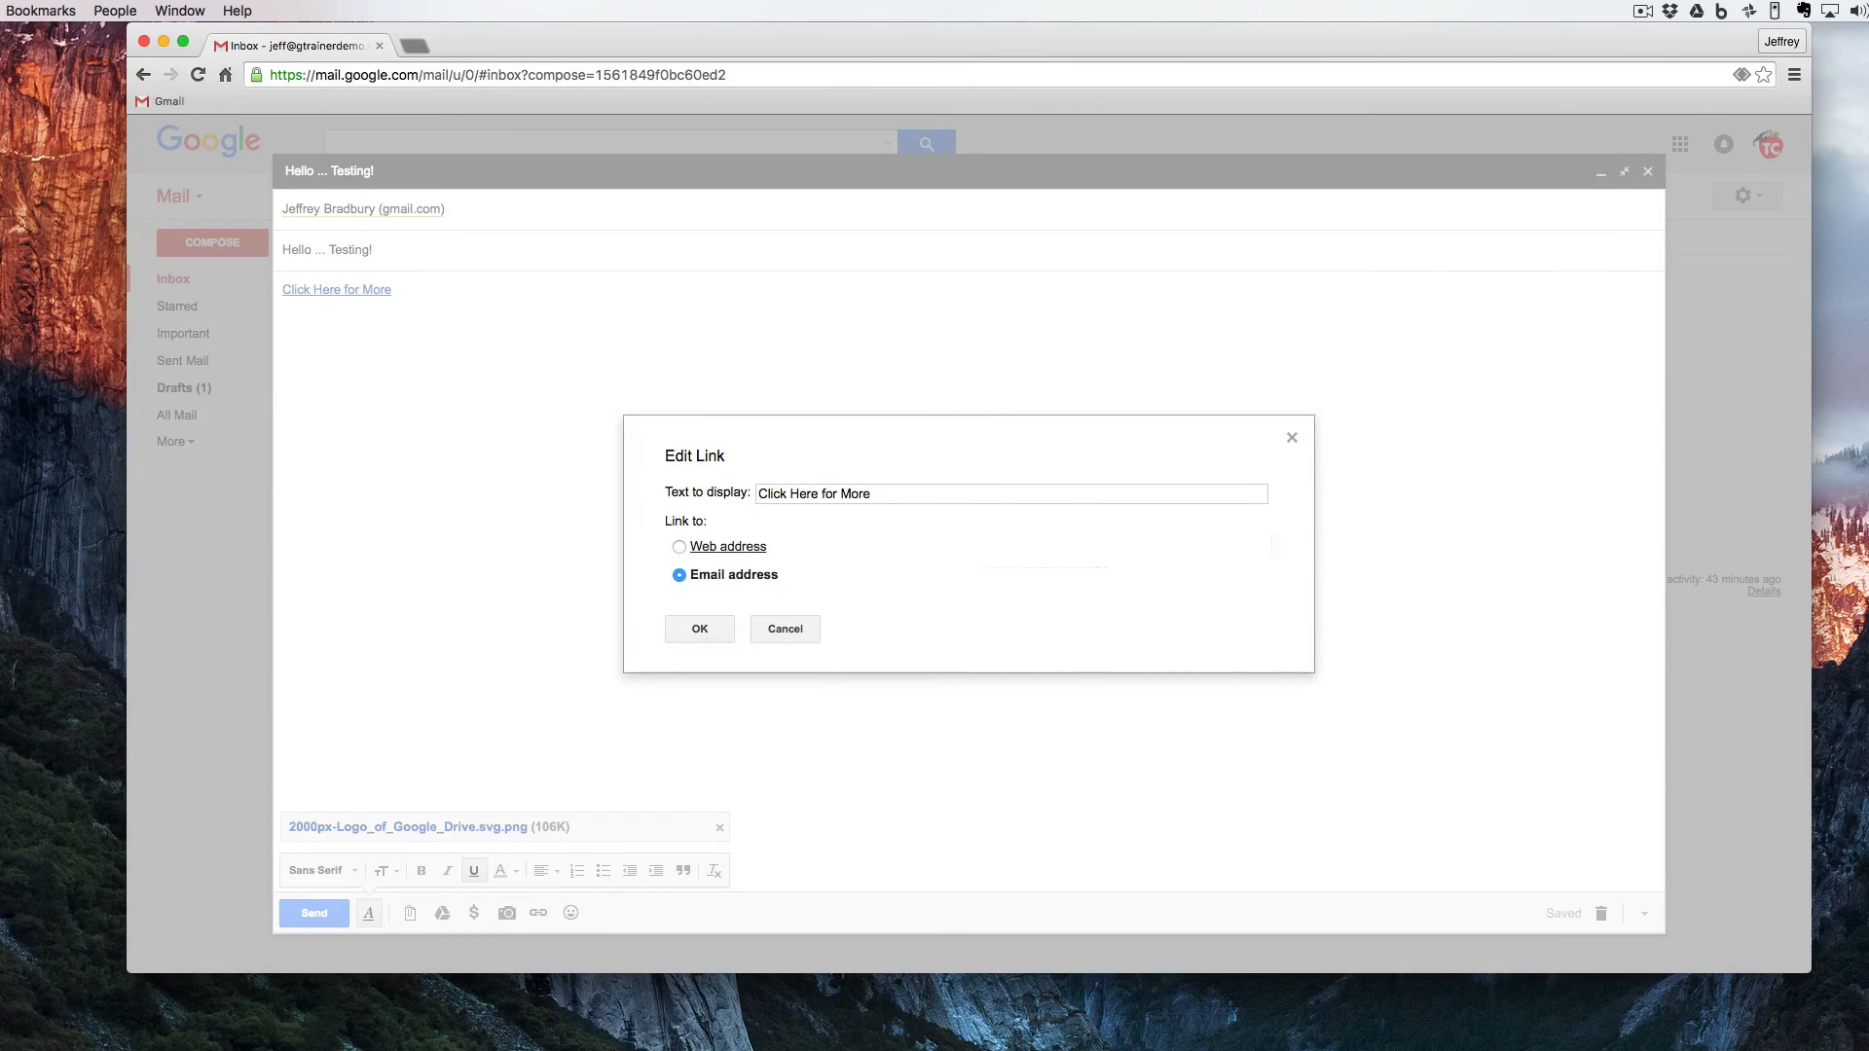
click(679, 546)
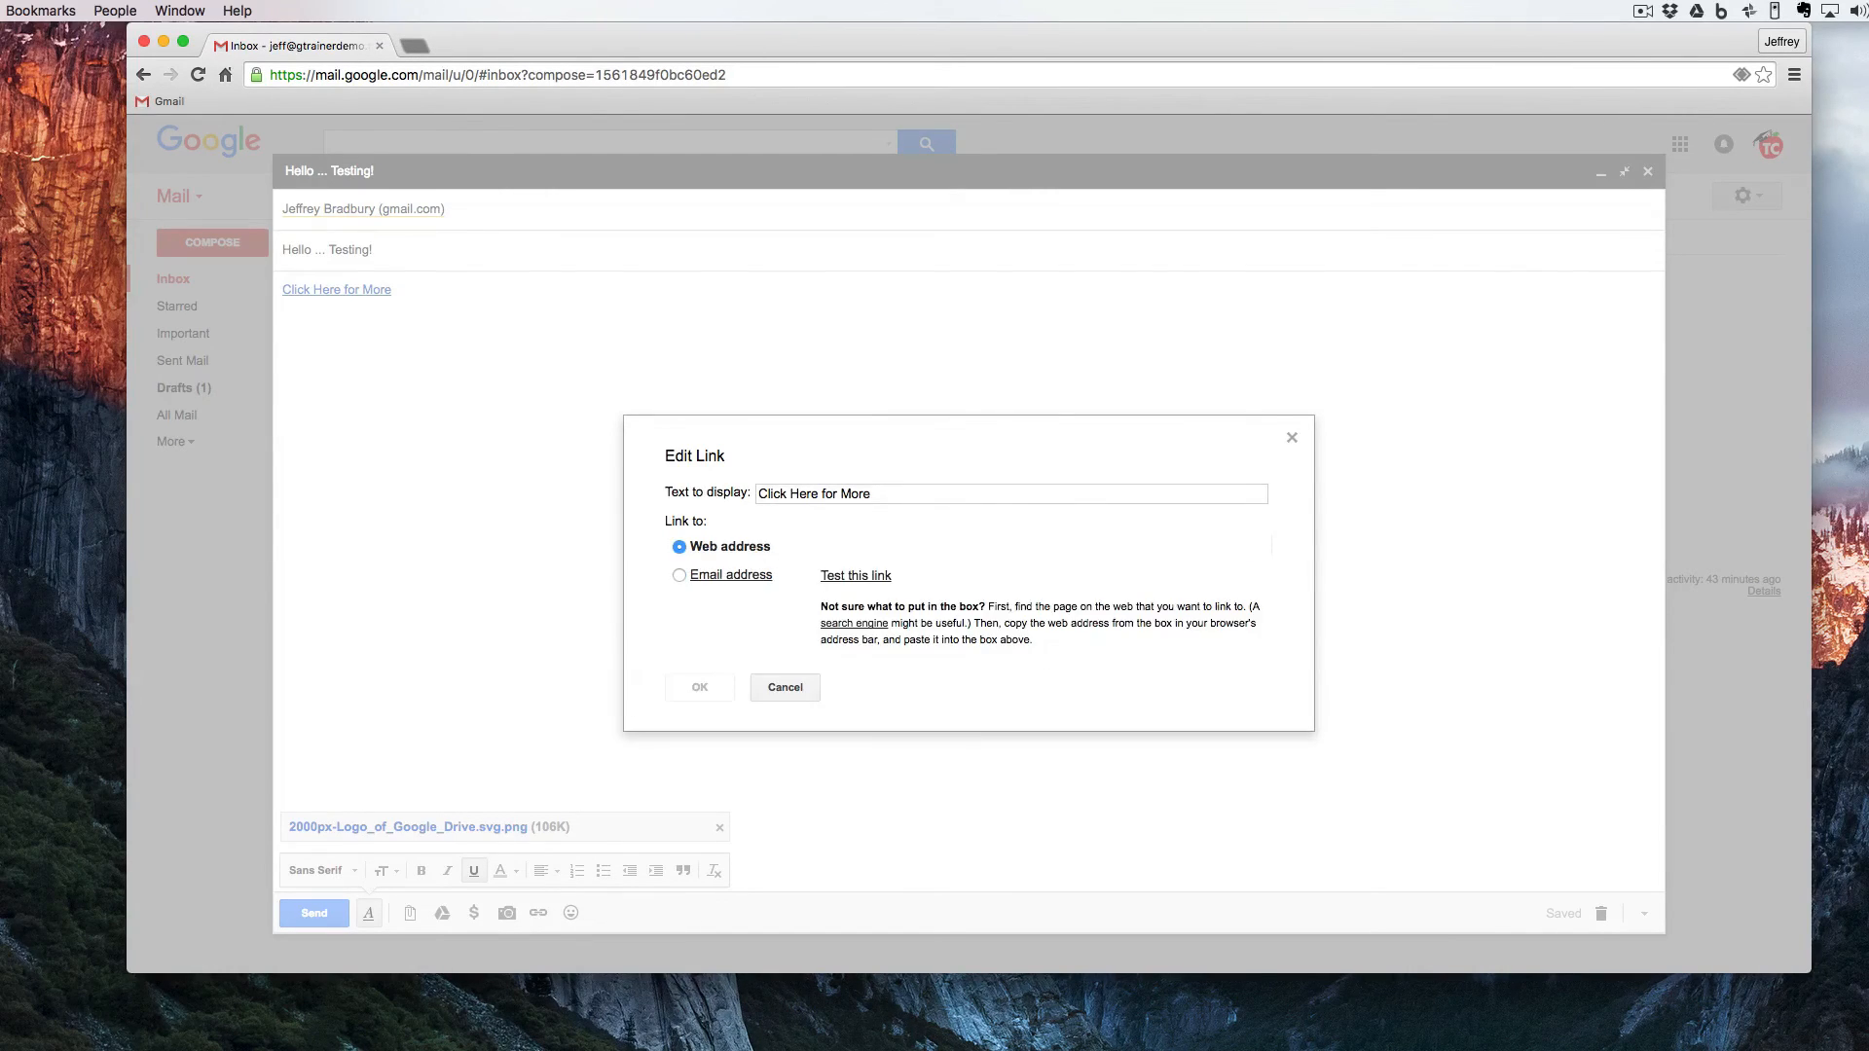
click(699, 684)
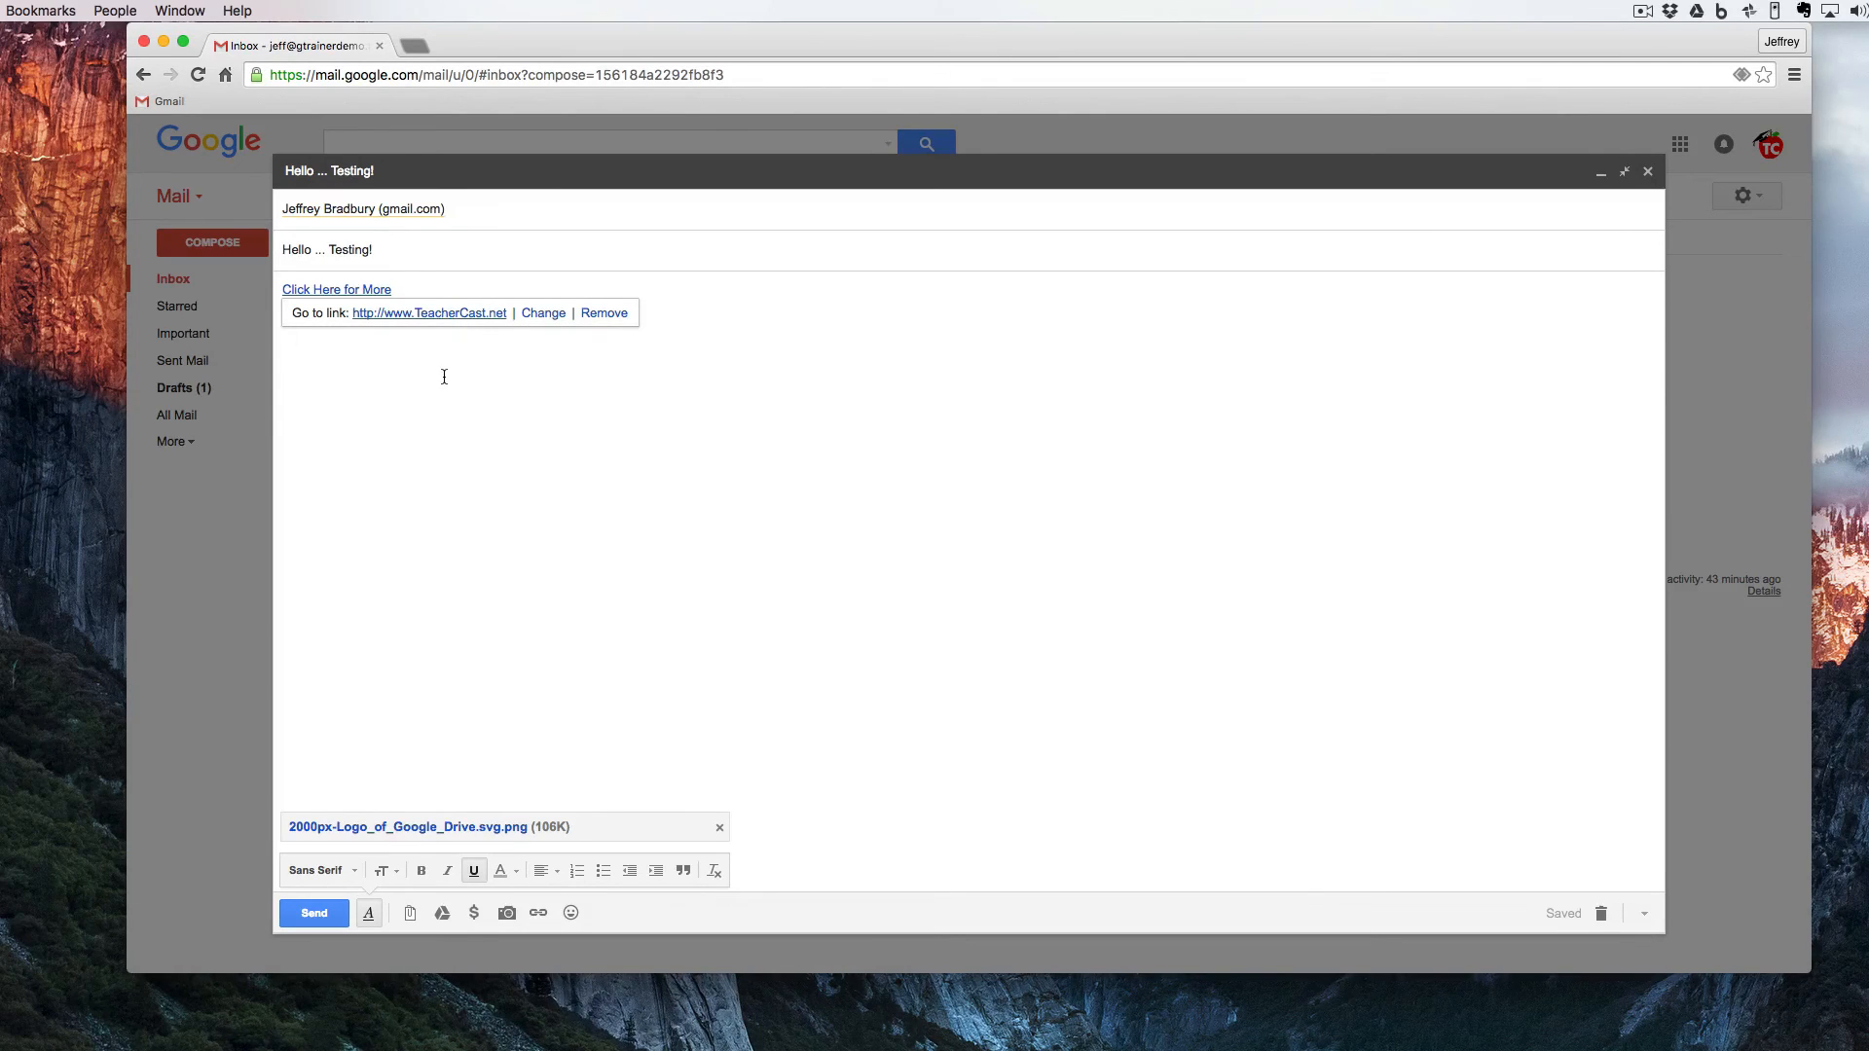
- Insert a globe emoticon directly after the "Click Here for More" link
click(571, 913)
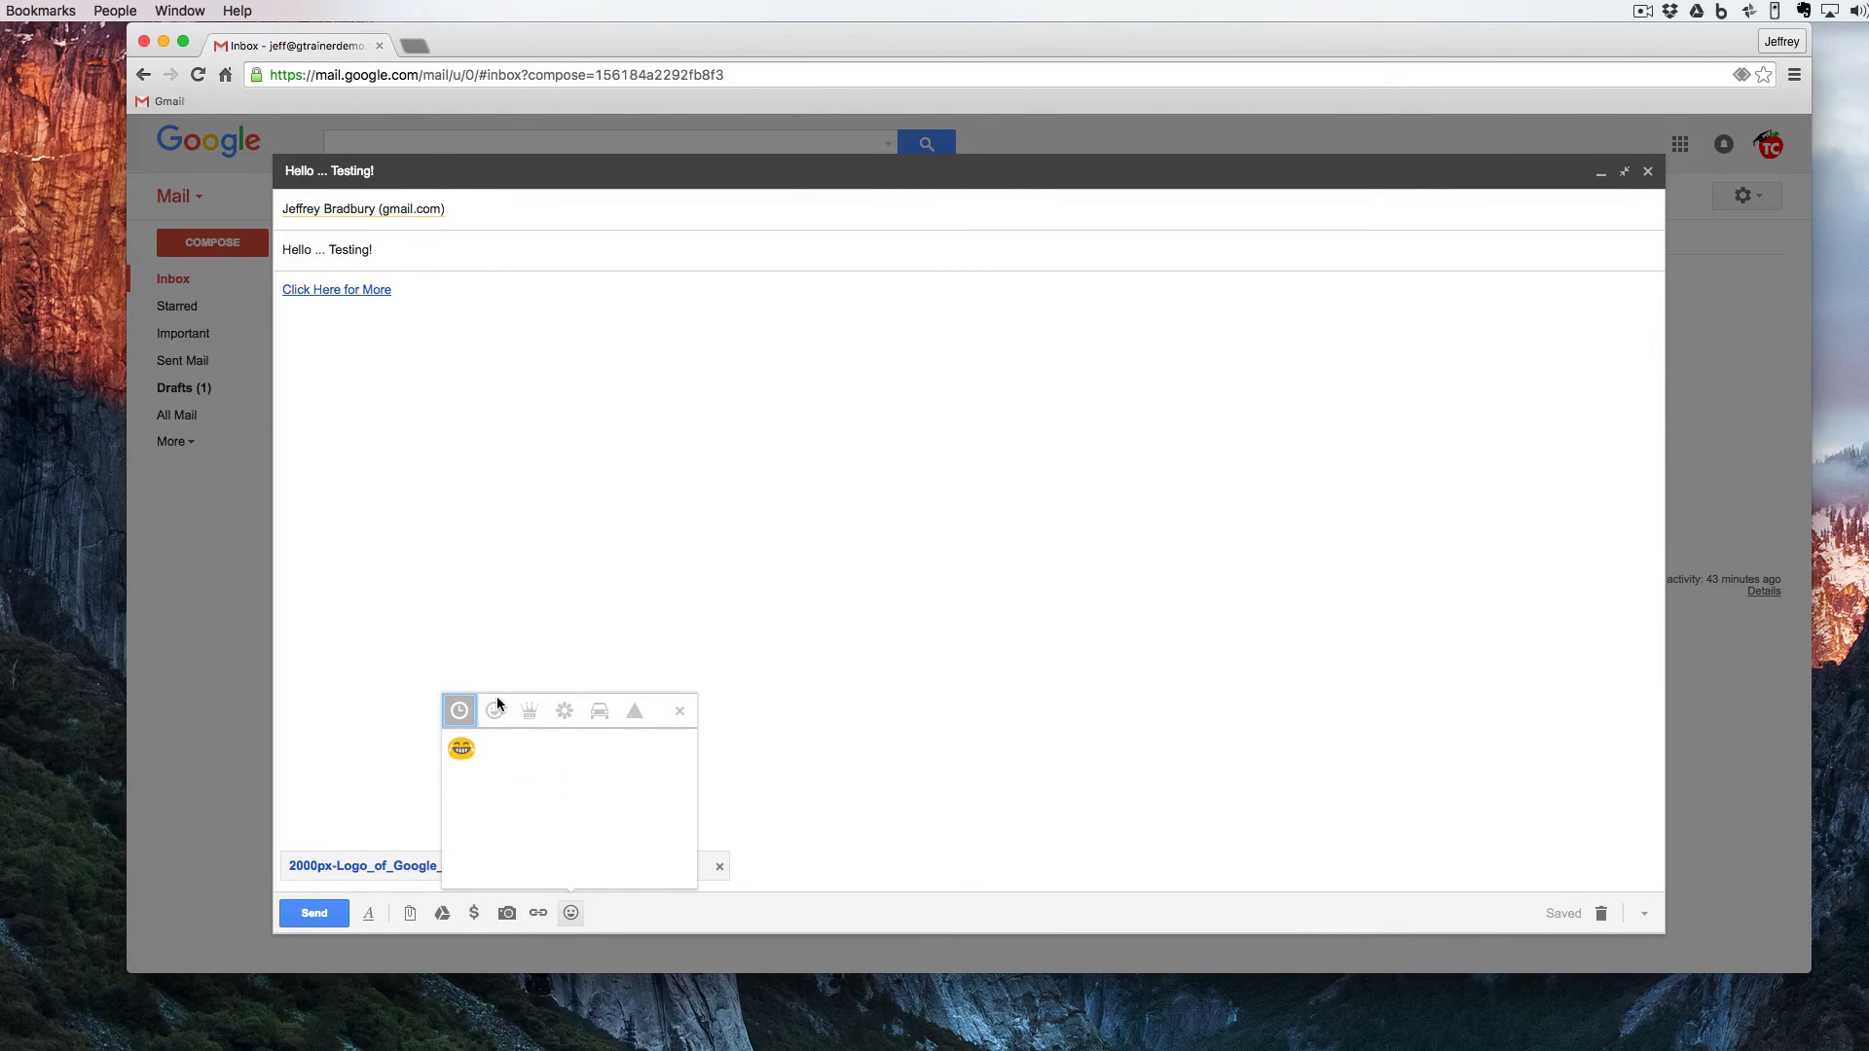
click(529, 710)
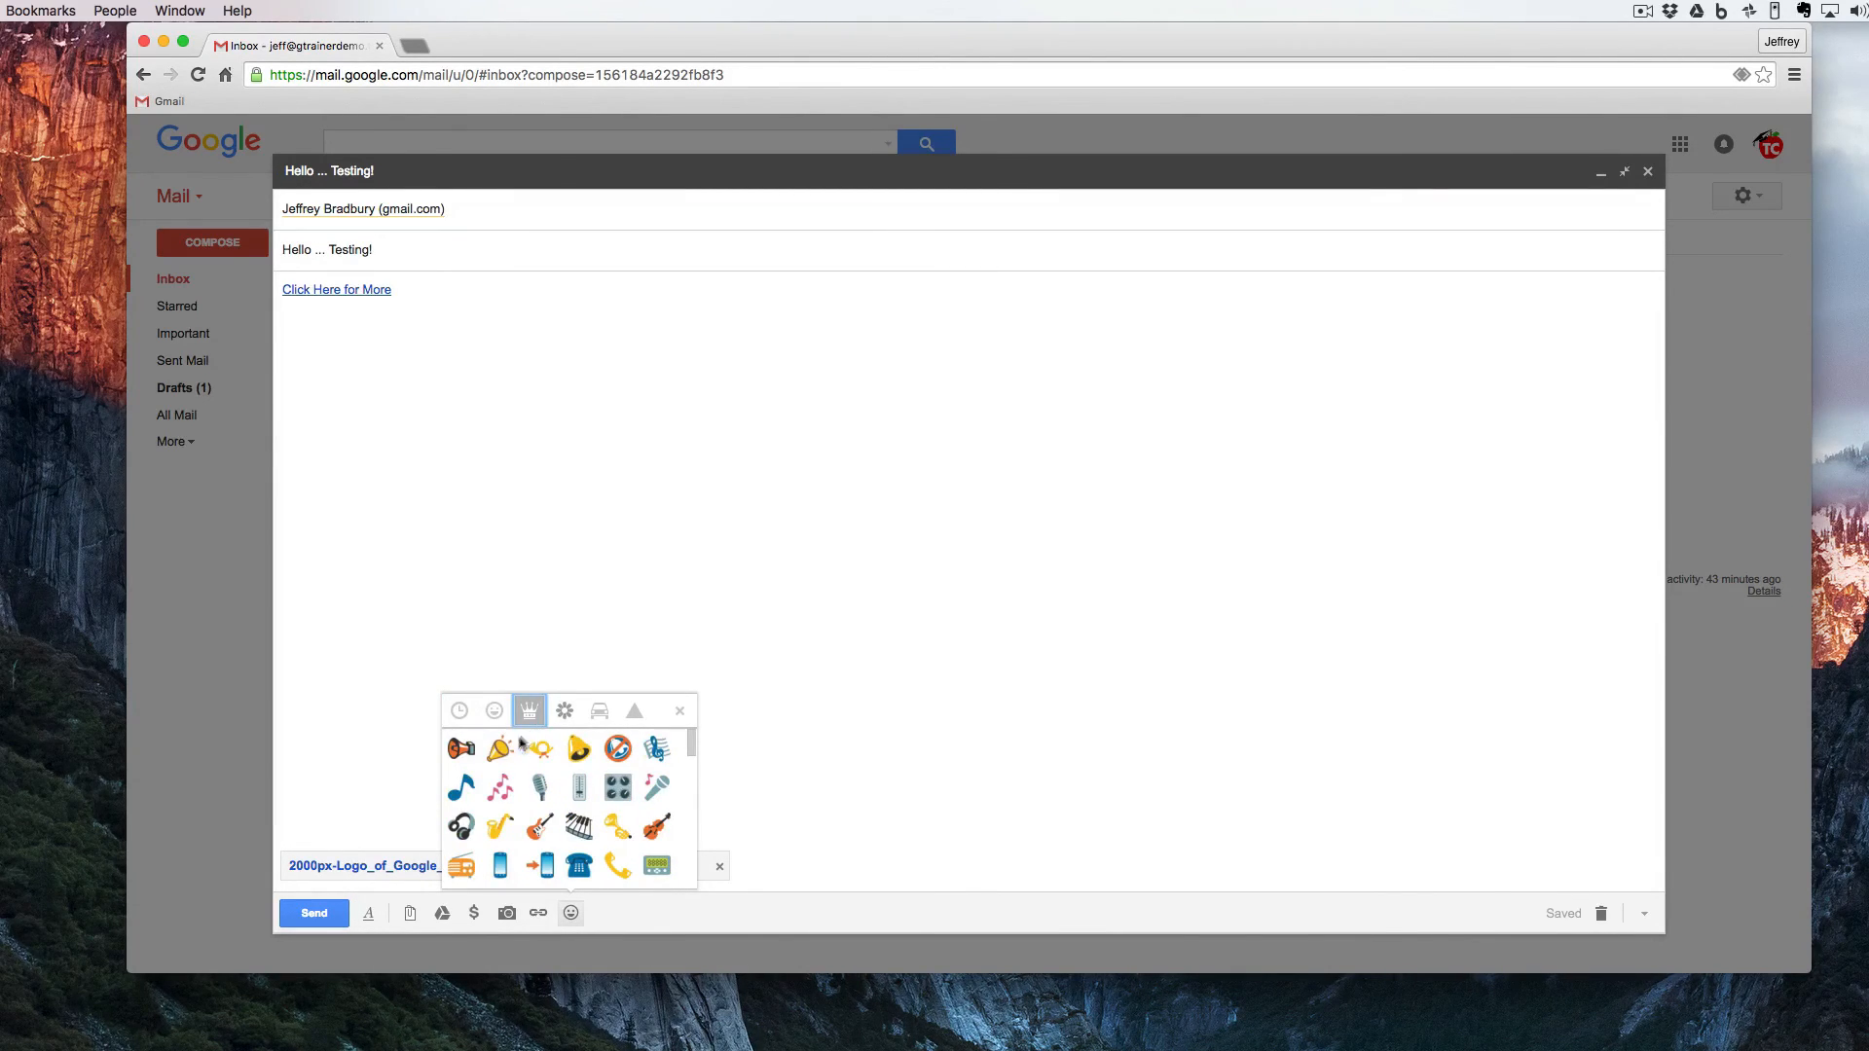
click(565, 712)
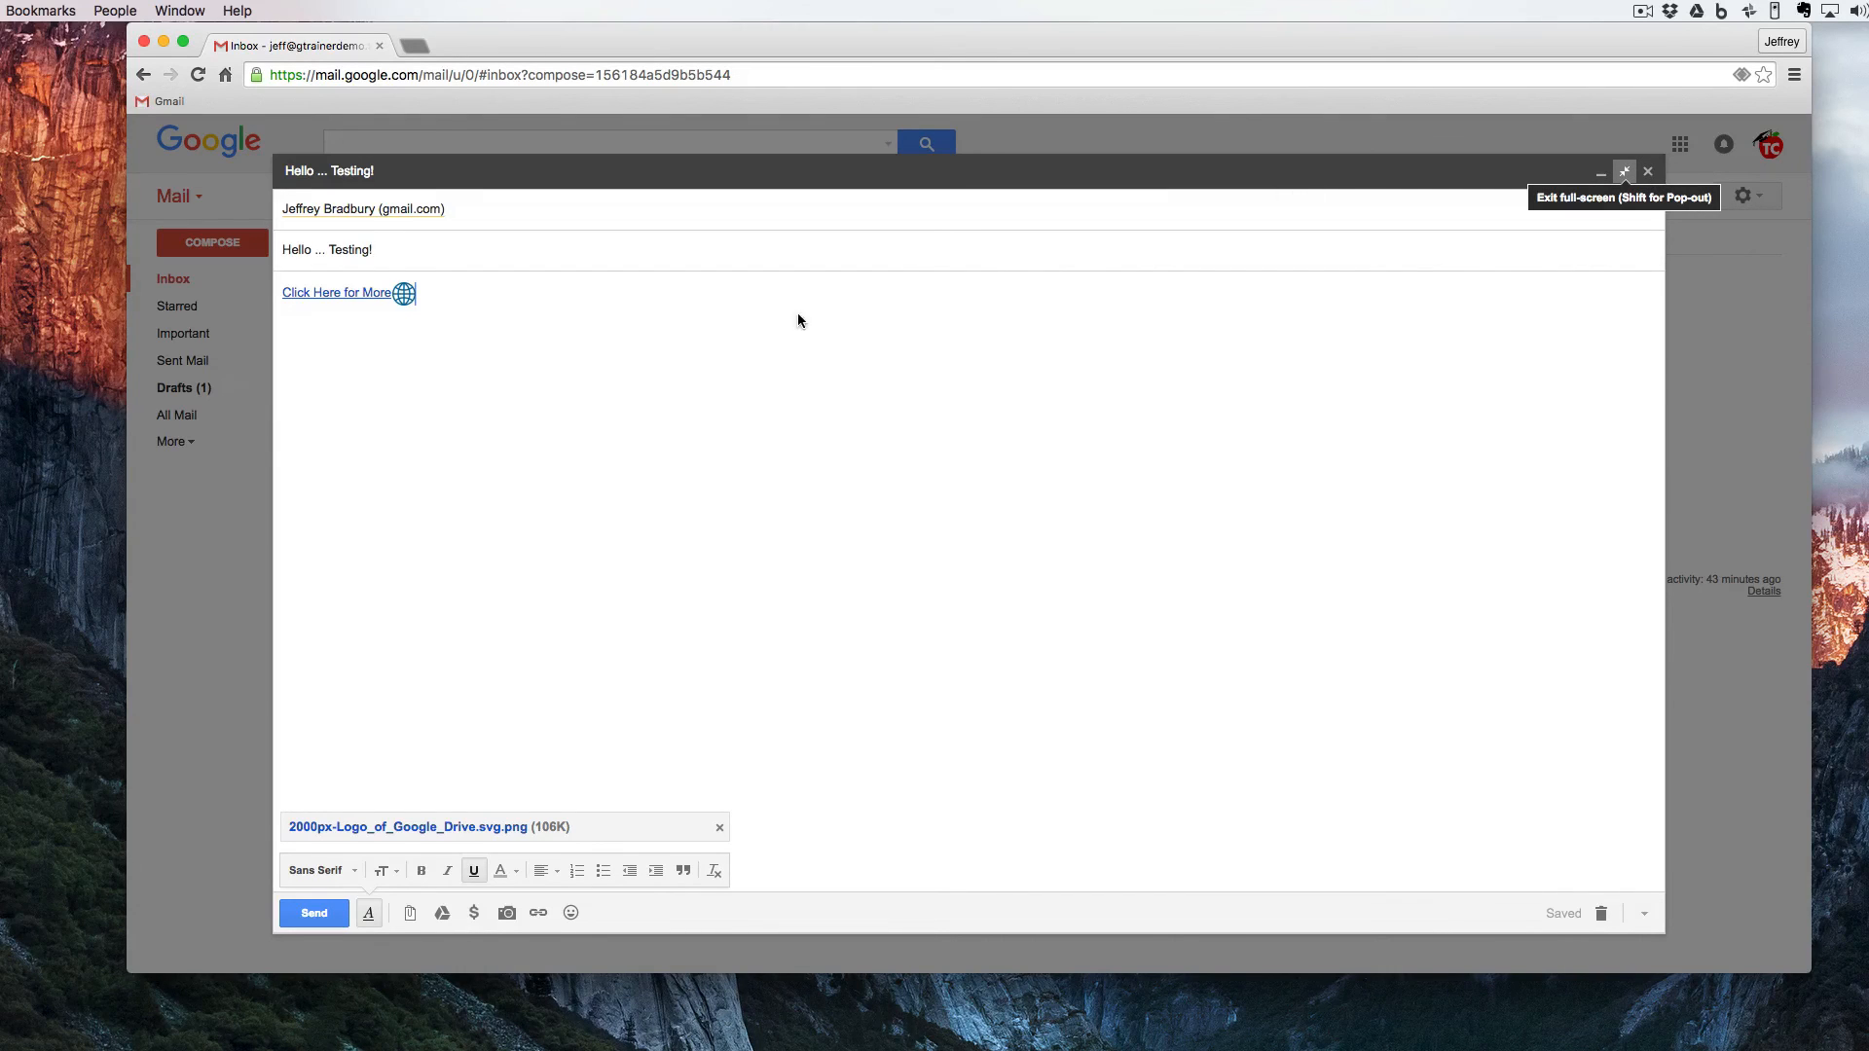
- Reopen the "Hello ... Testing!" message from the Drafts folder and reduce its compose window from full-screen to the small size
click(183, 387)
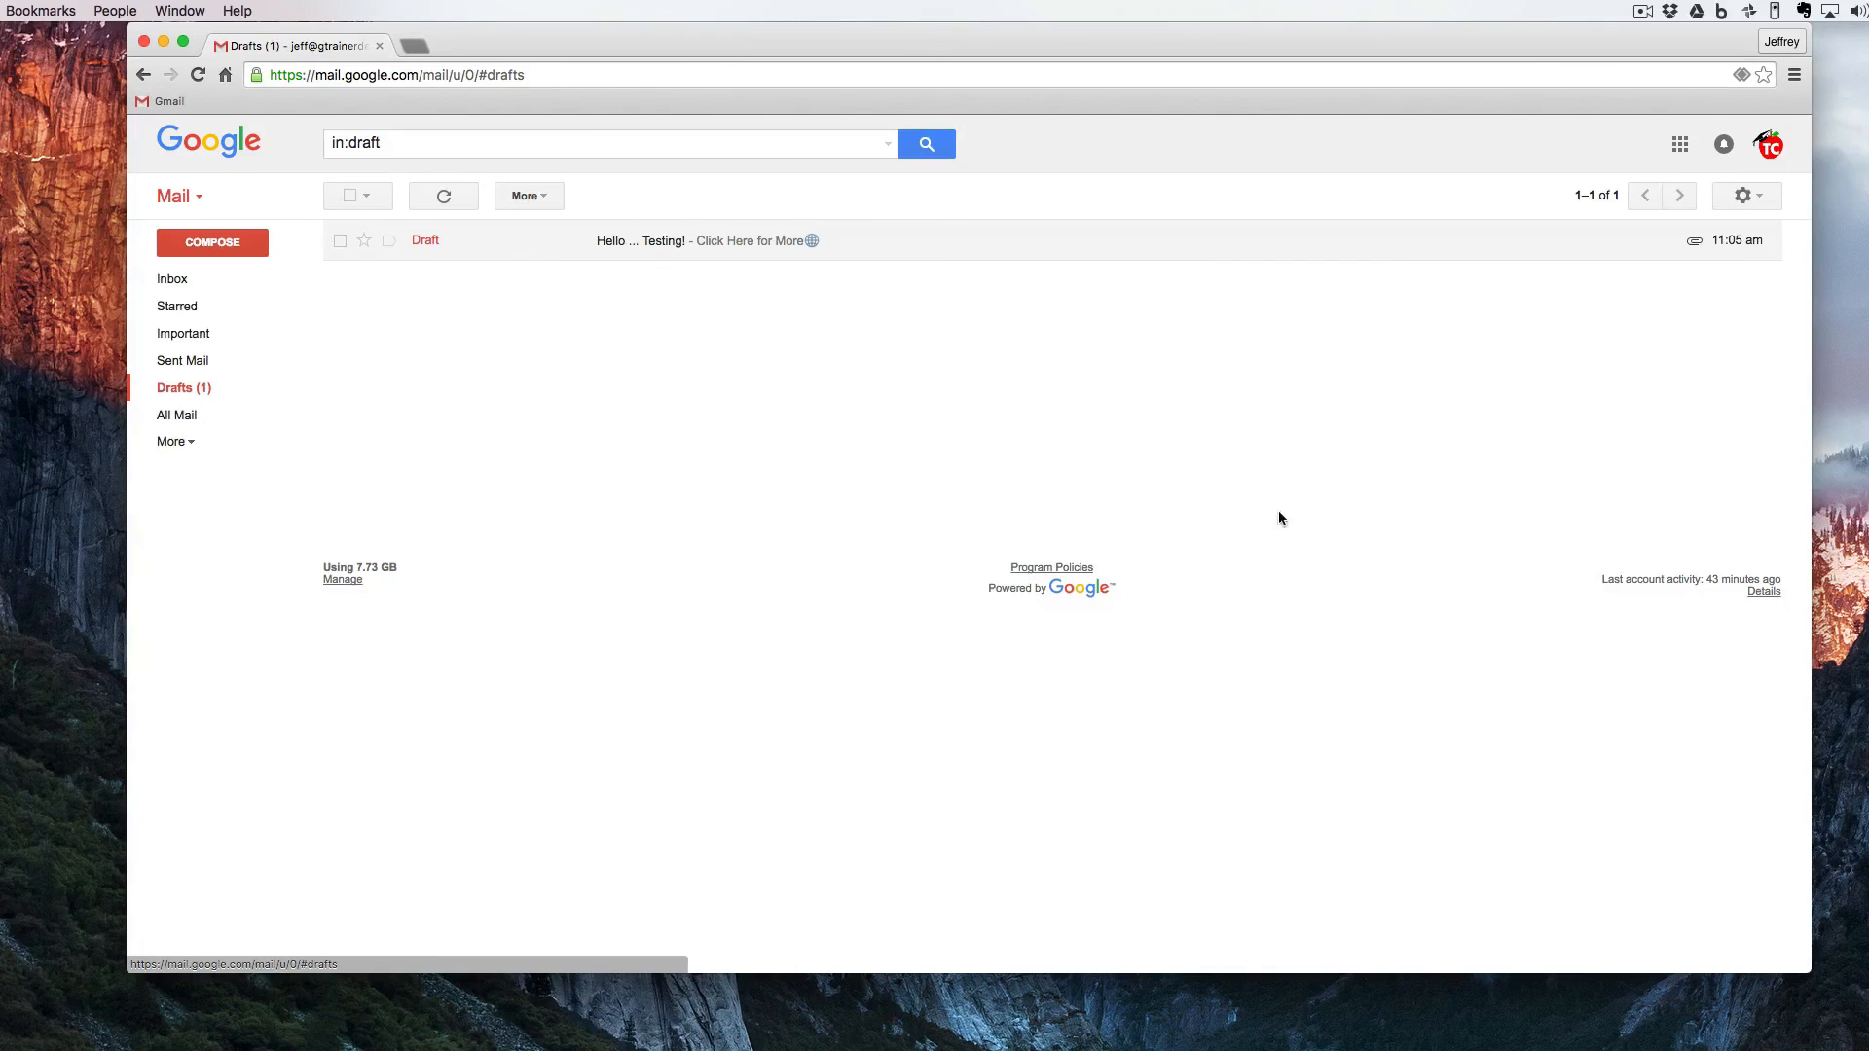
click(1749, 406)
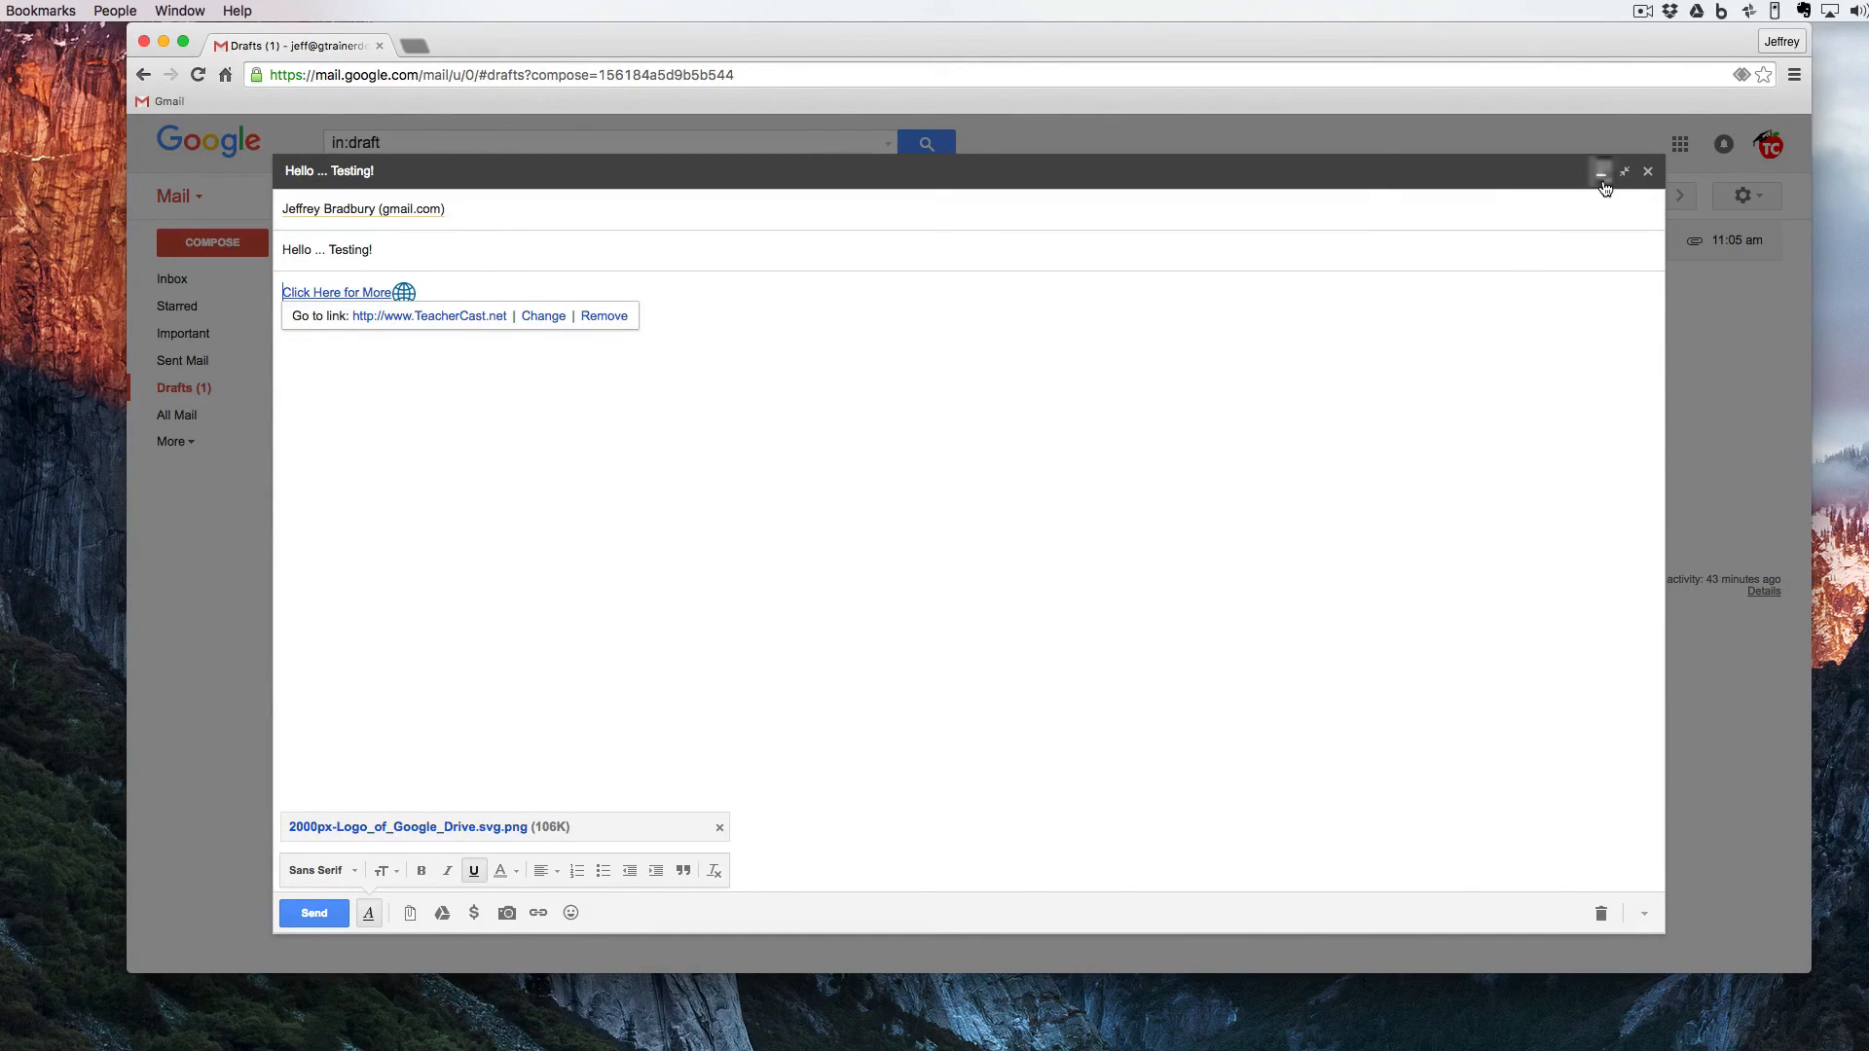
click(1752, 895)
click(1748, 956)
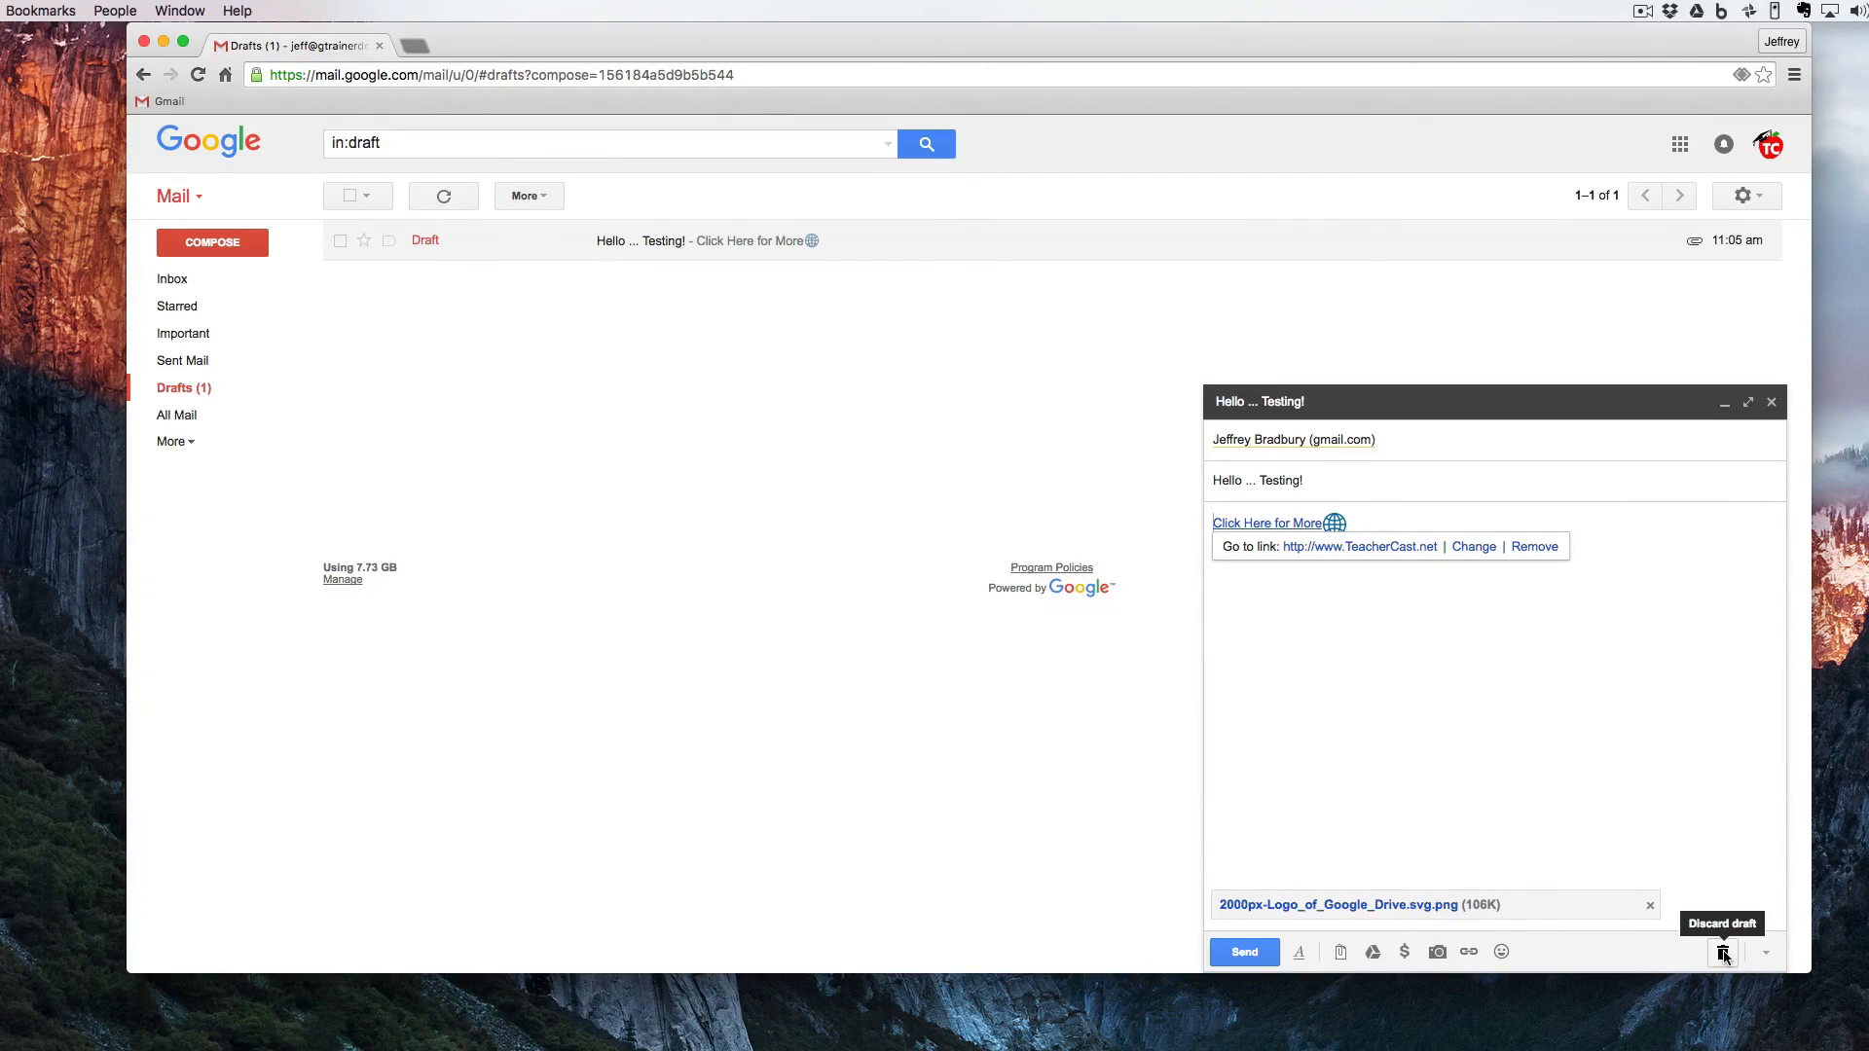
- Create a new label from the draft's label options, named with the account owner's first name
click(1723, 954)
click(1766, 953)
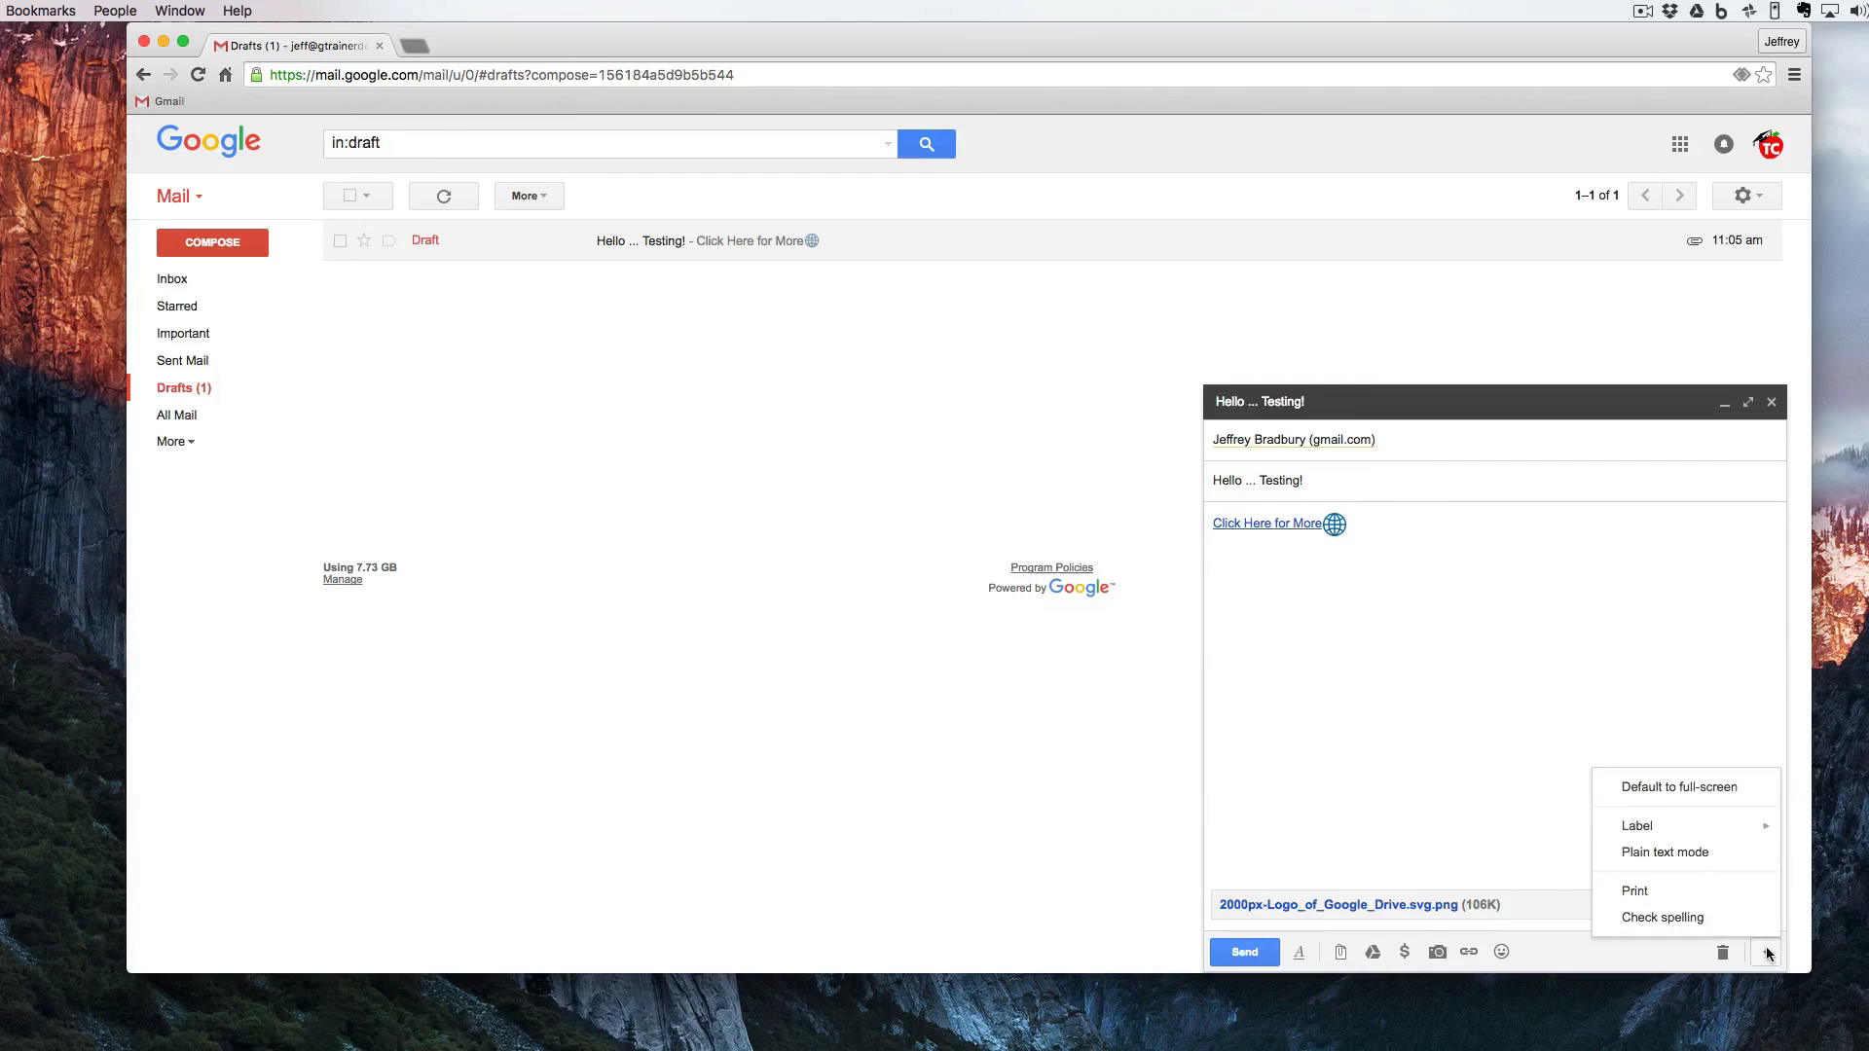
mouse_move(1668, 830)
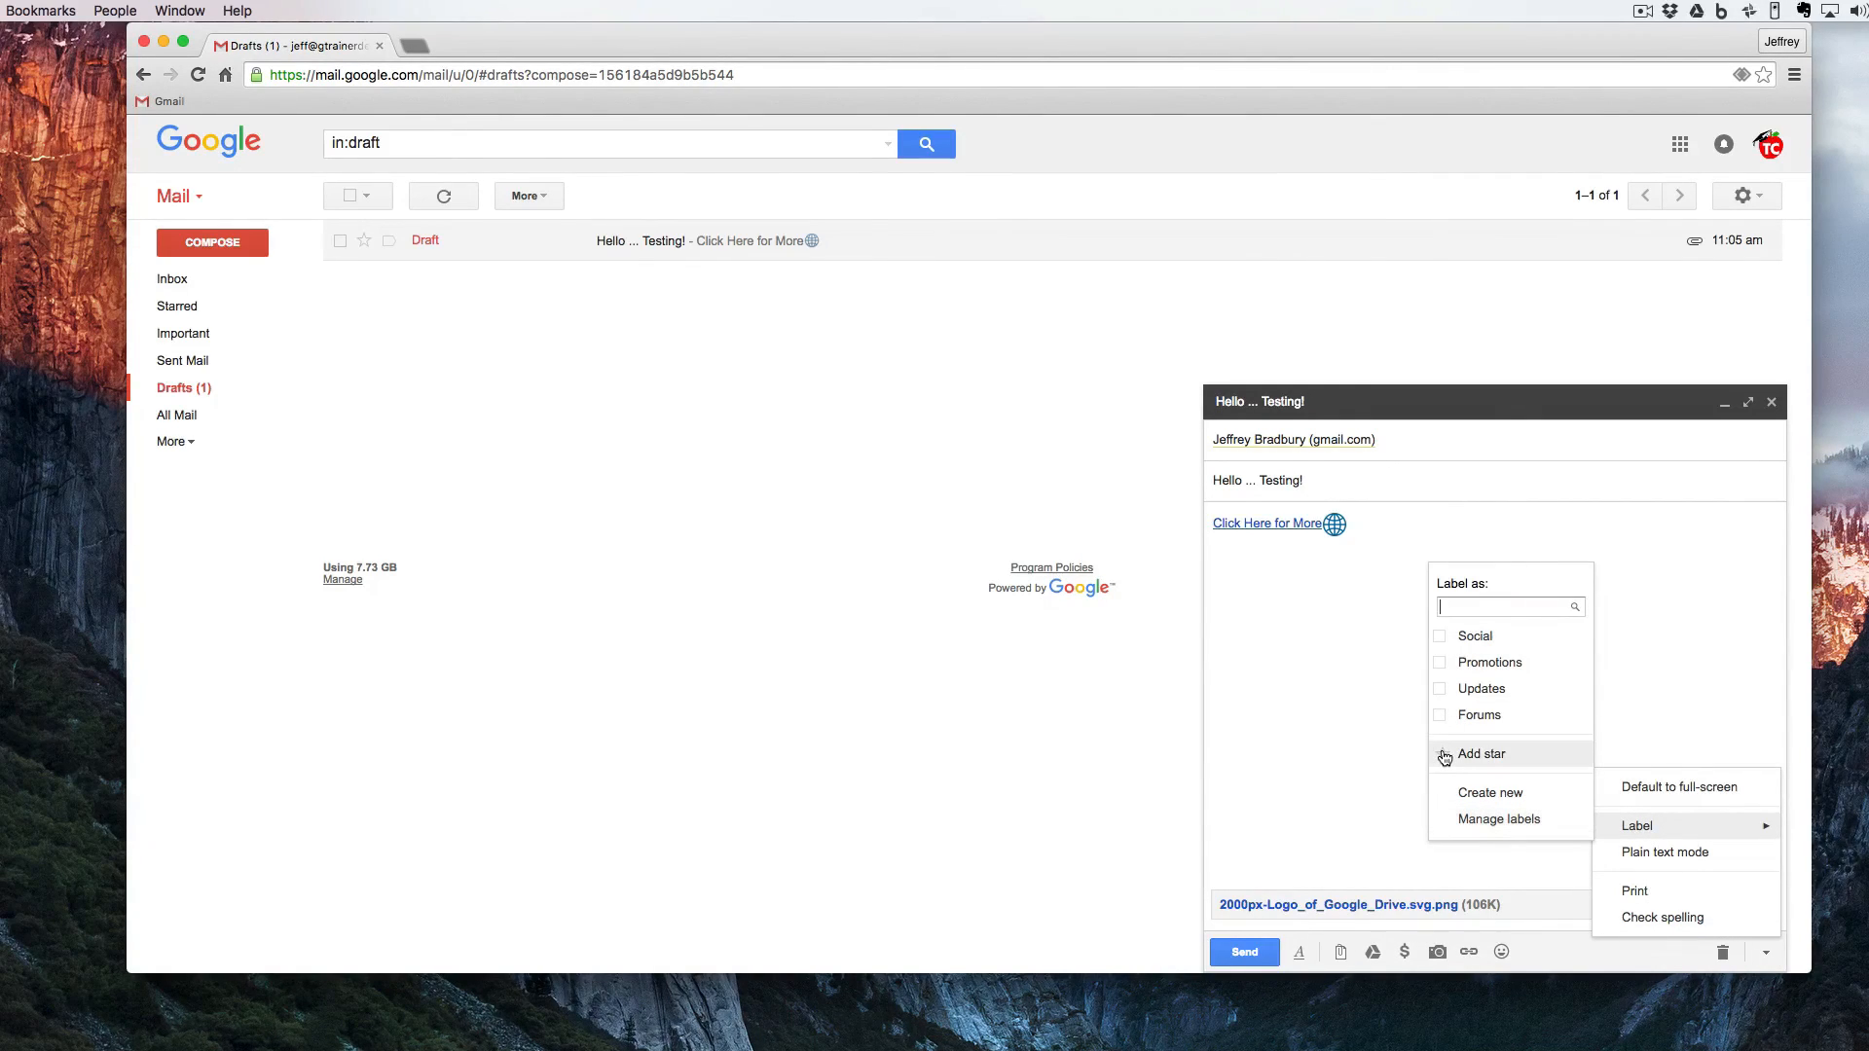
click(1463, 785)
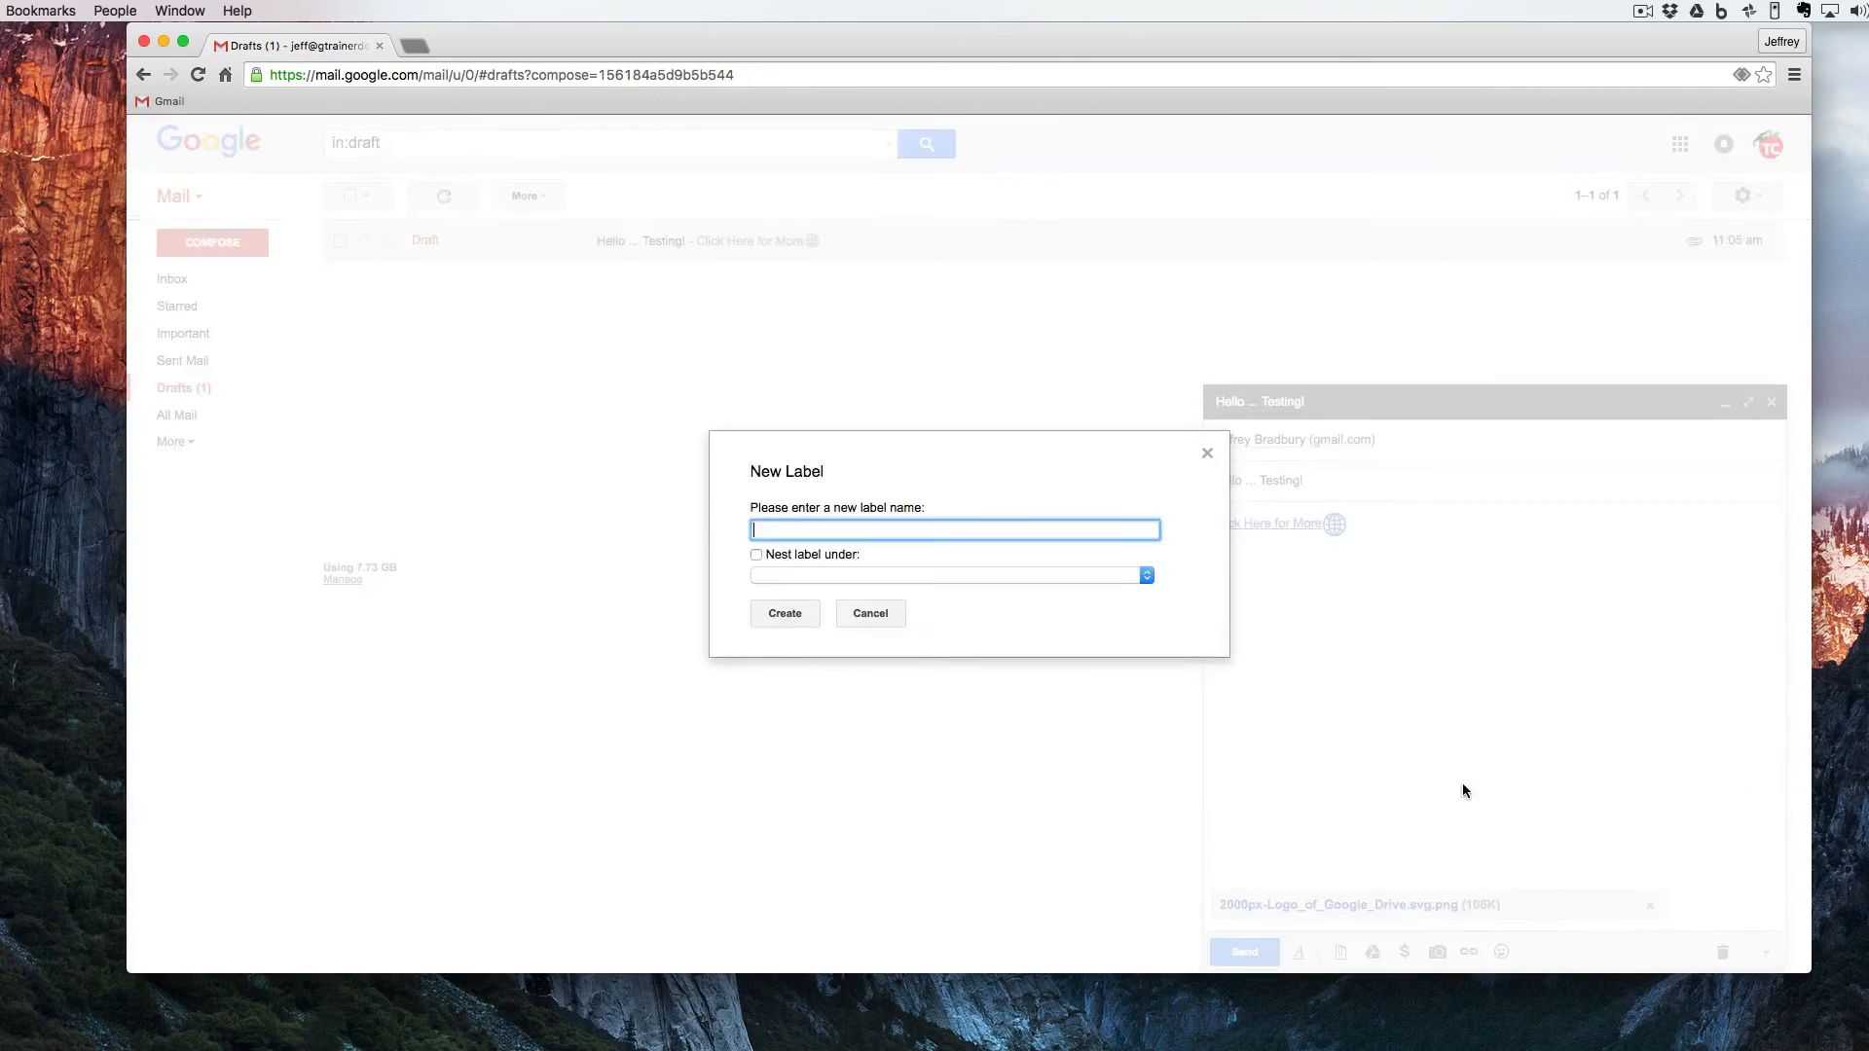
text(Jeff)
click(766, 612)
- Check the draft's spelling and close the spelling check to return to the message
click(1767, 955)
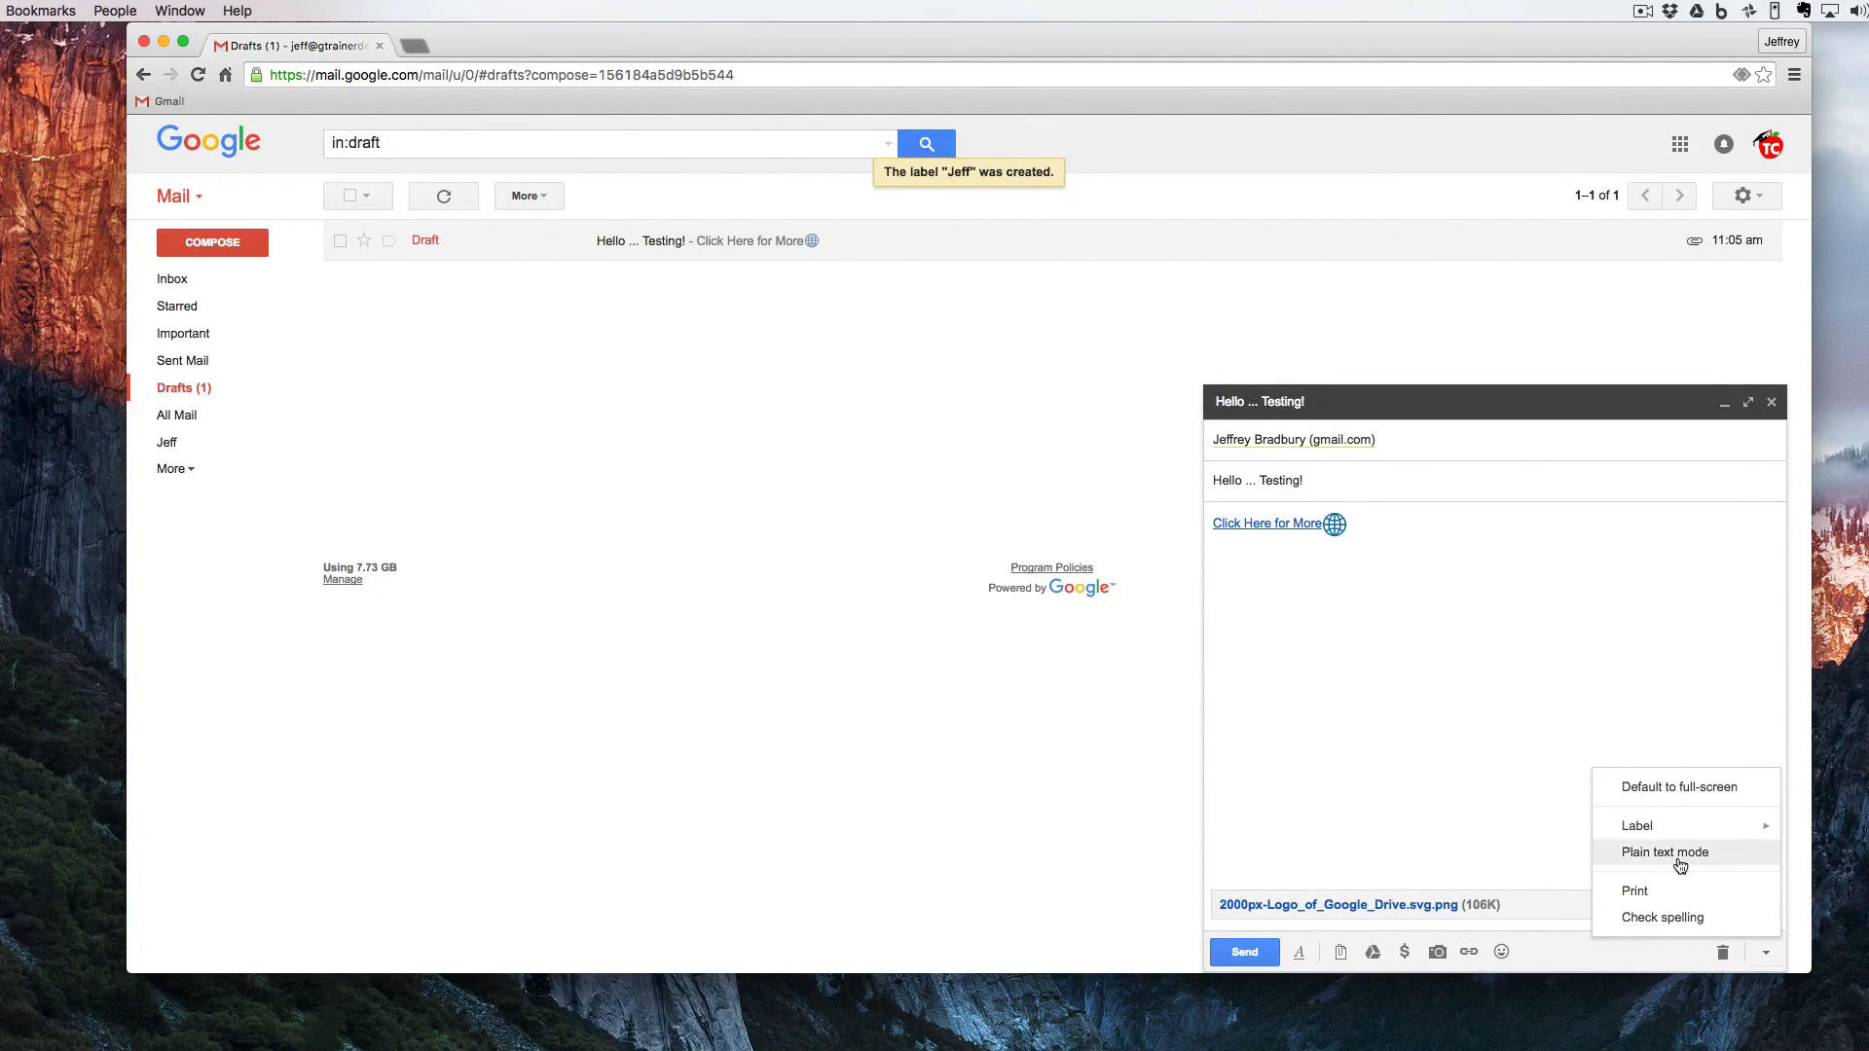
click(1662, 920)
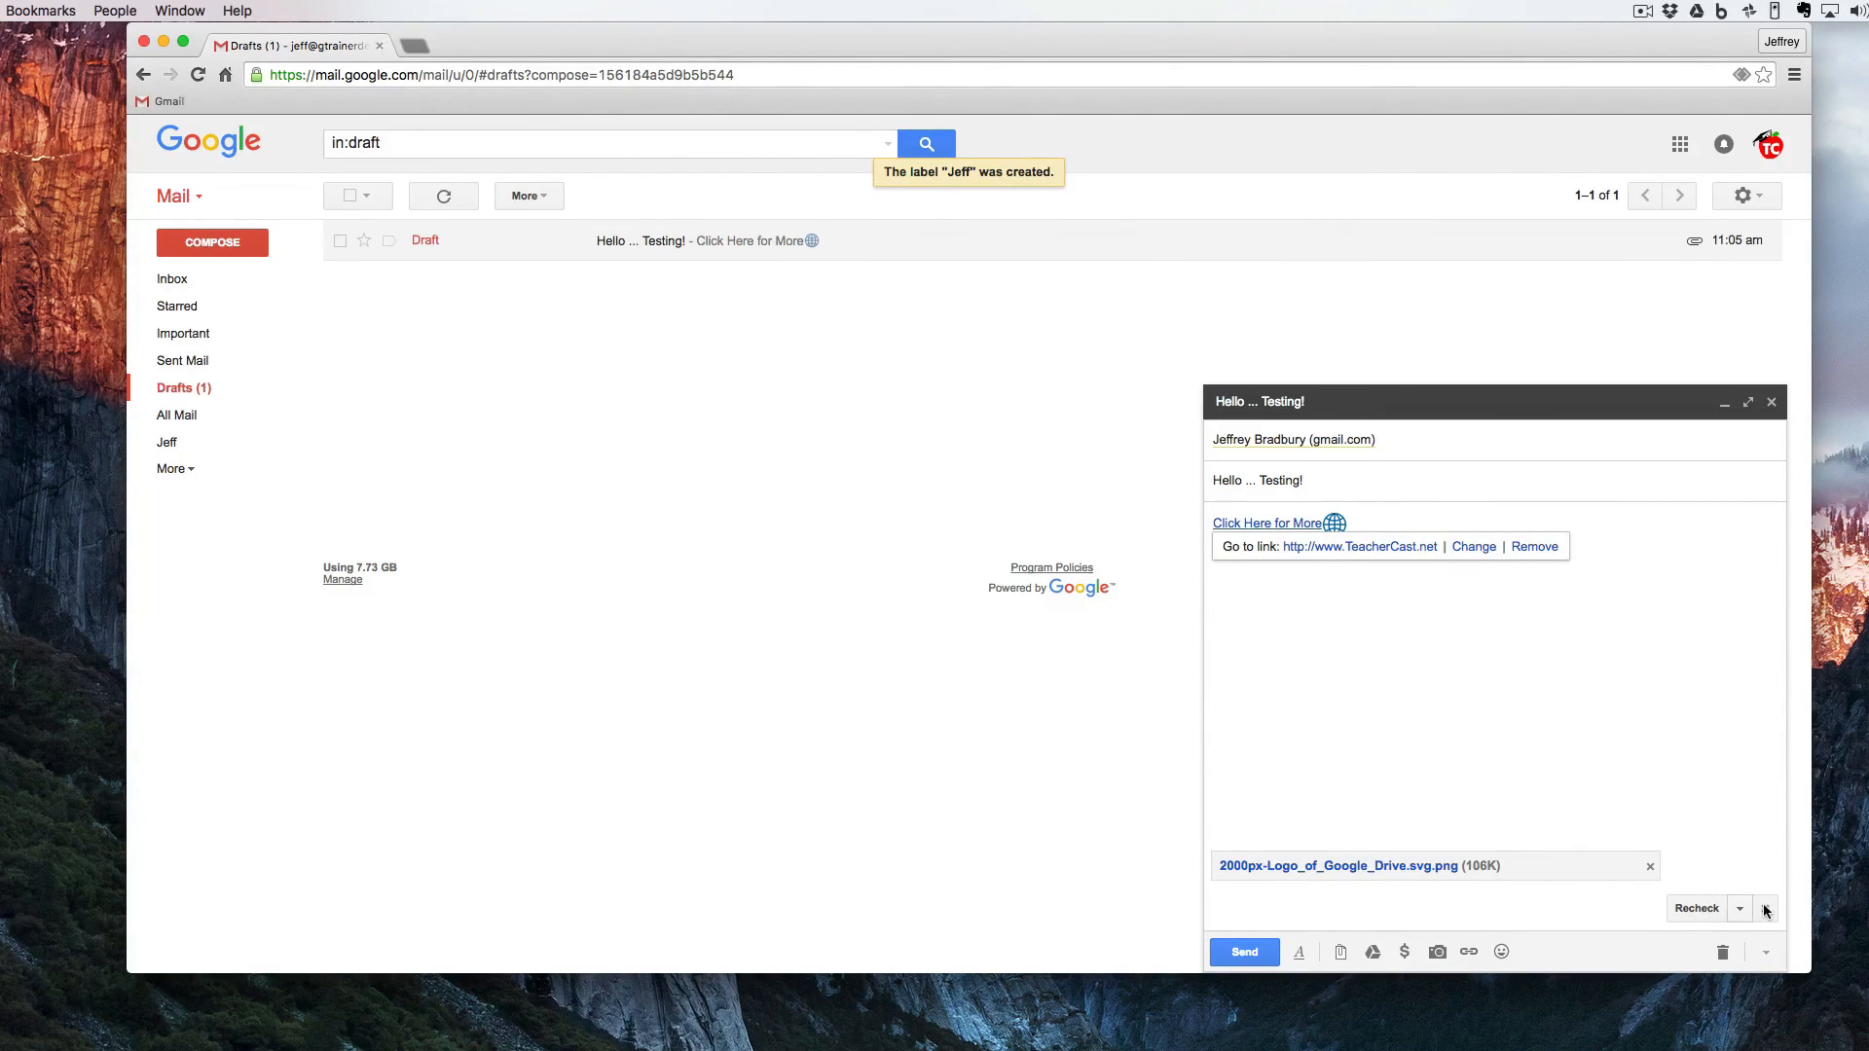
click(1538, 744)
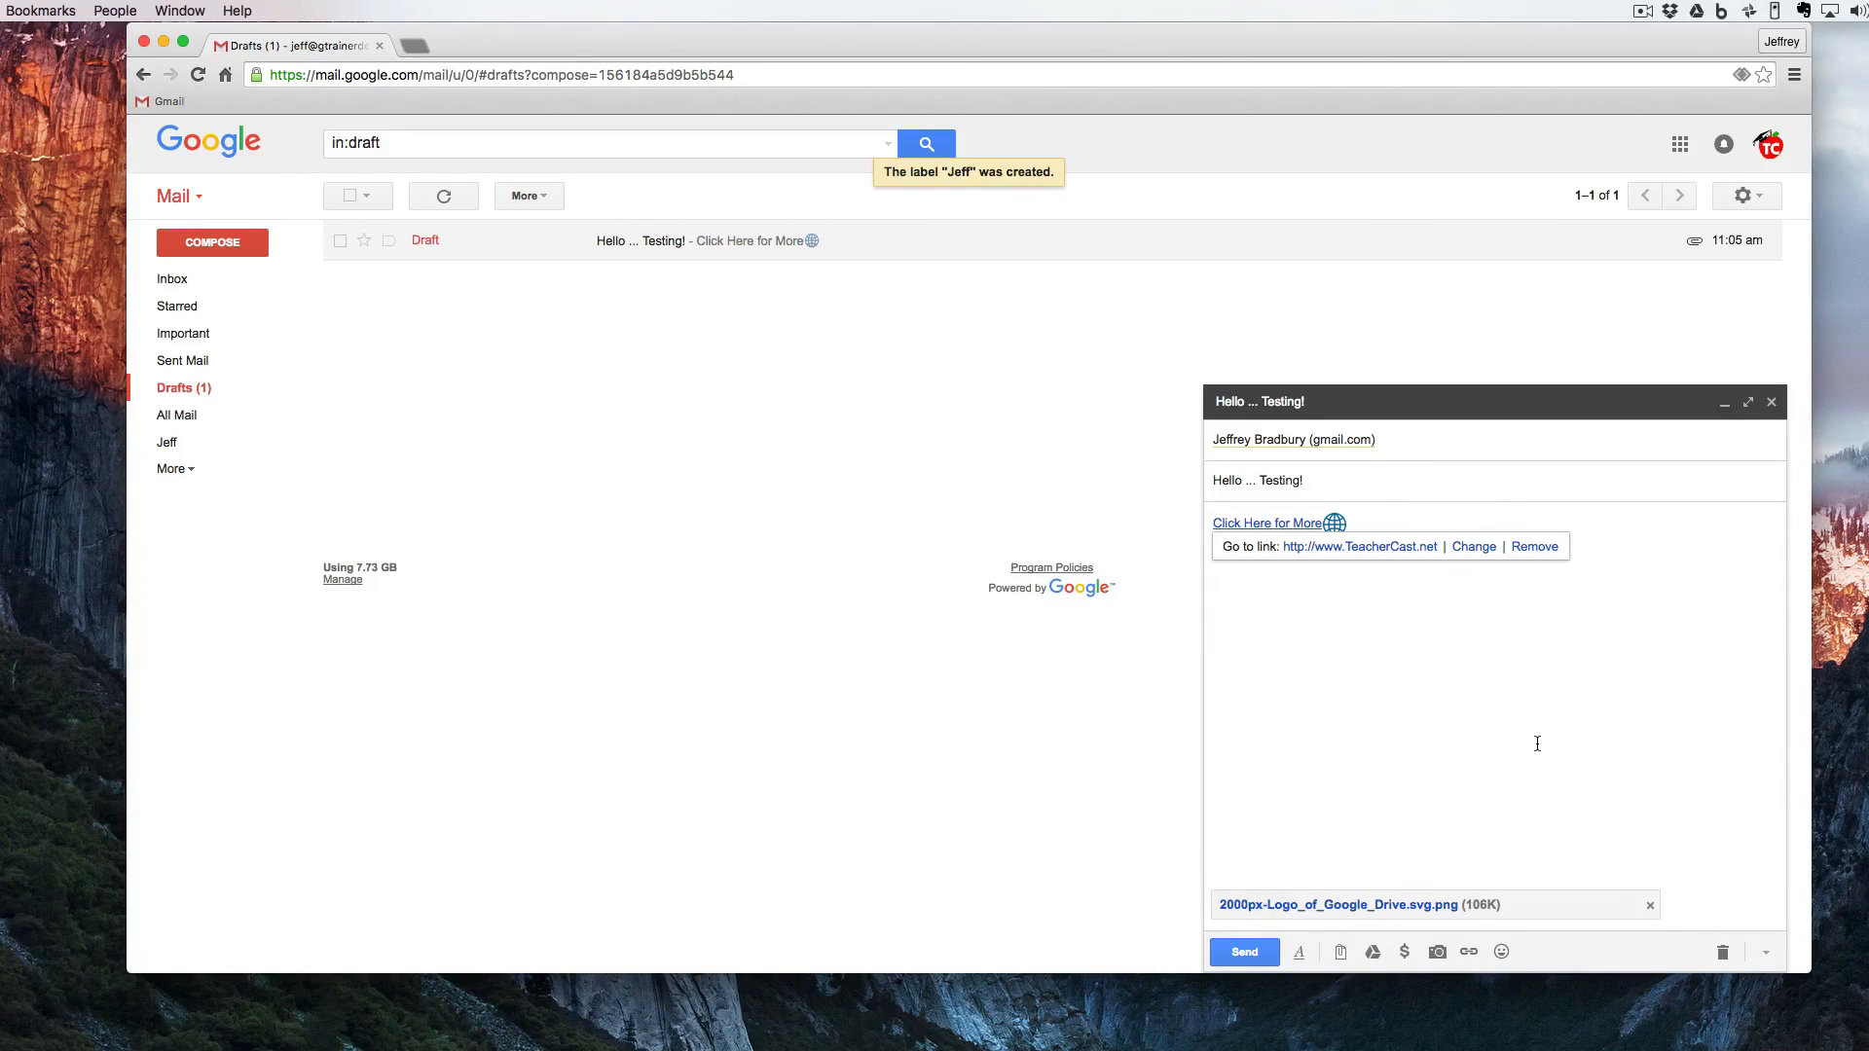